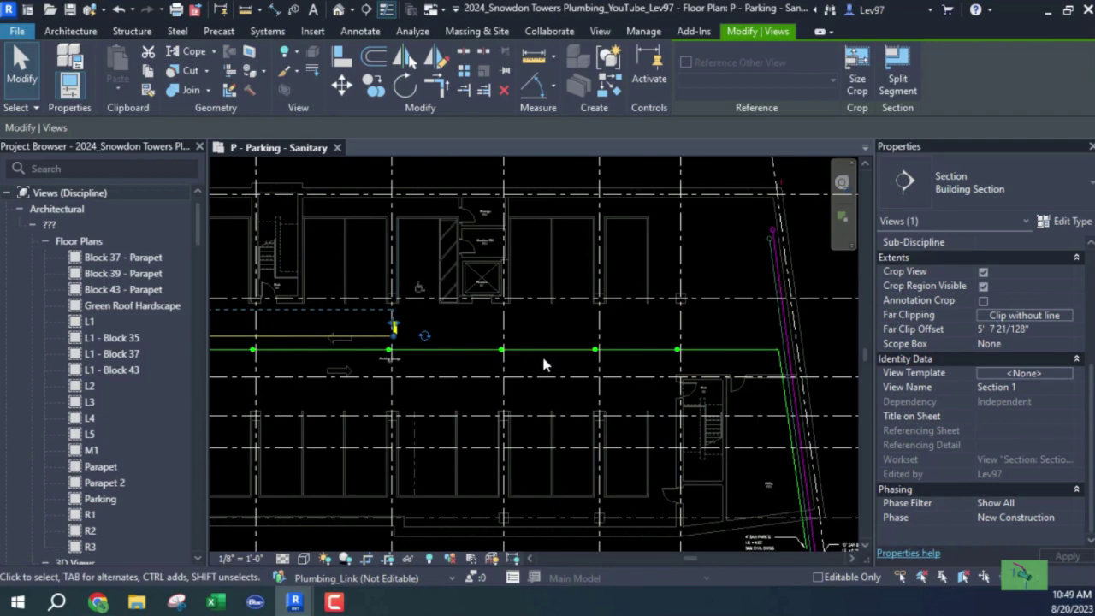
Turn on visibility of the Snowdon Towers Sample Plumbing.rvt link in the P - Parking - Sanitary floor plan.
middle_click_drag(539, 352, 624, 276)
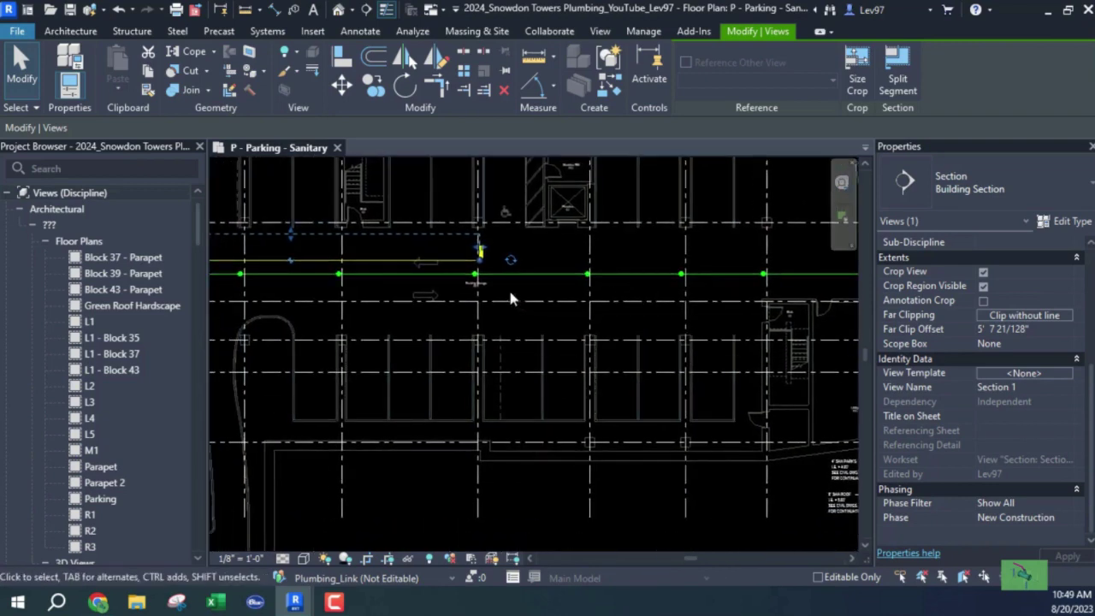
key("v")
key("v")
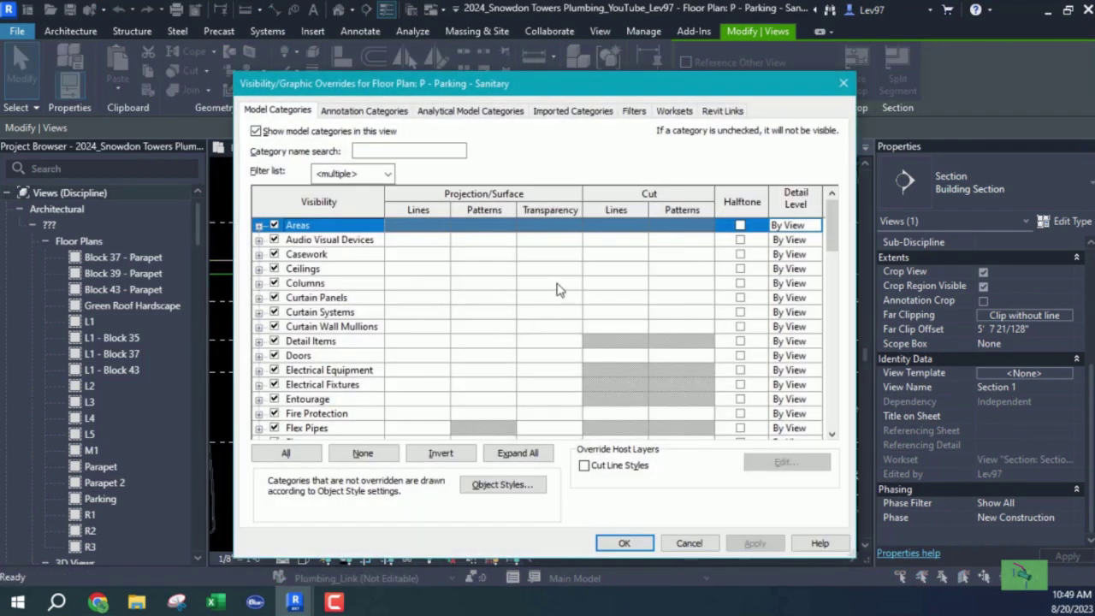
left_click(722, 111)
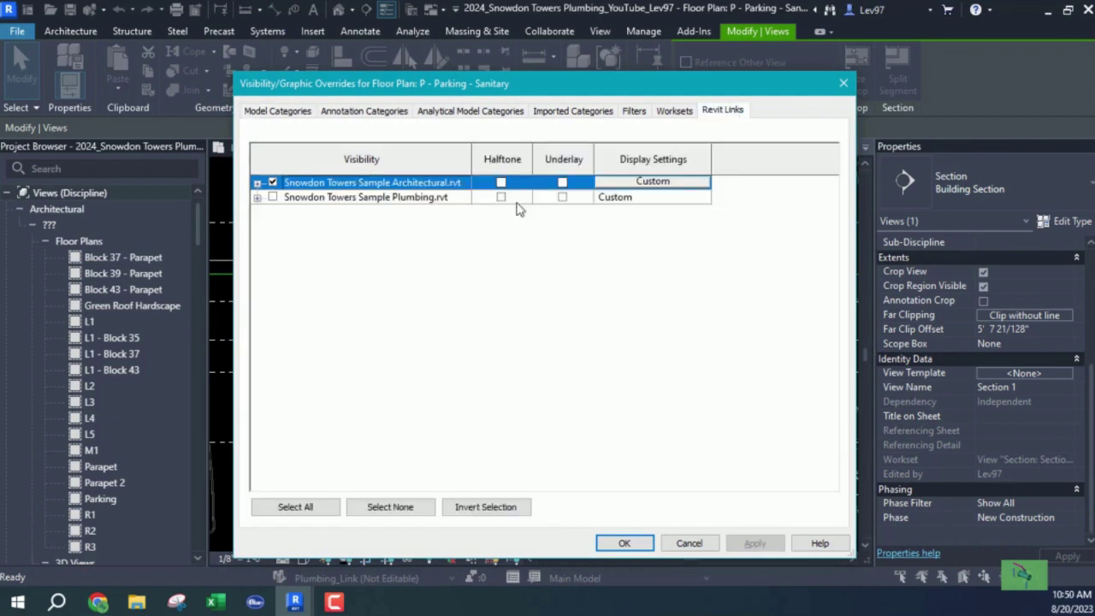
left_click(272, 198)
left_click(624, 545)
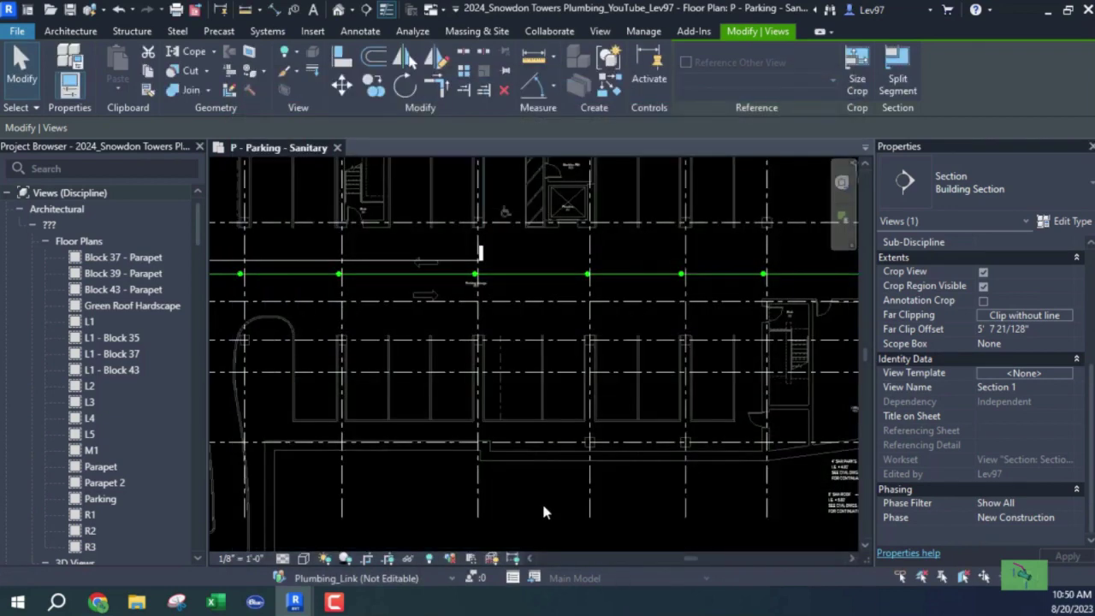
left_click(542, 500)
Move the section line from above the horizontal sanitary mains to below the linked branch pipe.
scroll(523, 425, "up", 3)
scroll(423, 364, "up", 3)
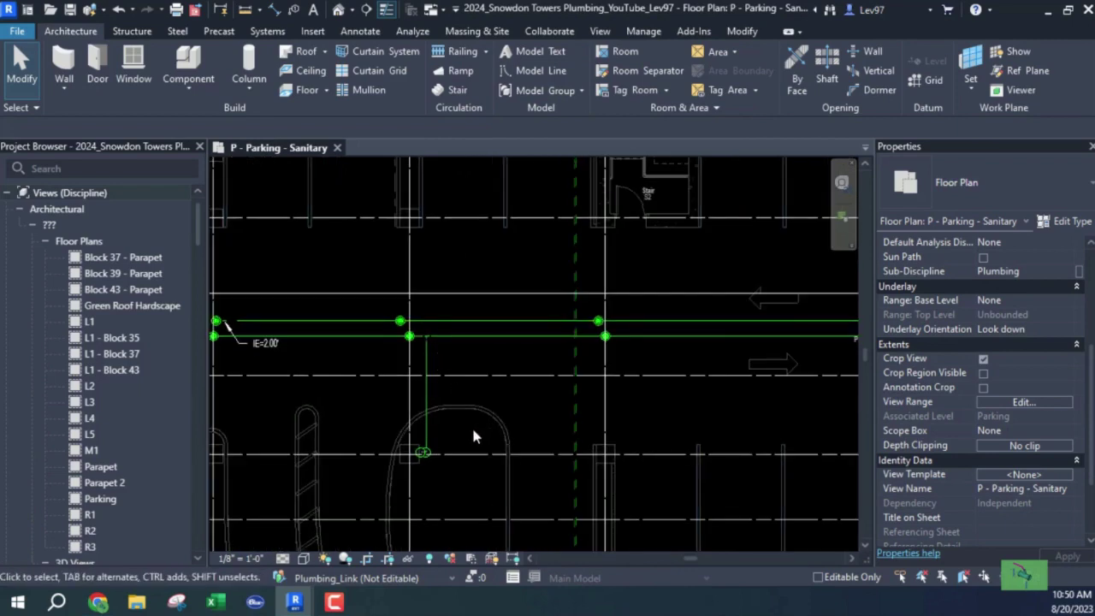
middle_click_drag(468, 428, 479, 404)
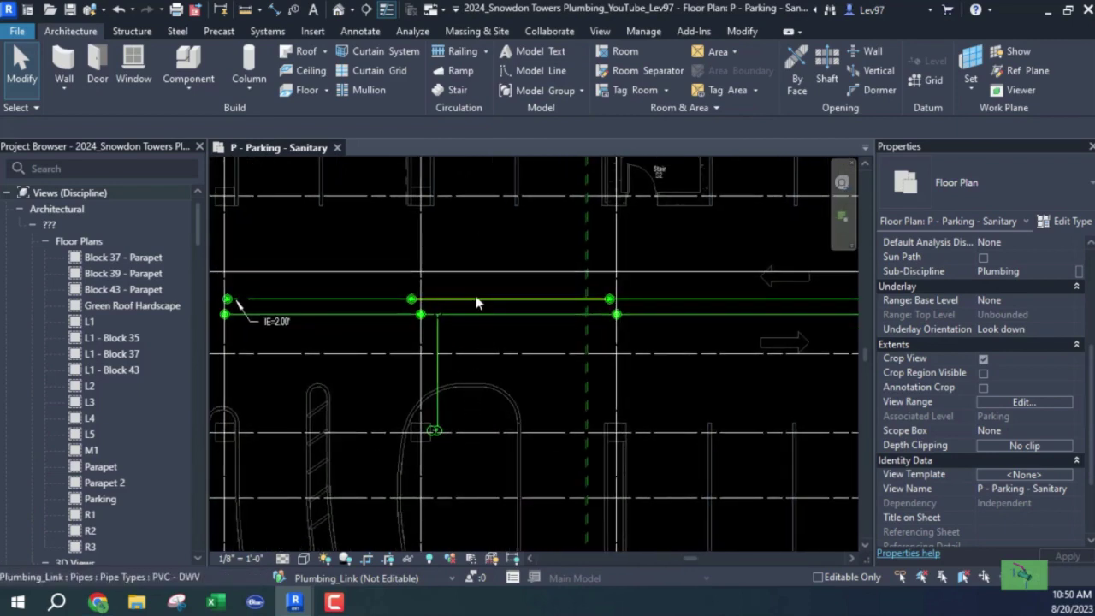
scroll(479, 301, "down", 2)
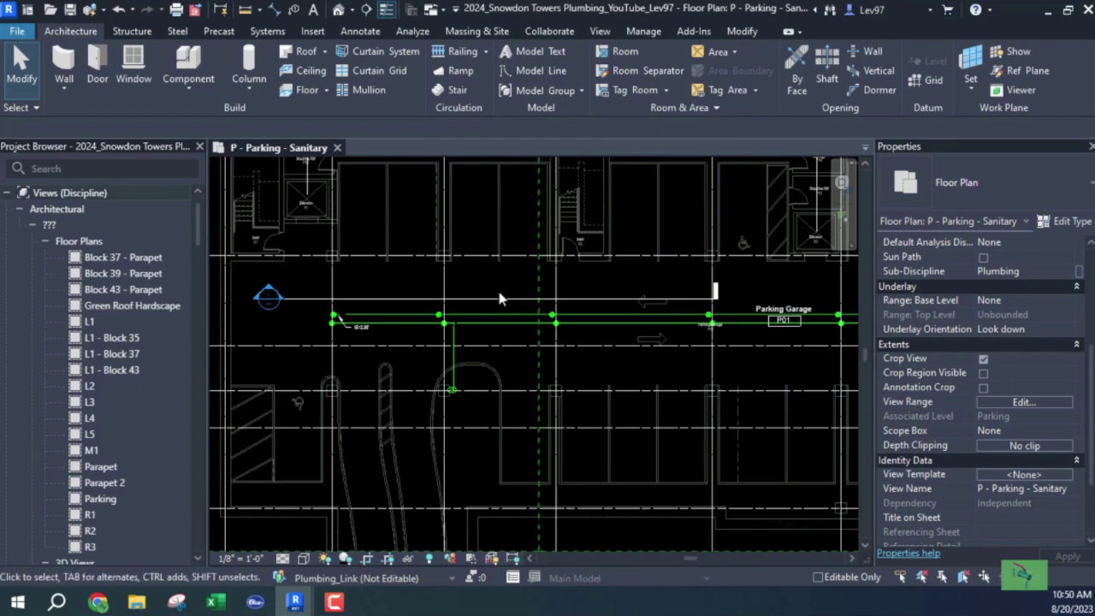
left_click_drag(500, 298, 479, 410)
Rotate the section line 90 degrees about a new rotation center placed on the line, beyond the linked branch pipe.
scroll(452, 345, "up", 3)
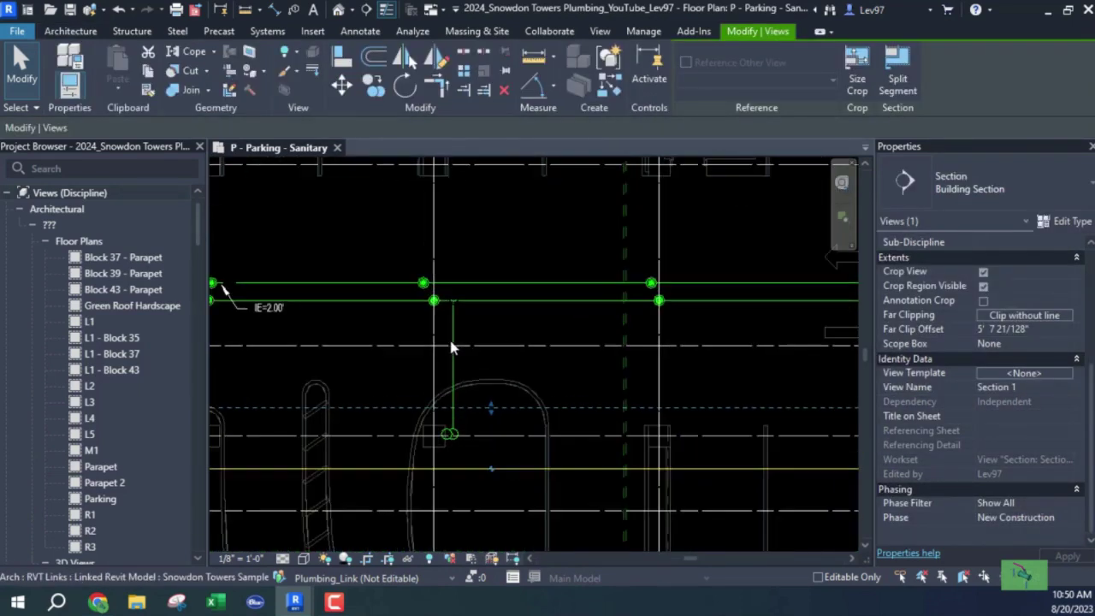
left_click(405, 86)
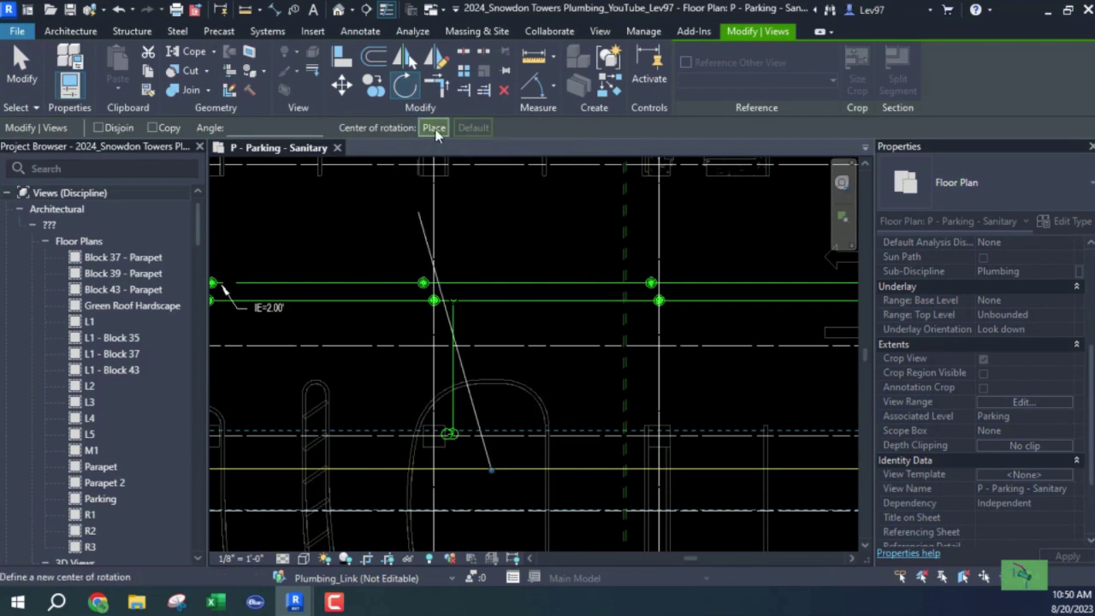
left_click(567, 468)
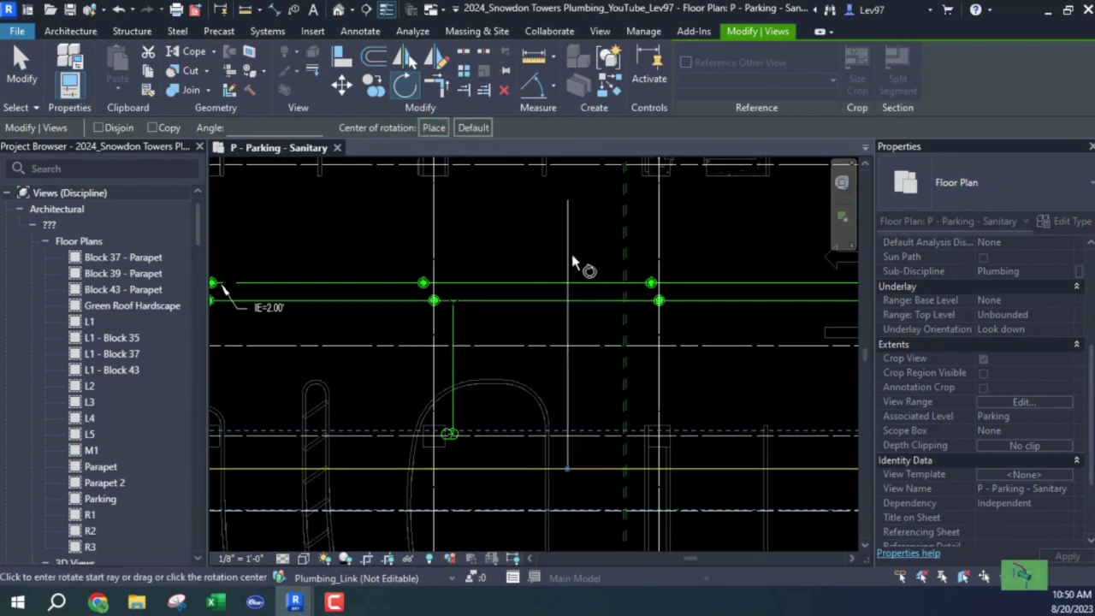
left_click(570, 236)
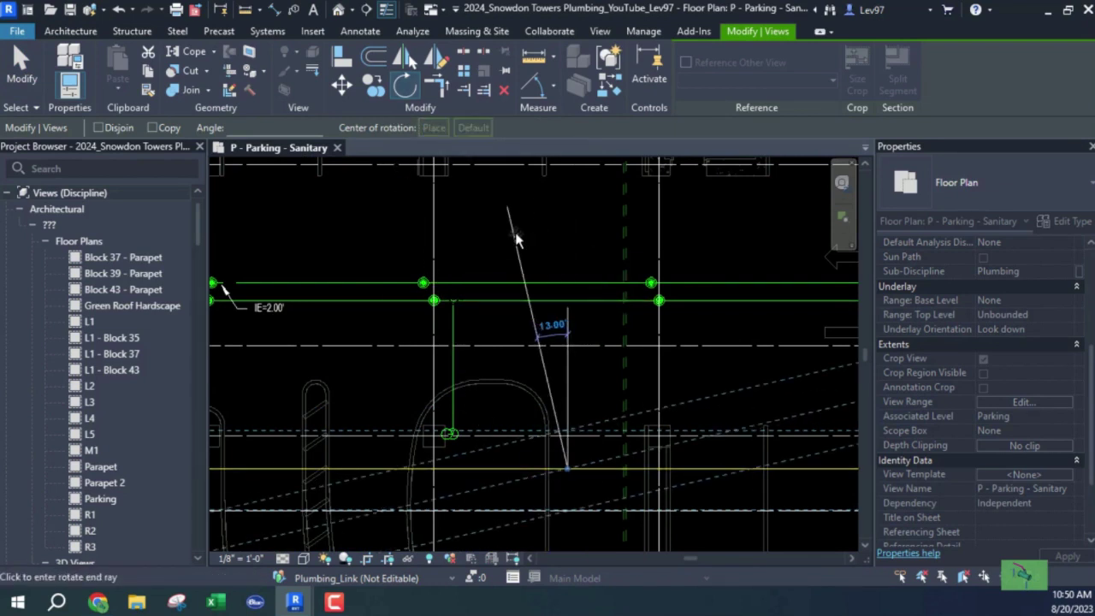
type("90")
key("Return")
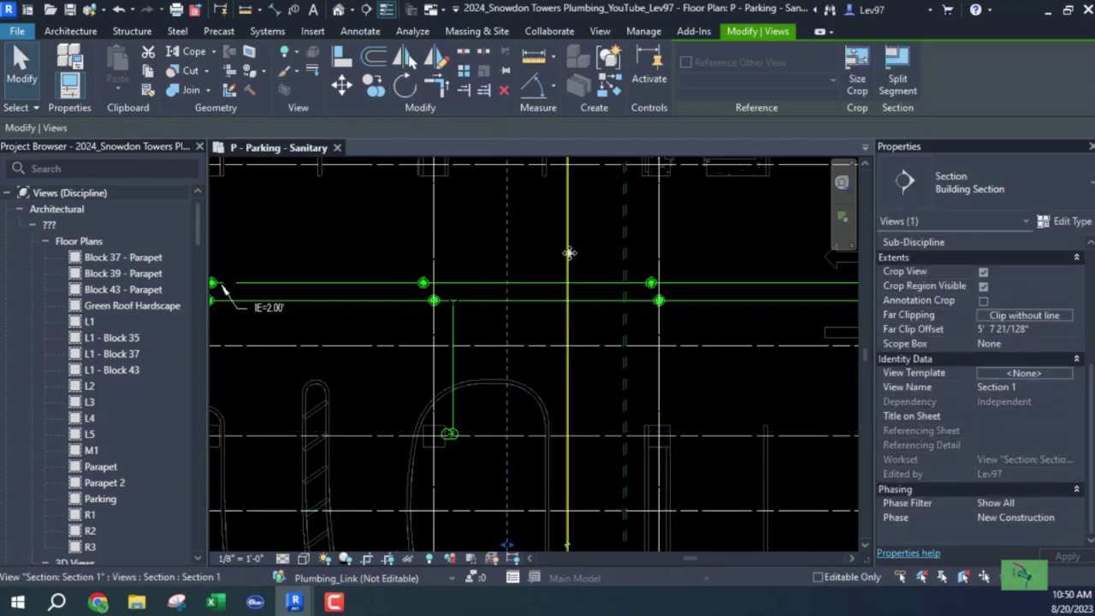
Move the section line right beside the linked branch pipe and shorten its far clip offset to about 1' 8".
left_click_drag(569, 253, 457, 270)
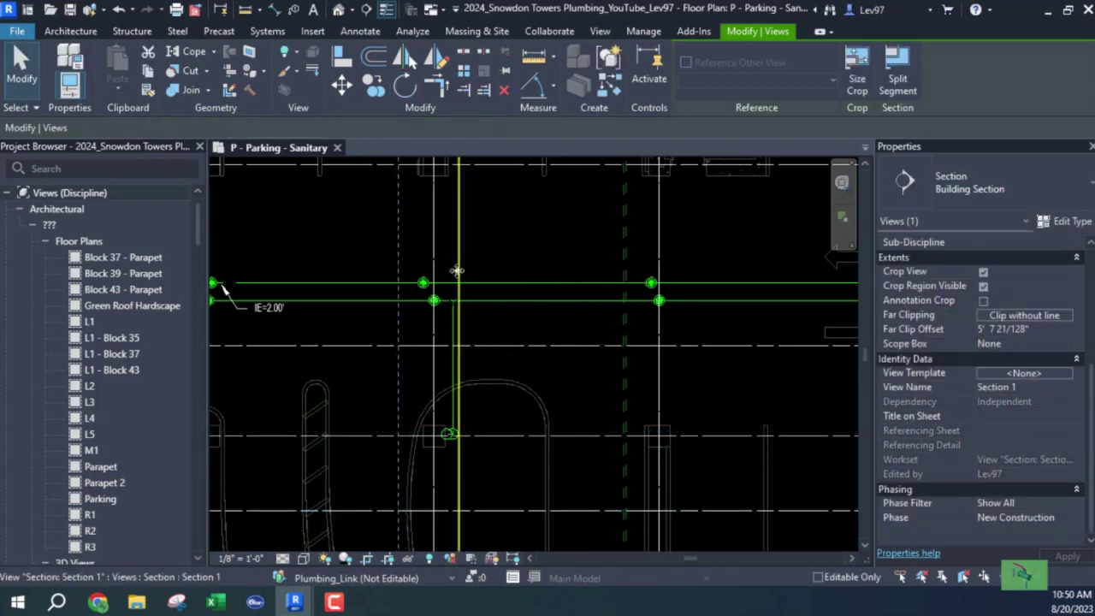
scroll(411, 381, "down", 1)
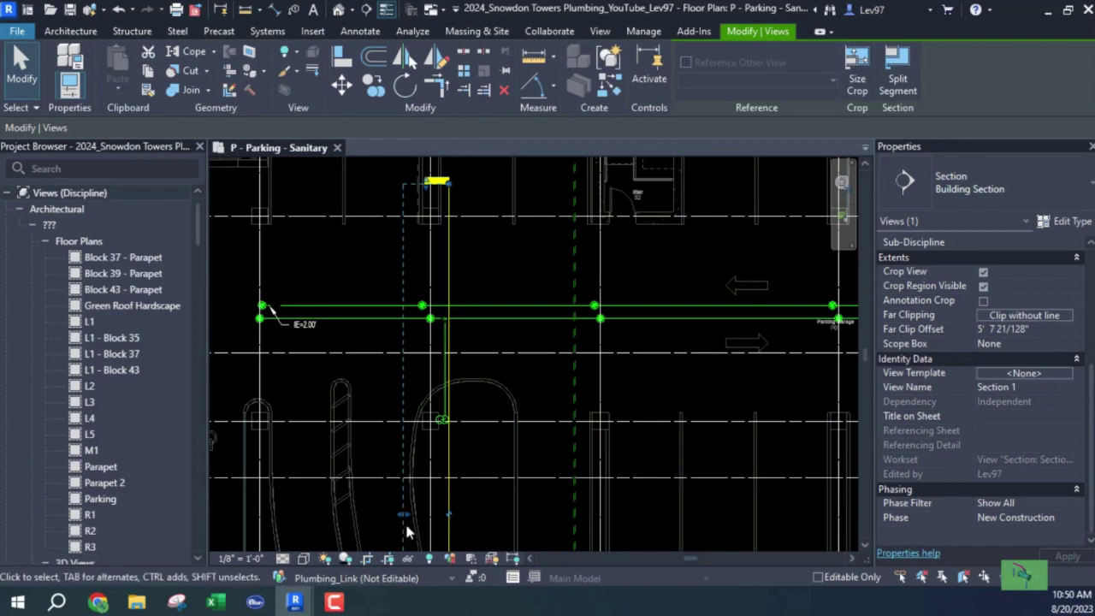
left_click_drag(403, 514, 438, 520)
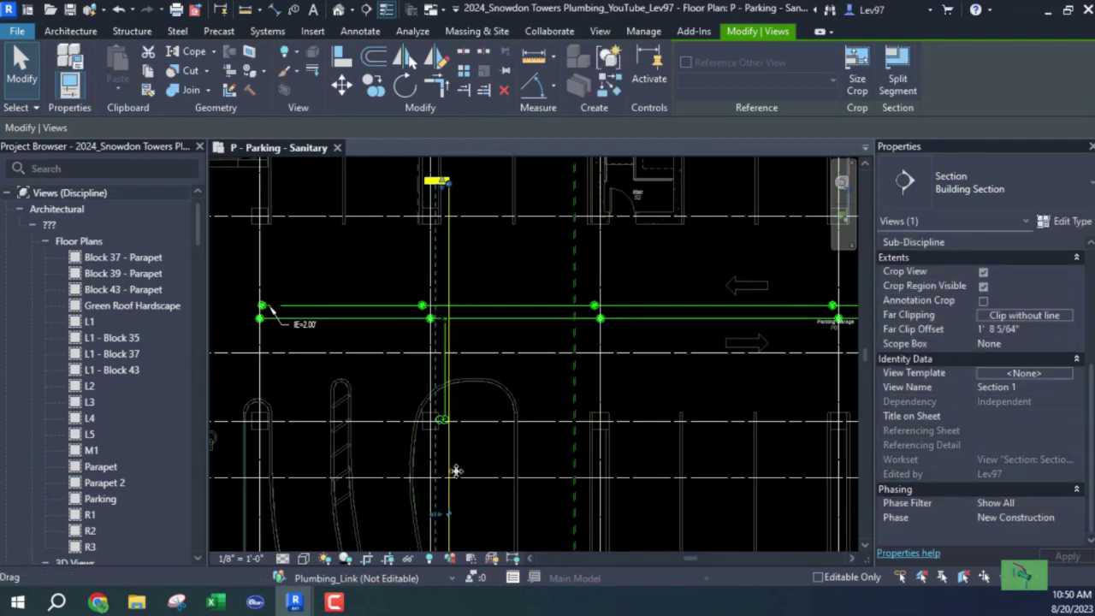
left_click(548, 266)
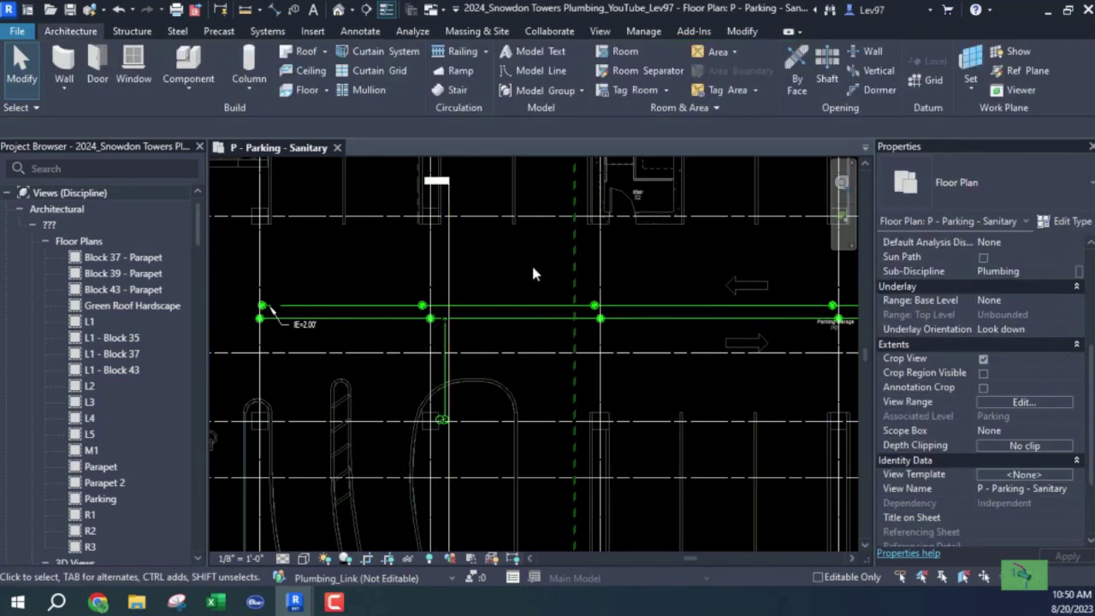
Hide the Snowdon Towers Sample Plumbing.rvt link in the floor plan and undo that visibility change.
key("v")
key("g")
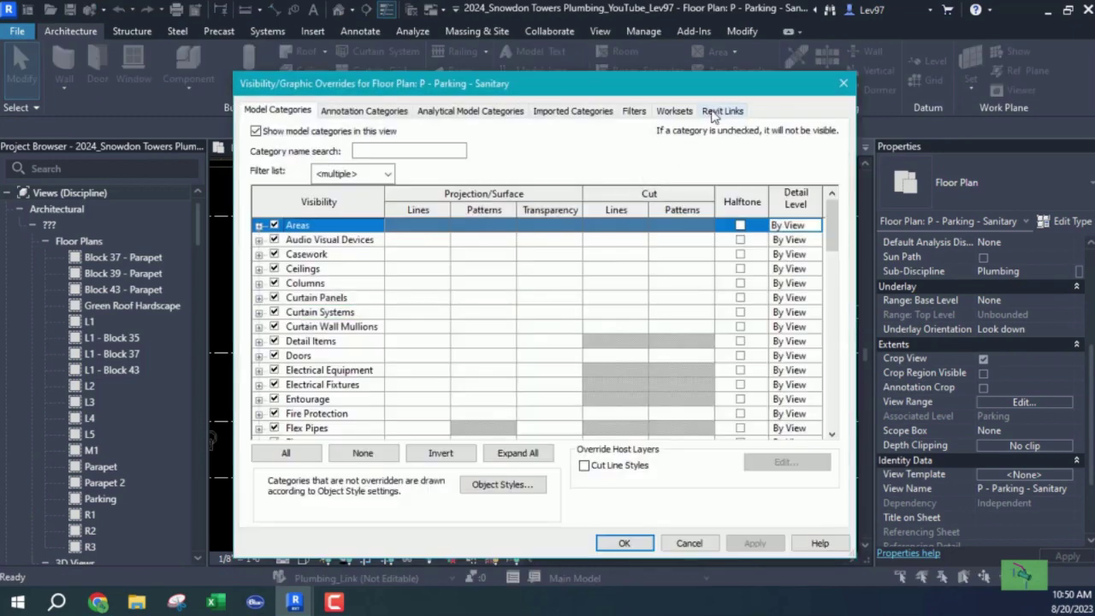
left_click(722, 110)
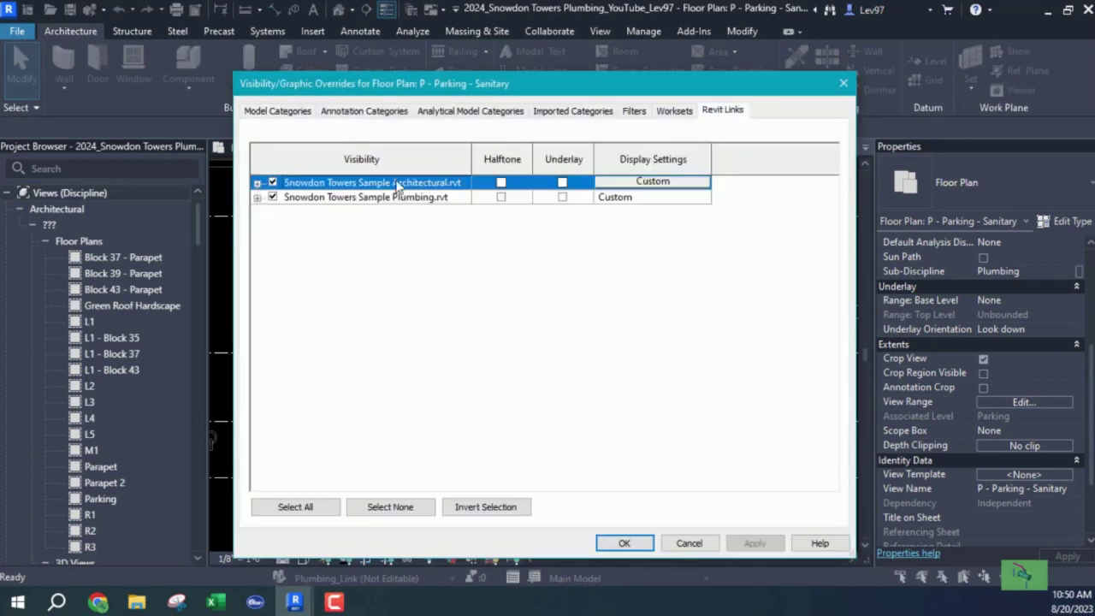
left_click(272, 198)
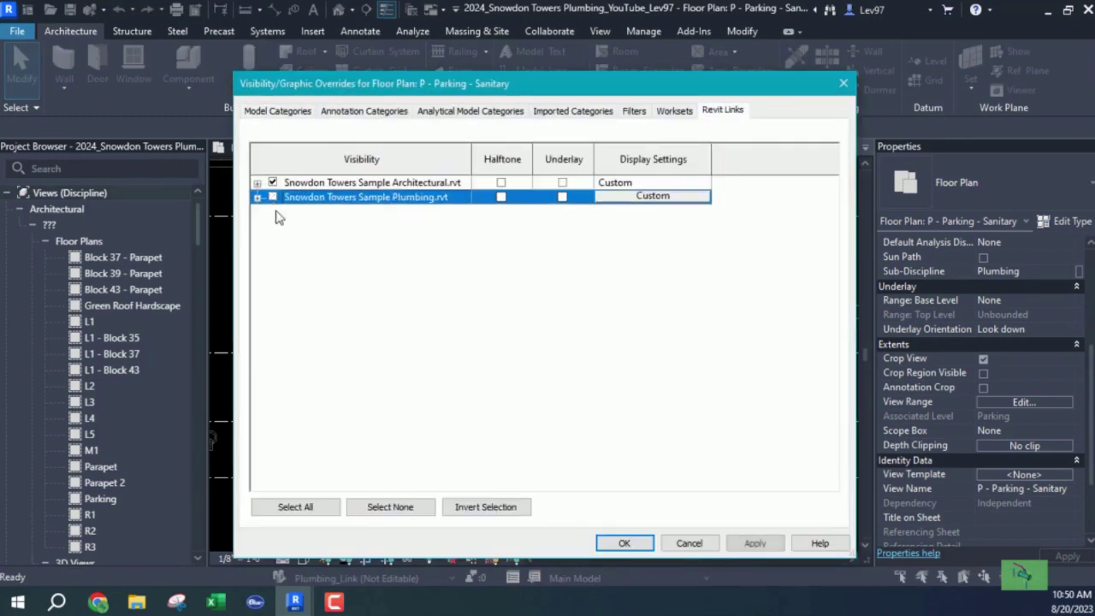
left_click(625, 544)
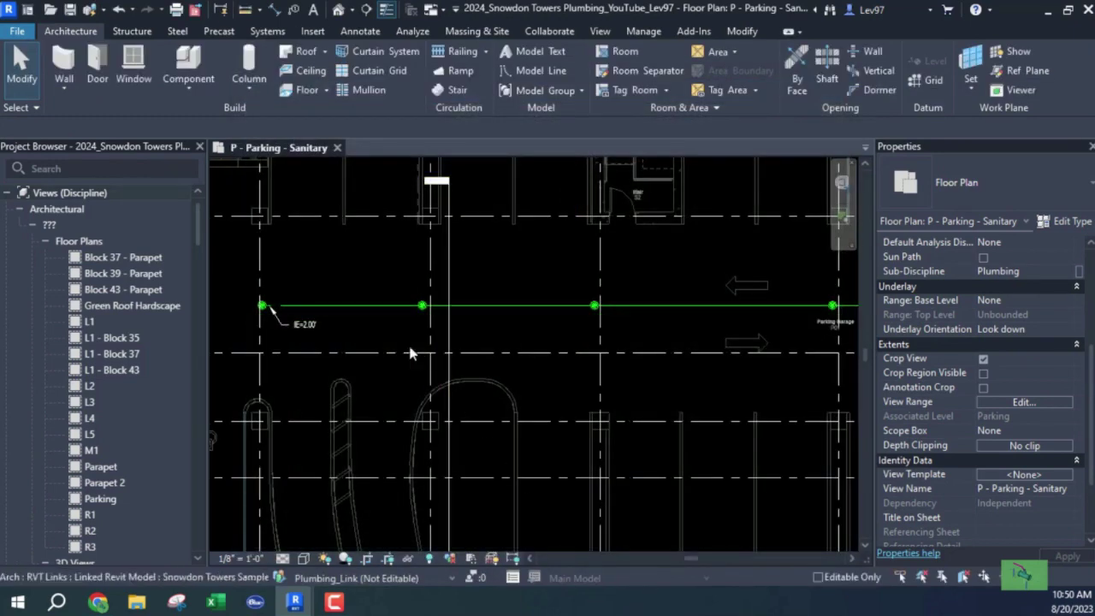
left_click(118, 11)
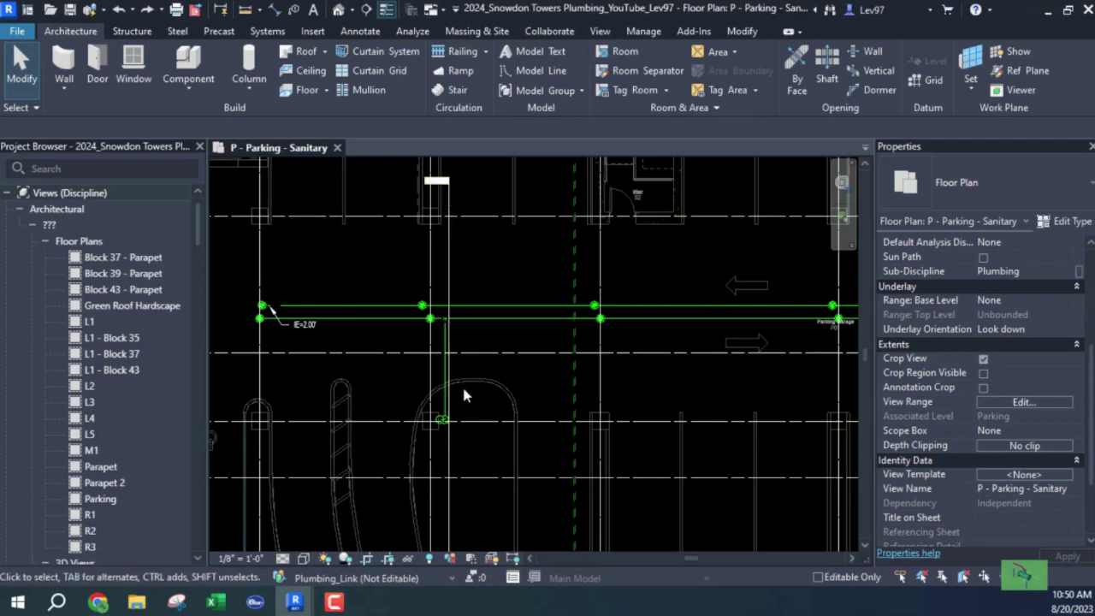
Open the section view defined by the section line beside the linked branch pipe.
scroll(462, 390, "up", 3)
left_click(443, 421)
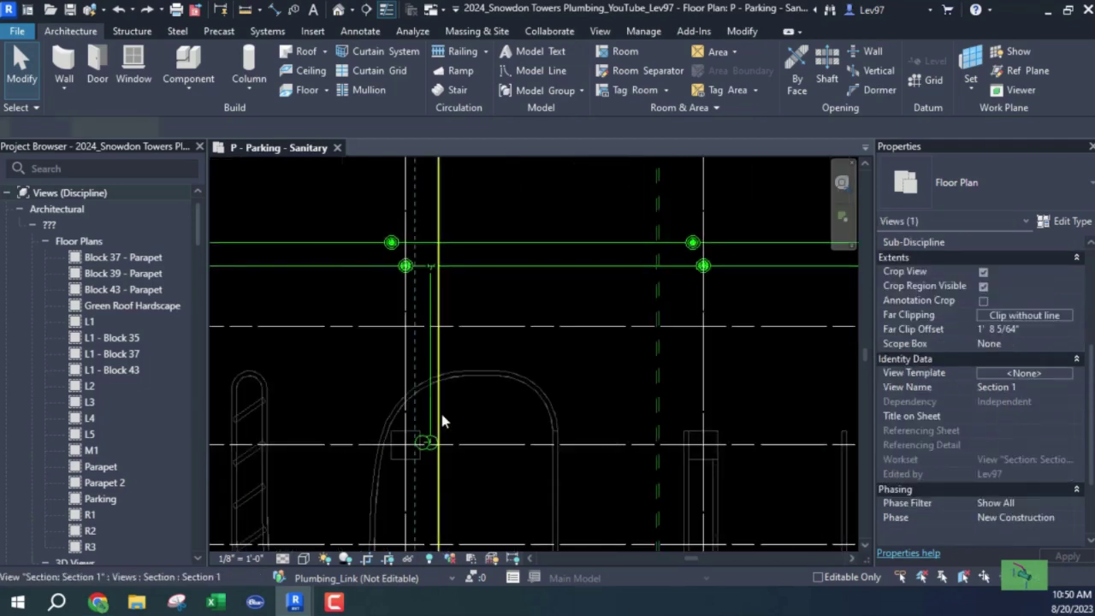
right_click(448, 411)
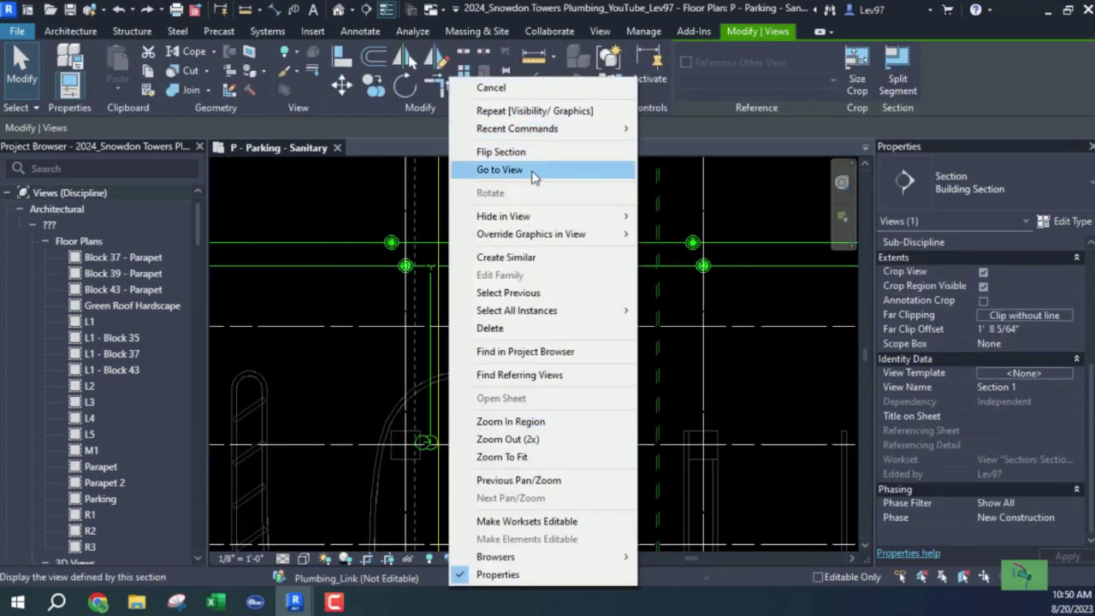
left_click(536, 169)
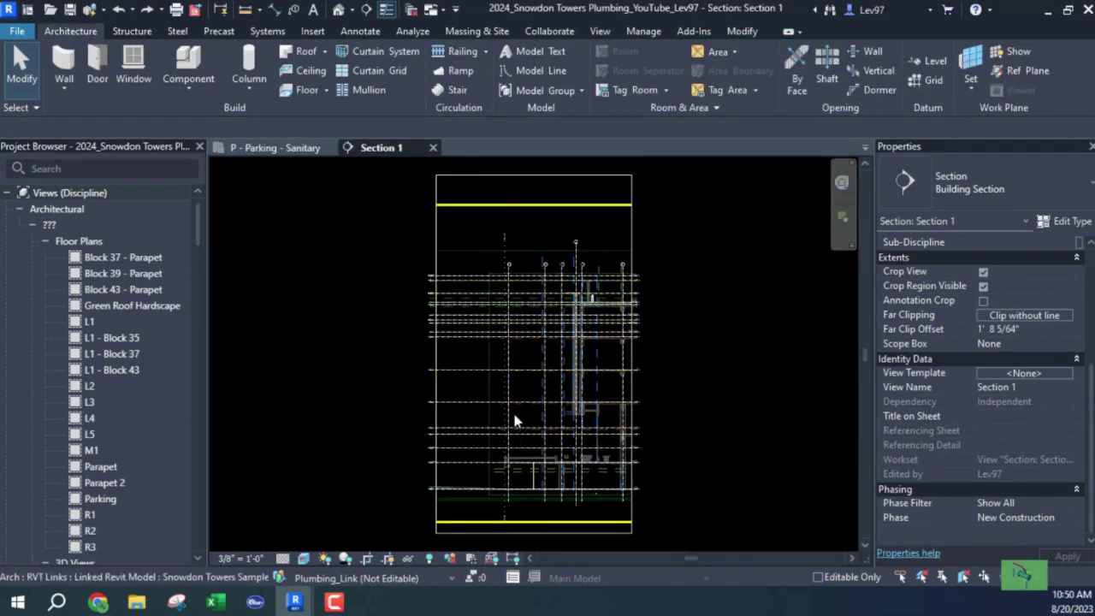
Turn on visibility of the Snowdon Towers Sample Plumbing.rvt link in the Section 1 view.
key("v")
key("g")
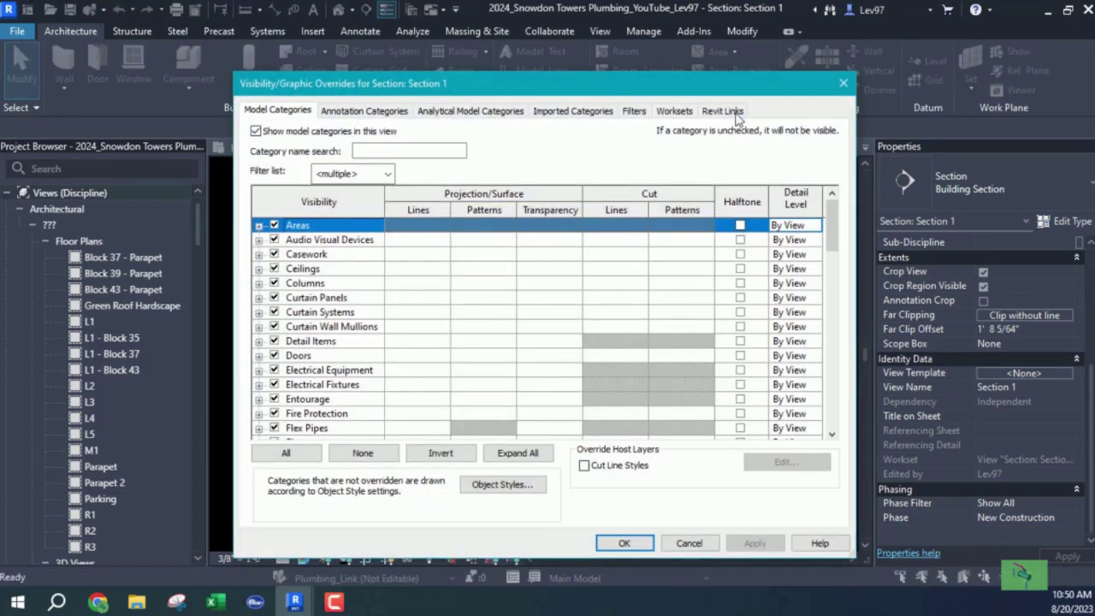
left_click(723, 112)
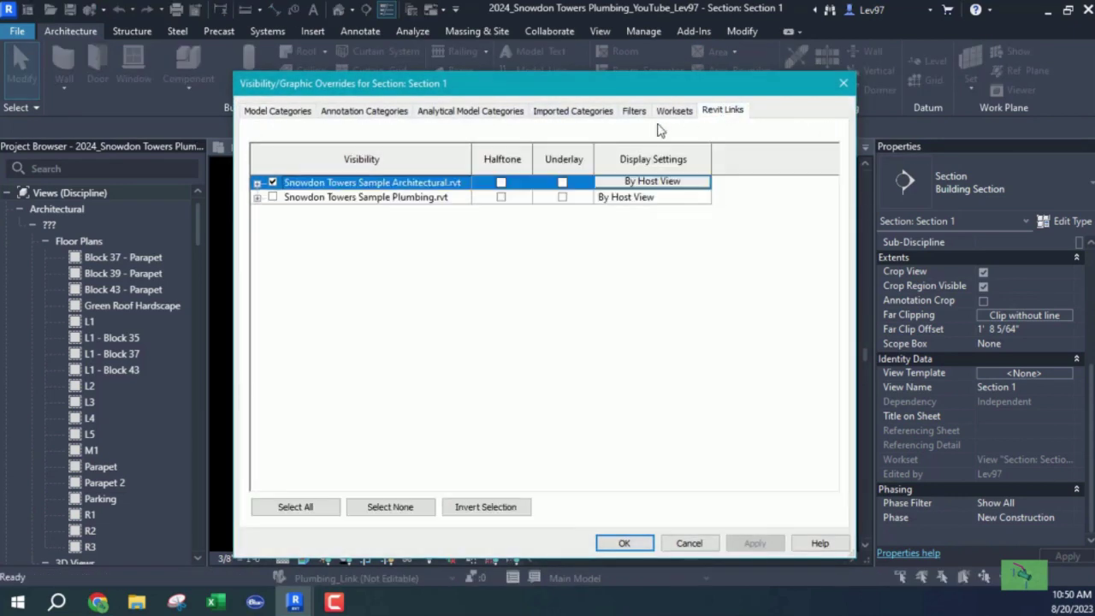
left_click(272, 198)
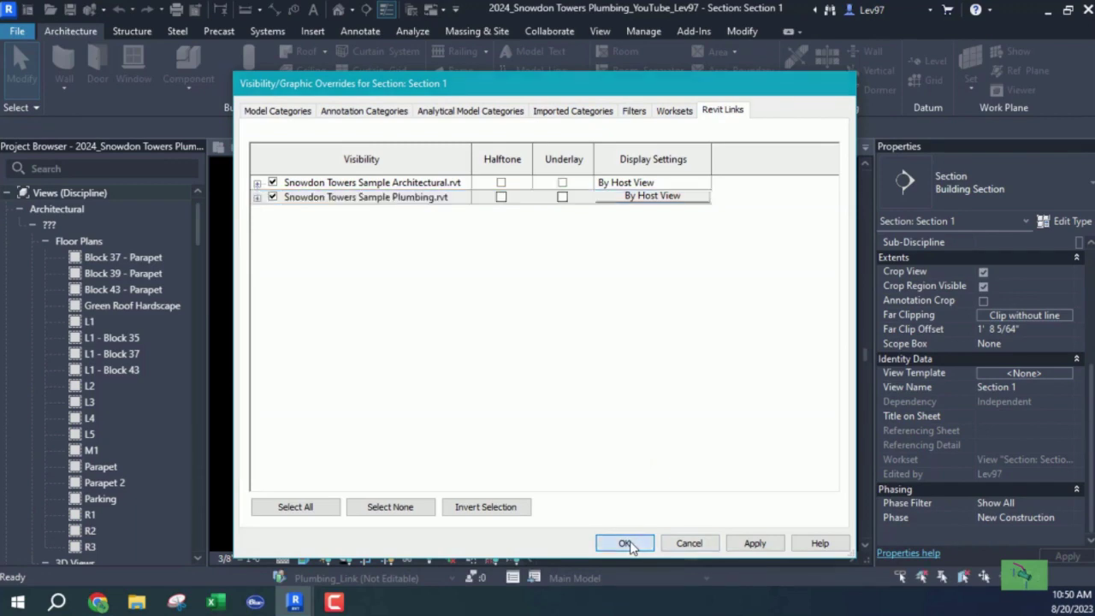
left_click(628, 544)
Examine the linked sanitary riser in the section and inspect the properties of the horizontal pipe at its base.
scroll(589, 496, "up", 6)
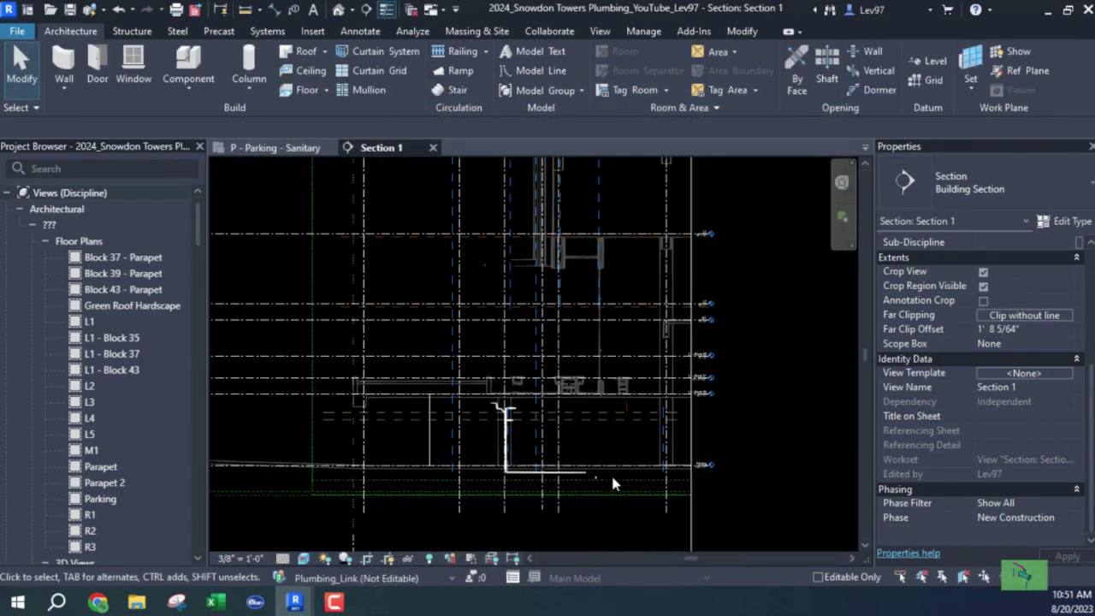
middle_click_drag(477, 462, 549, 484)
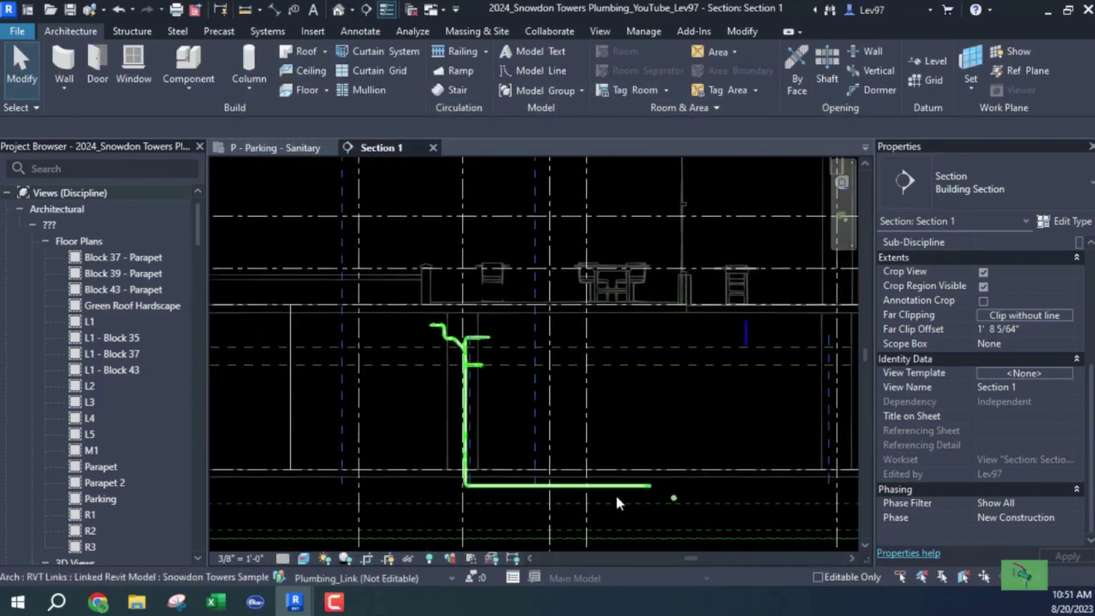
scroll(614, 493, "up", 4)
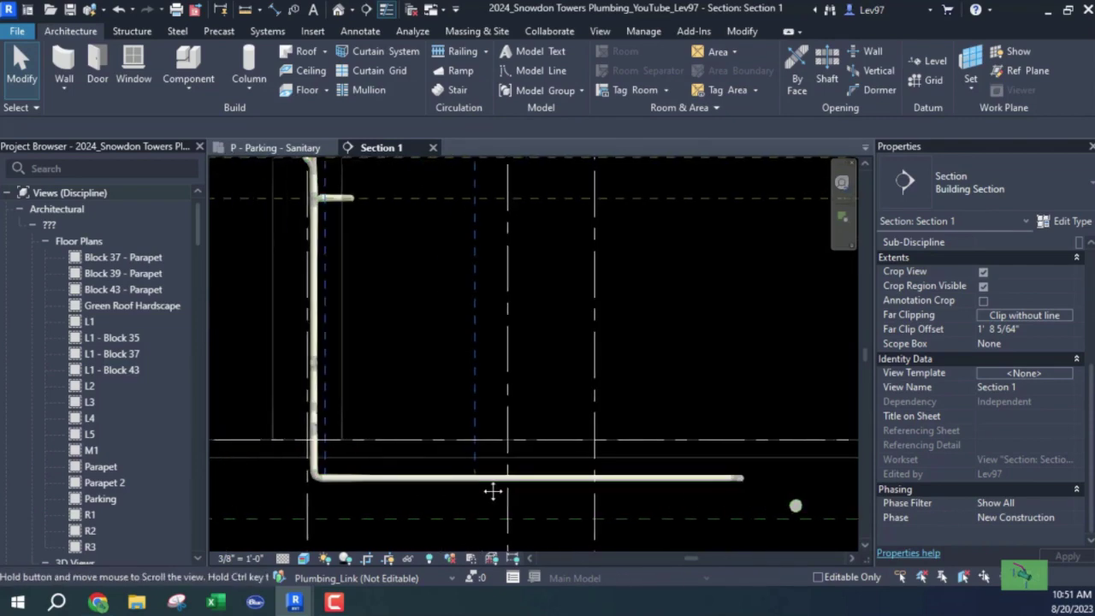
scroll(439, 376, "down", 3)
scroll(496, 447, "up", 3)
scroll(489, 438, "down", 2)
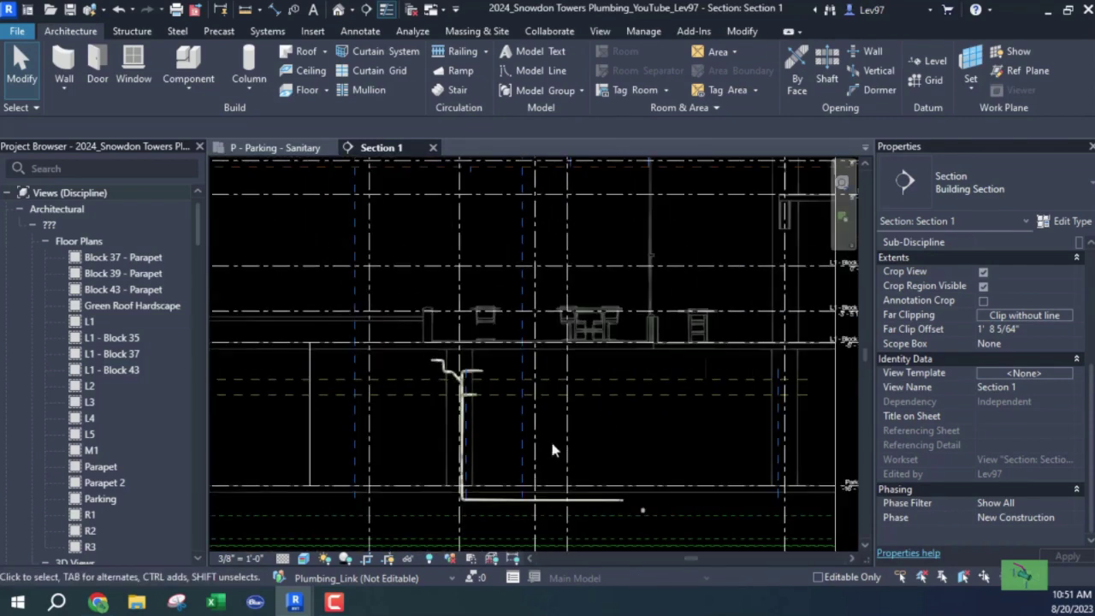
middle_click_drag(557, 447, 496, 353)
scroll(492, 346, "up", 1)
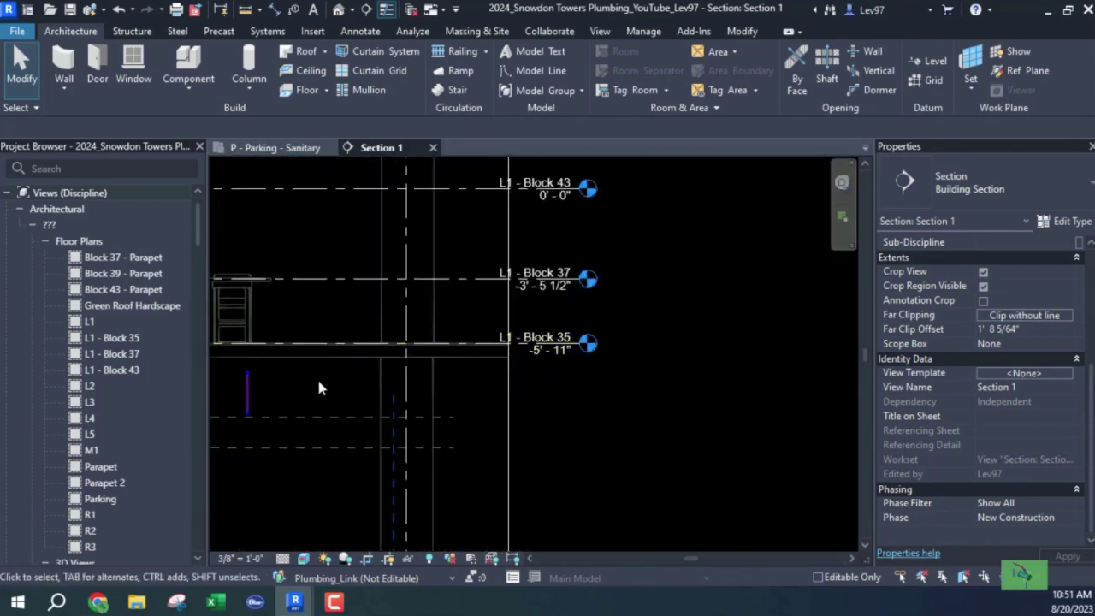
scroll(655, 378, "down", 2)
middle_click_drag(439, 439, 574, 403)
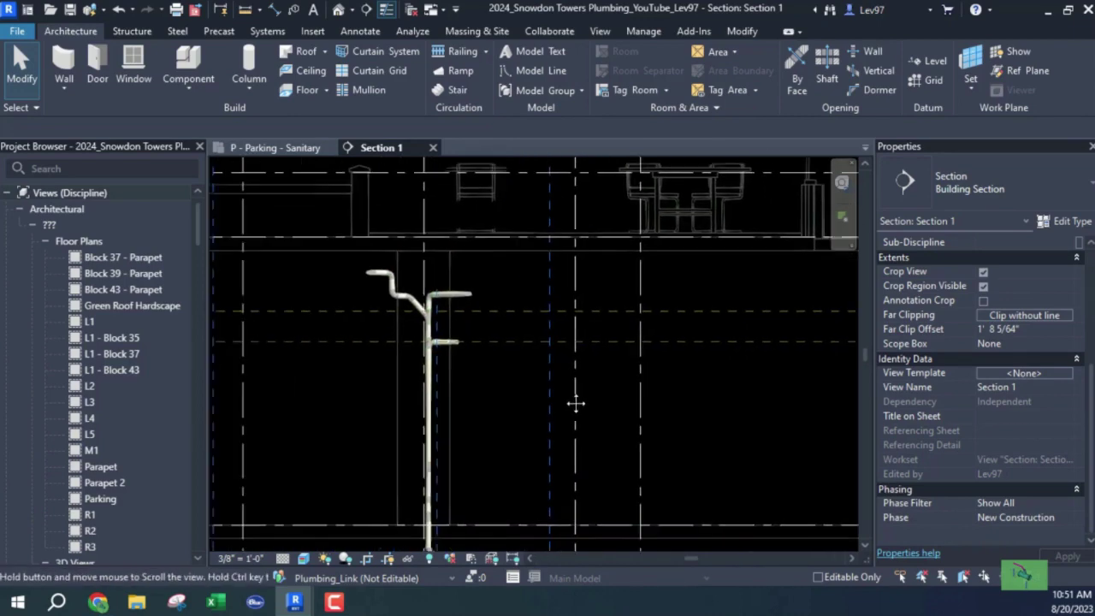
scroll(499, 400, "up", 1)
mouse_move(499, 400)
middle_mouse_down()
mouse_move(506, 233)
mouse_move(515, 397)
middle_mouse_up()
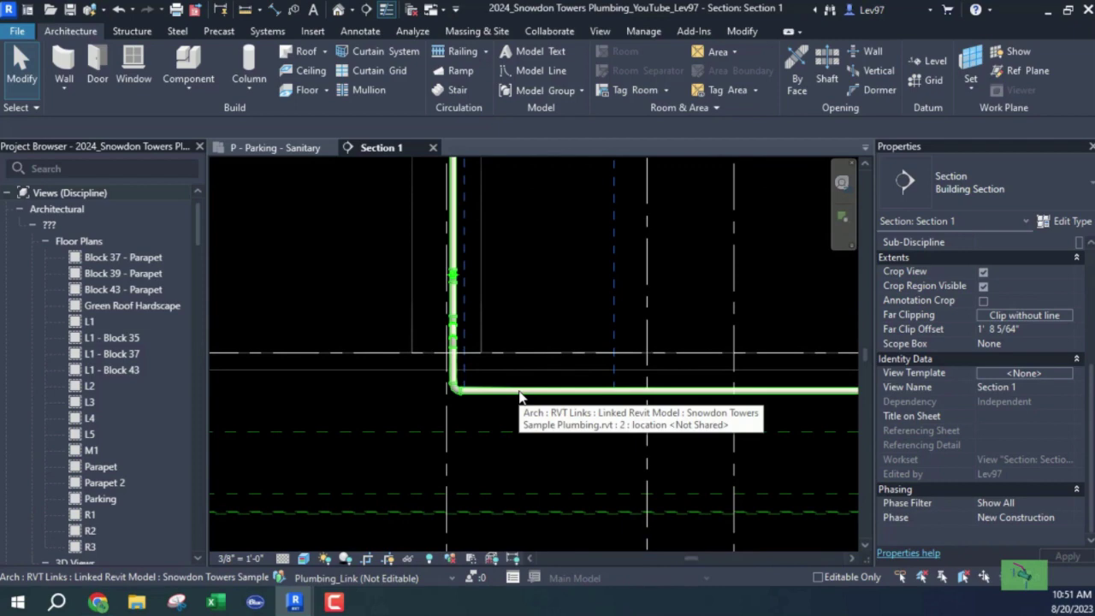
left_click(520, 392)
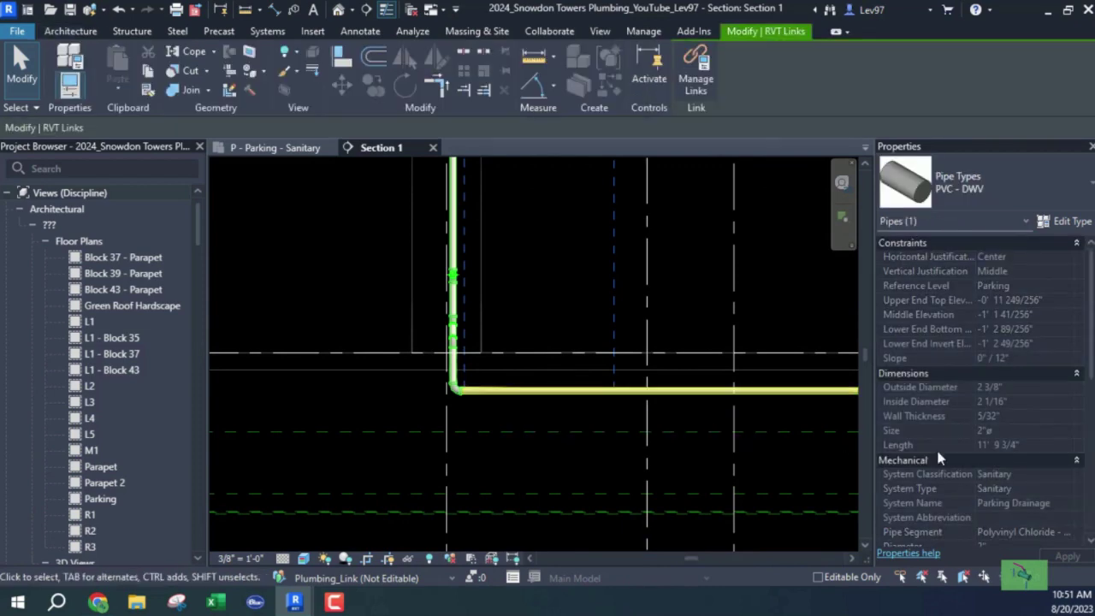
Clear the pipe selection and return to the P - Parking - Sanitary floor plan around the linked branch pipe.
key("Escape")
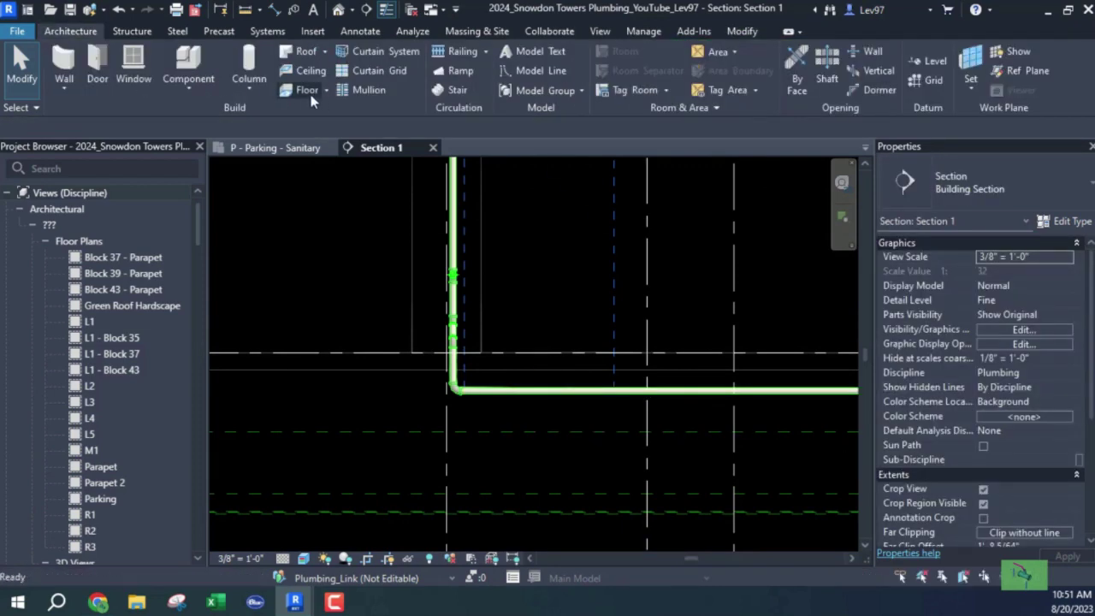
left_click(283, 150)
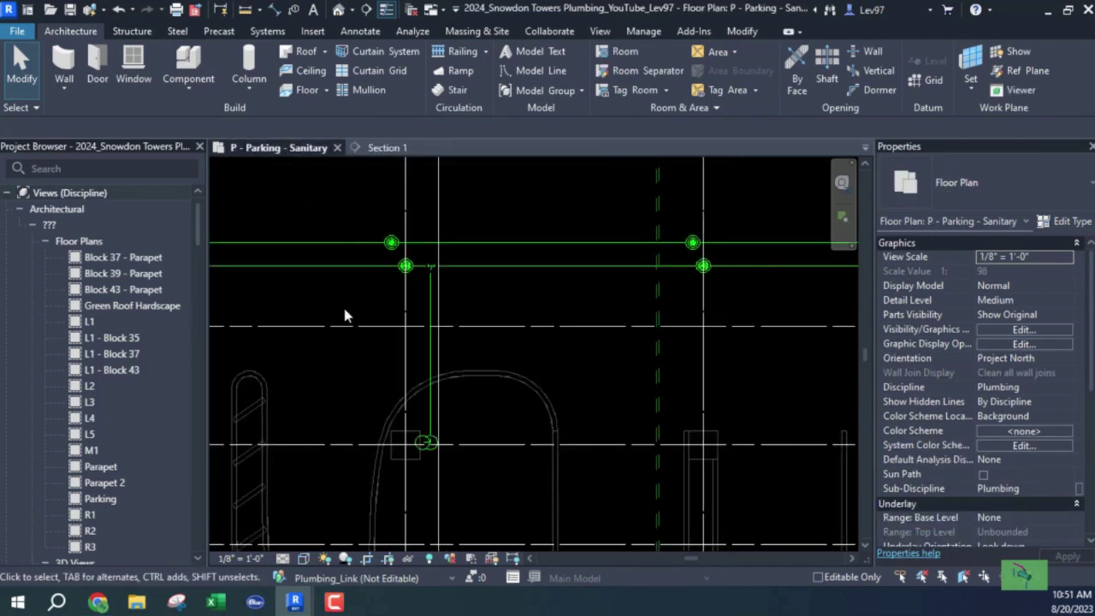
scroll(310, 363, "up", 2)
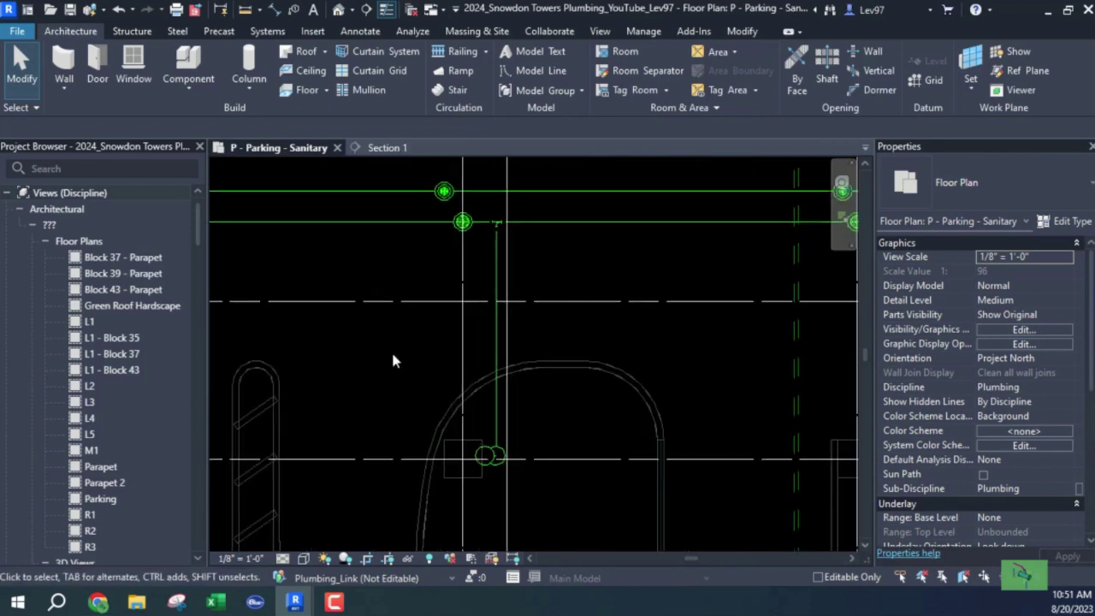
scroll(374, 358, "up", 1)
scroll(445, 320, "up", 1)
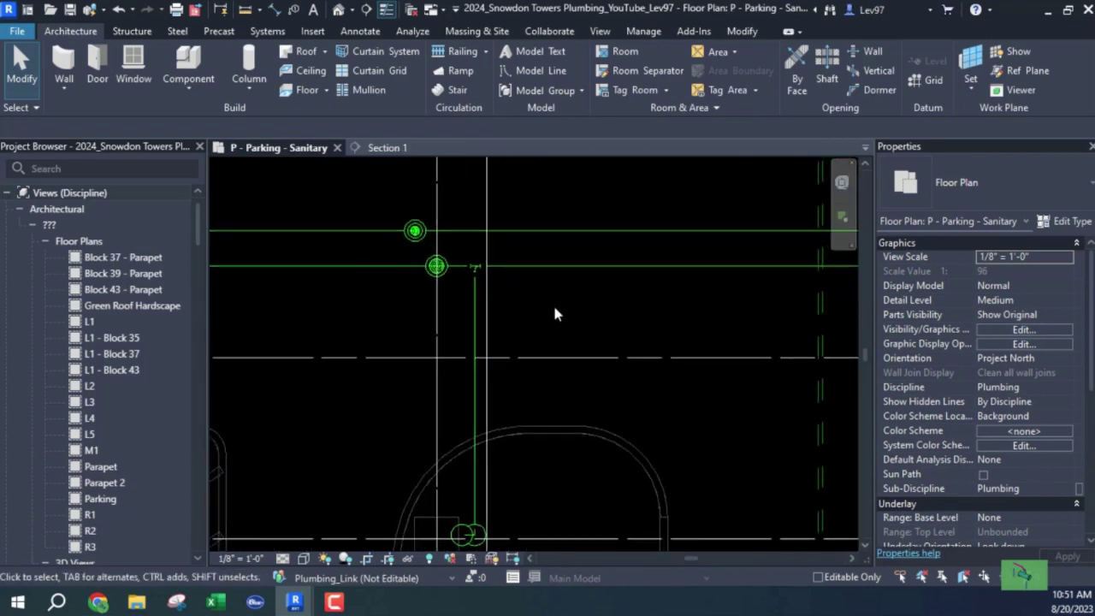
Create a similar pipe from the host sanitary main: 2" diameter, sloping down 1/8" / 12", about 5'-3" long beside the linked branch.
right_click(629, 231)
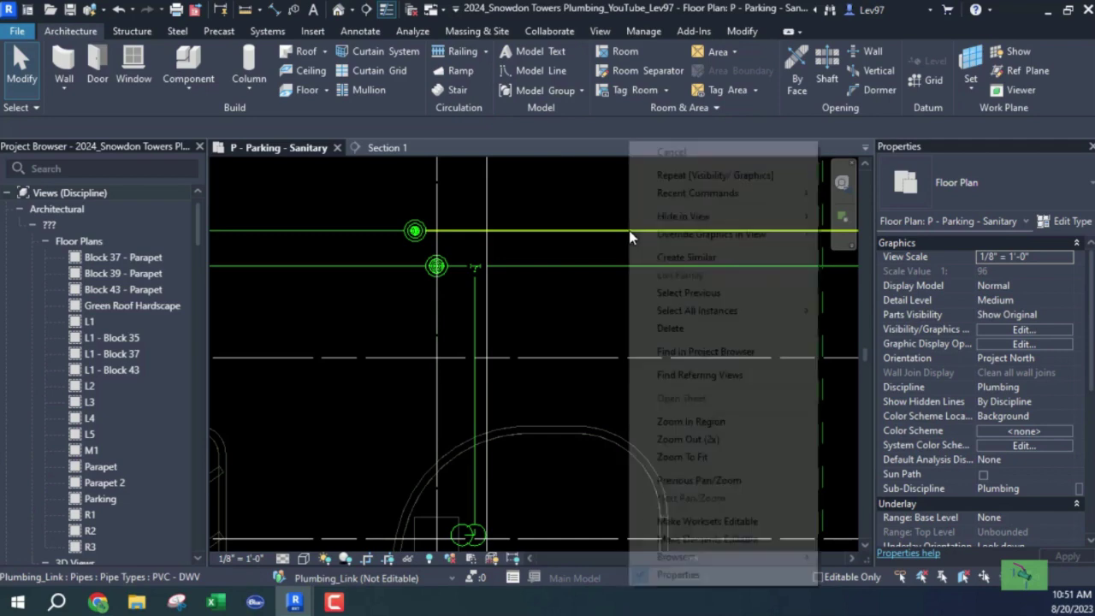
left_click(687, 258)
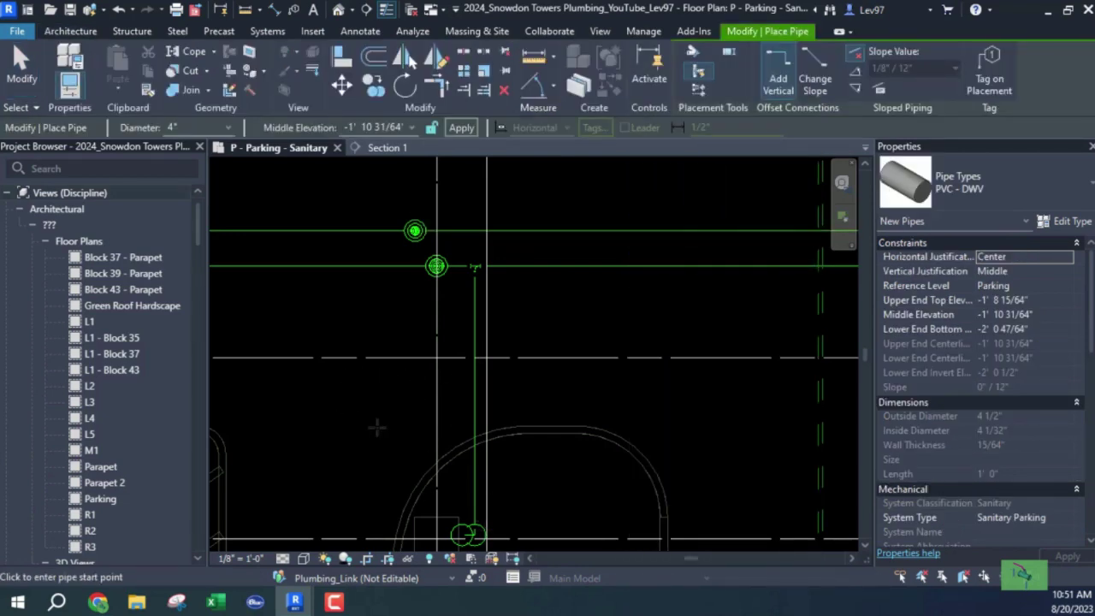
left_click(854, 91)
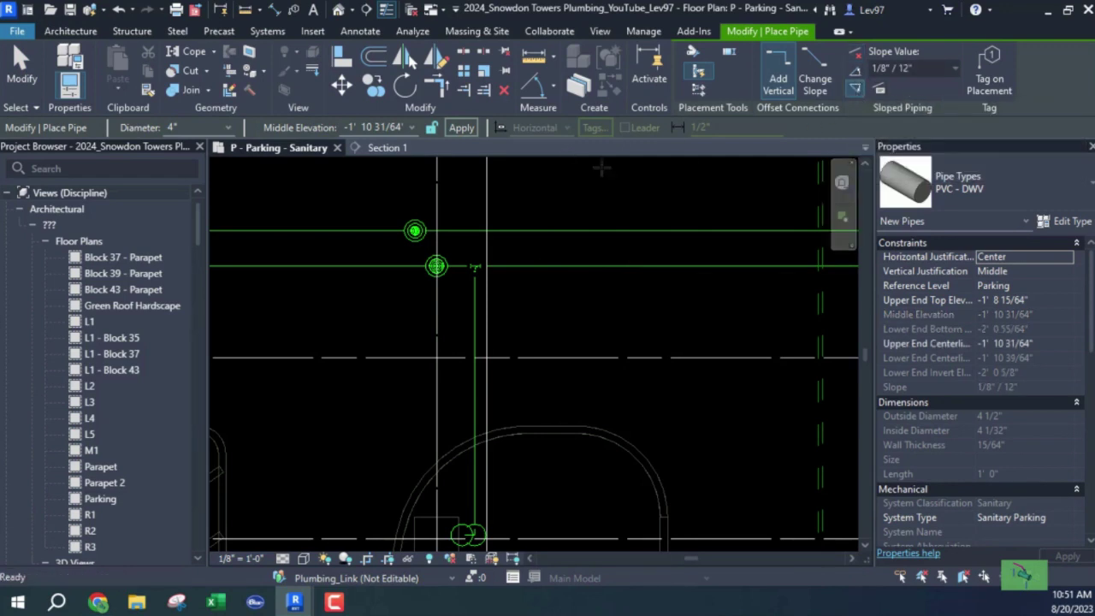
left_click(228, 128)
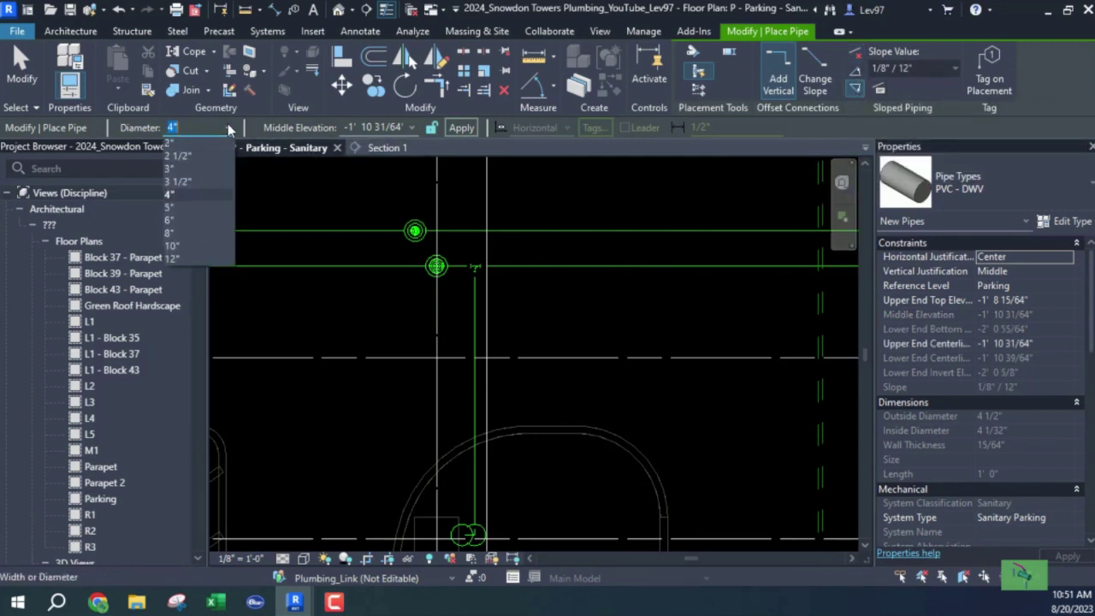
left_click(193, 206)
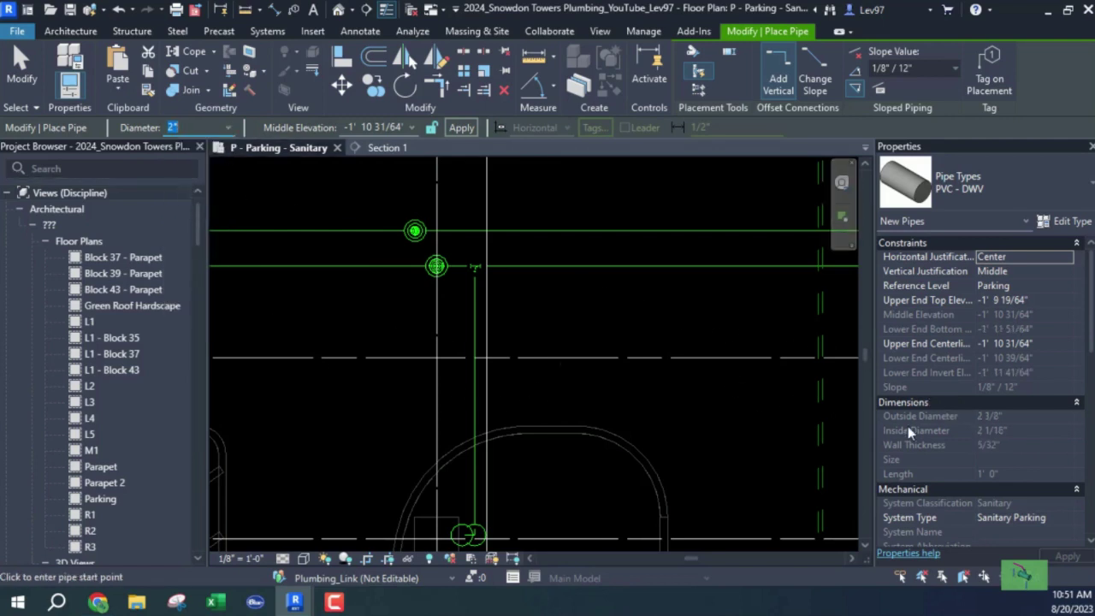
left_click(454, 428)
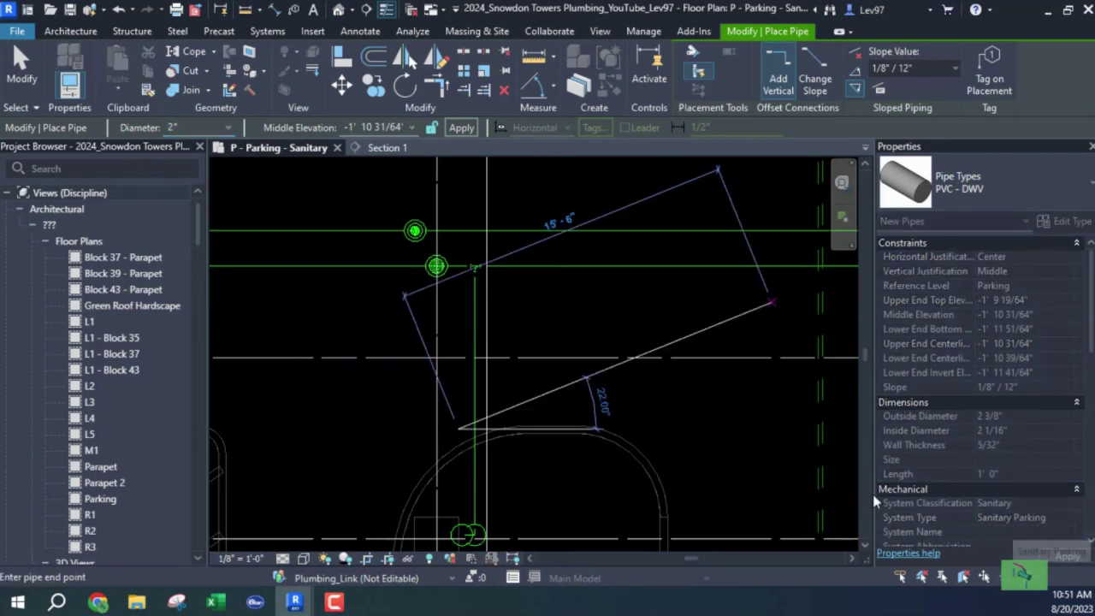
left_click(457, 315)
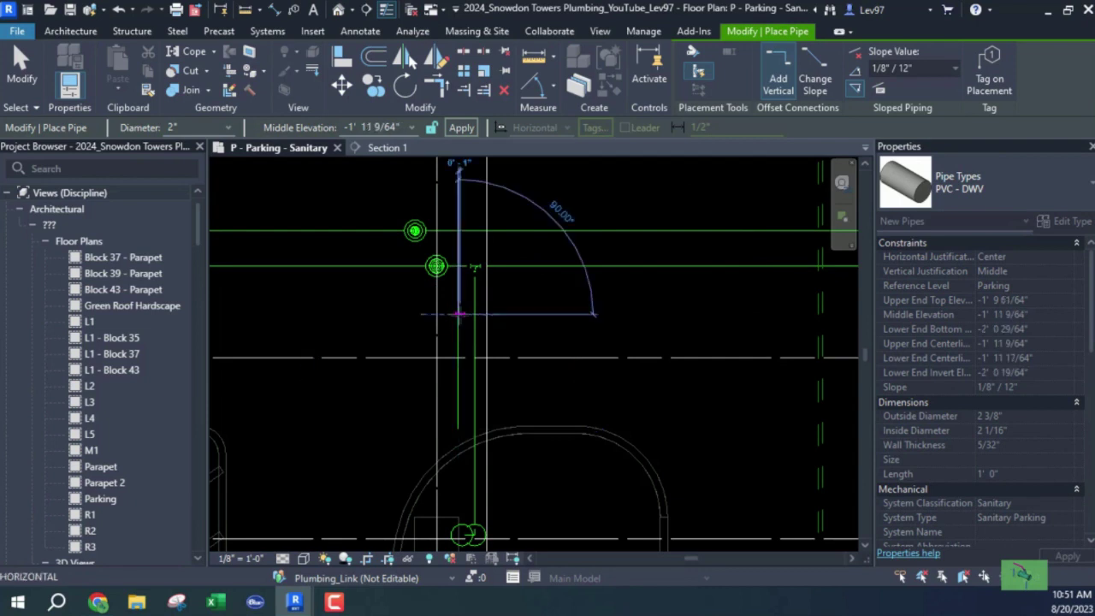
key("Escape")
key("Escape")
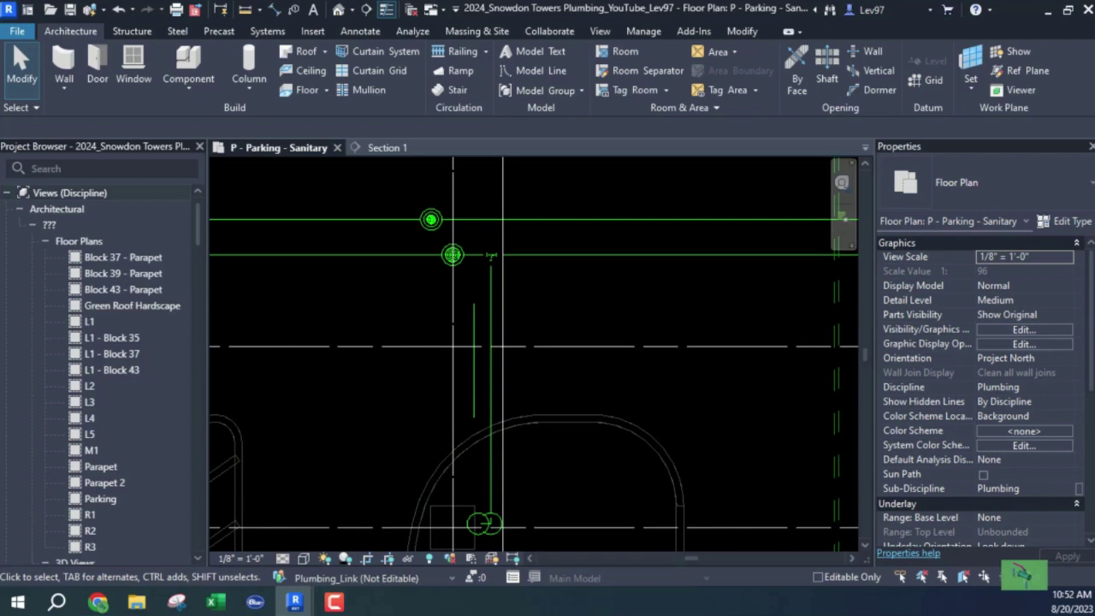
Check the new pipe's properties and move it in plan onto the line of the linked branch pipe.
middle_click_drag(534, 354, 530, 355)
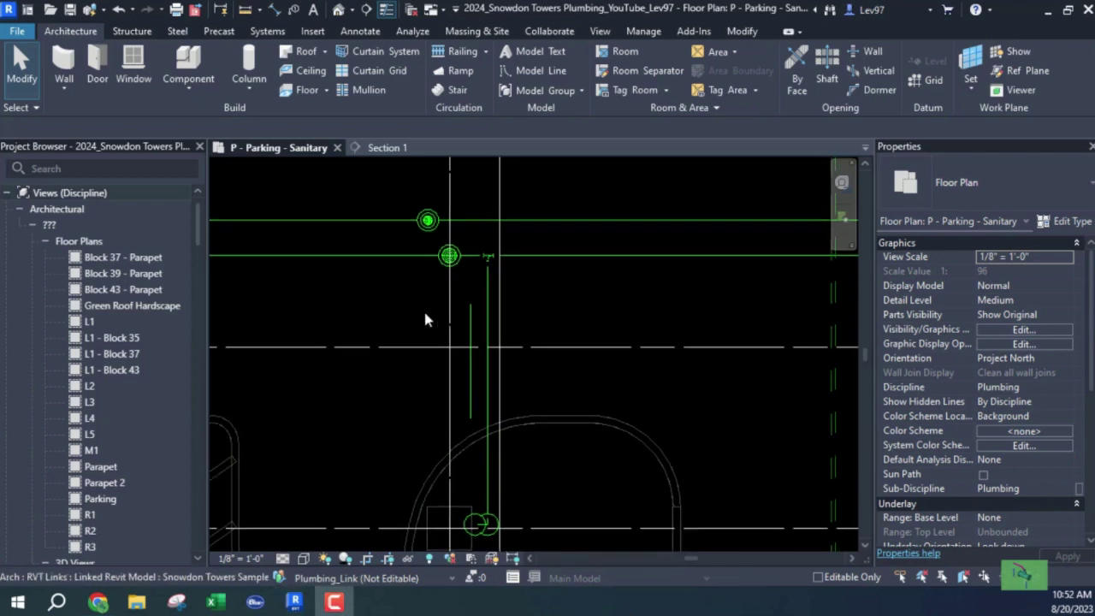
left_click(470, 333)
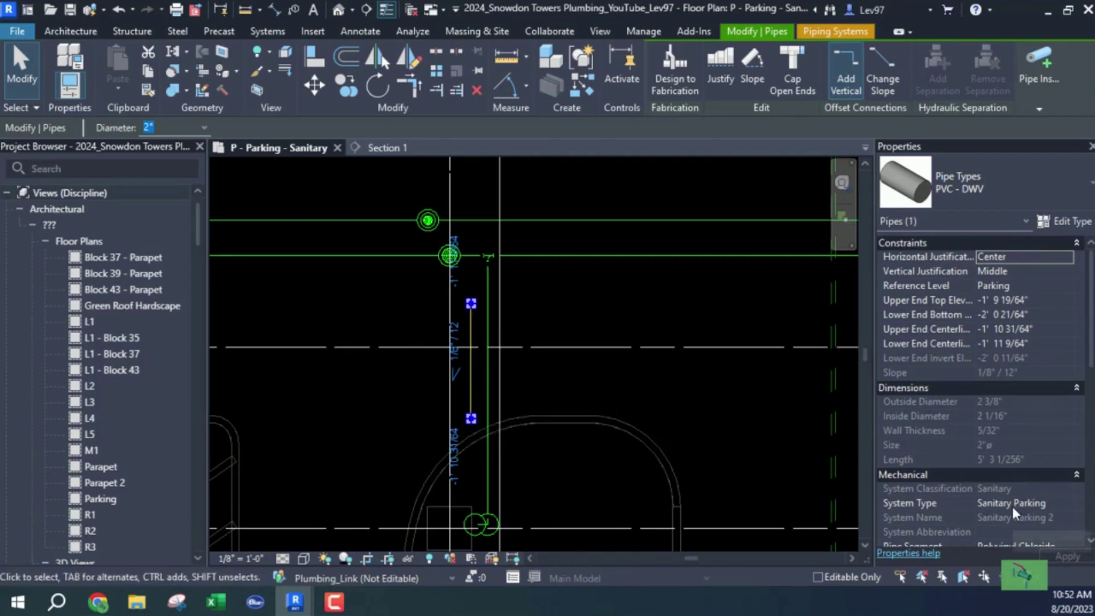
left_click(355, 300)
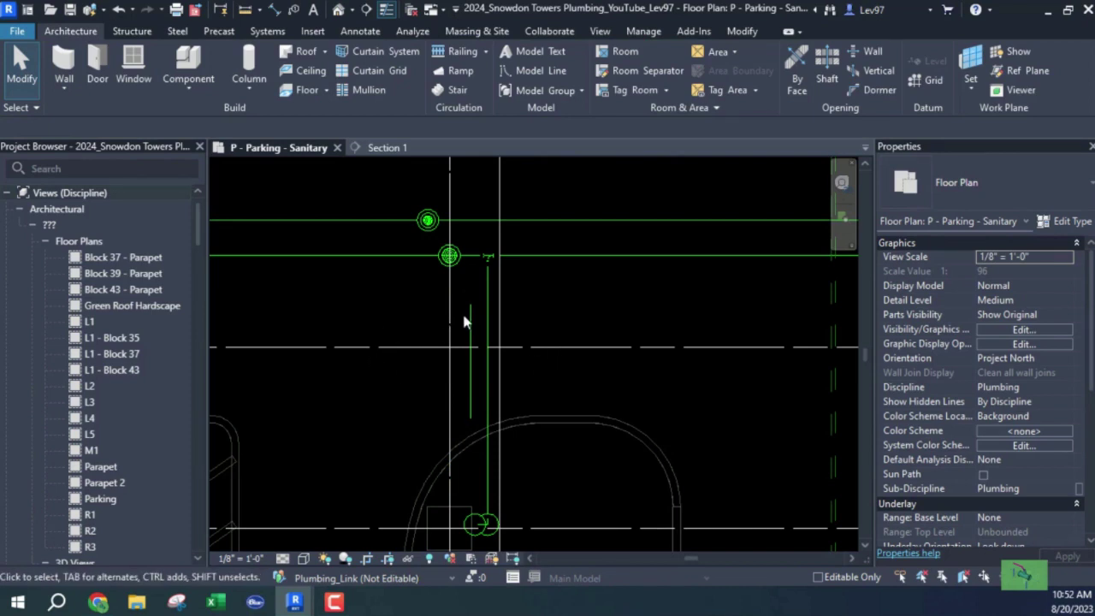
left_click(471, 330)
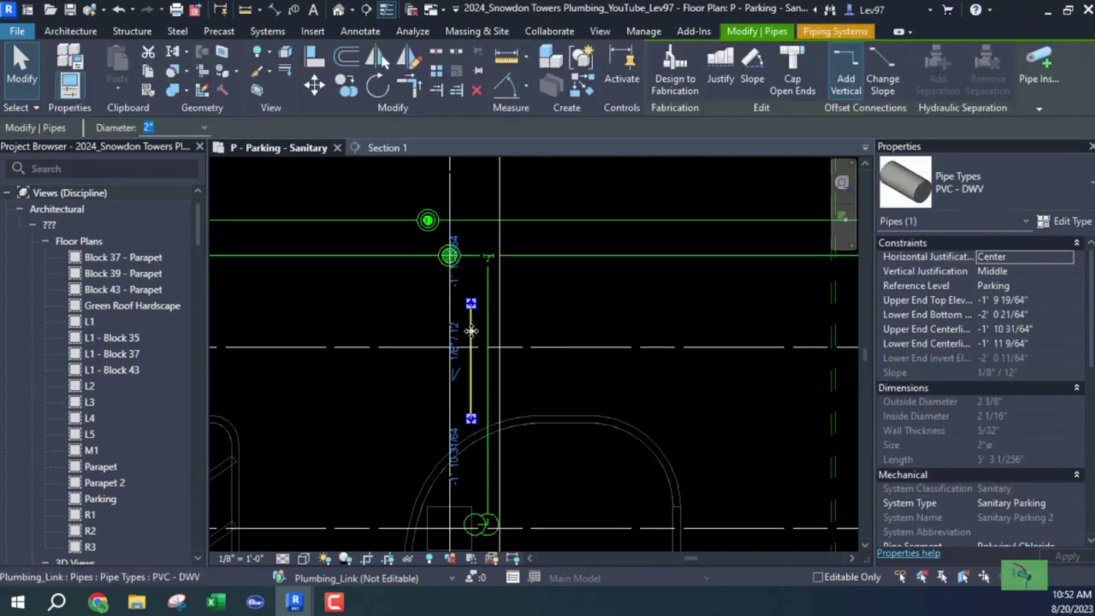
left_click_drag(470, 330, 484, 368)
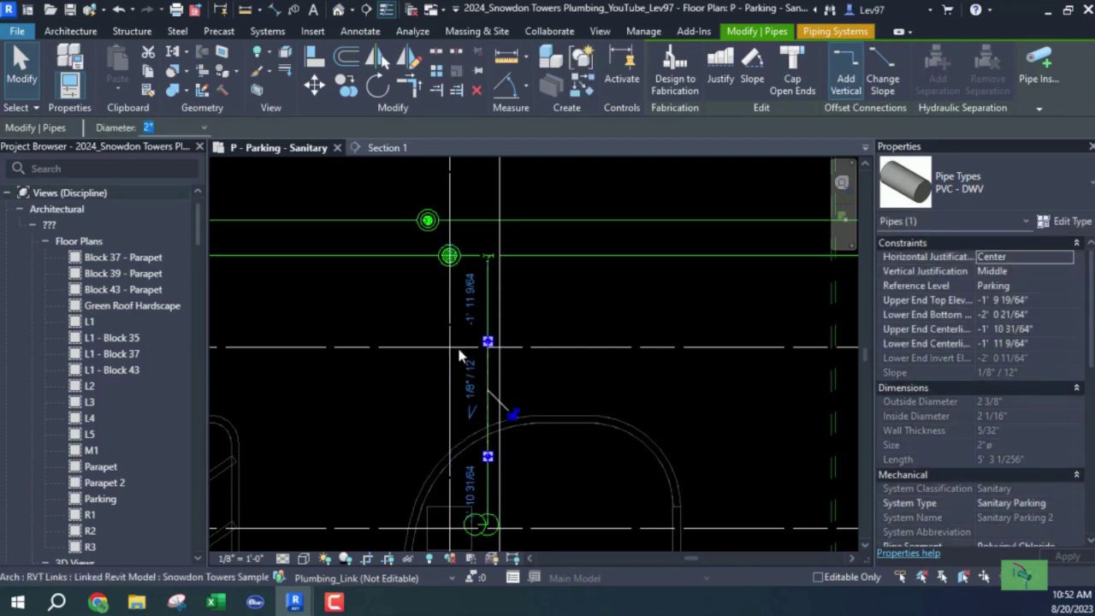
left_click(433, 320)
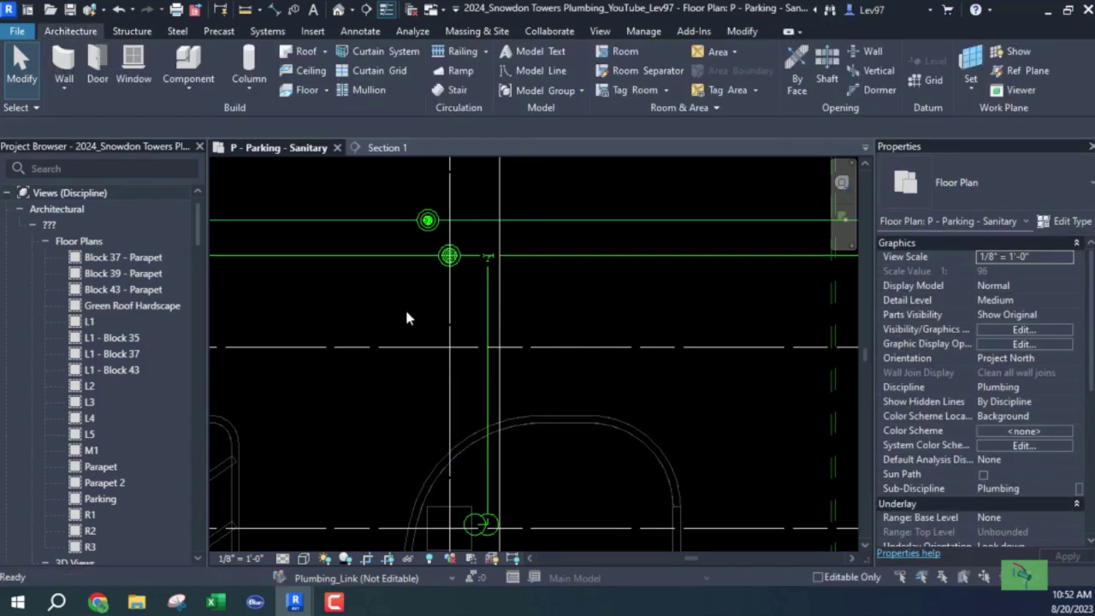
Hide the Snowdon Towers Sample Plumbing.rvt link in the P - Parking - Sanitary floor plan.
key("v")
key("v")
left_click(723, 111)
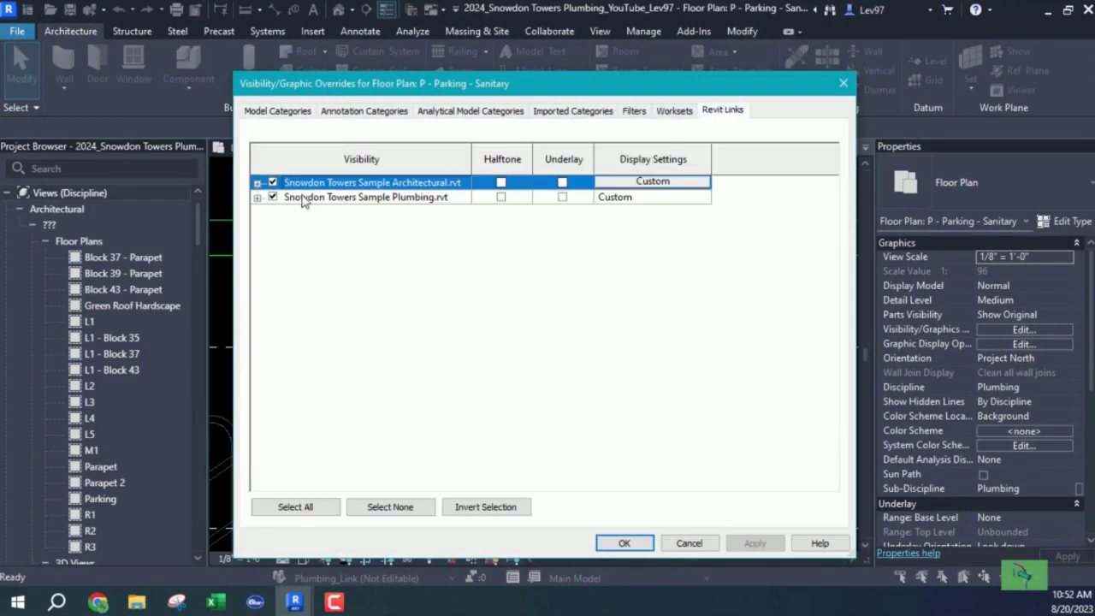
left_click(273, 198)
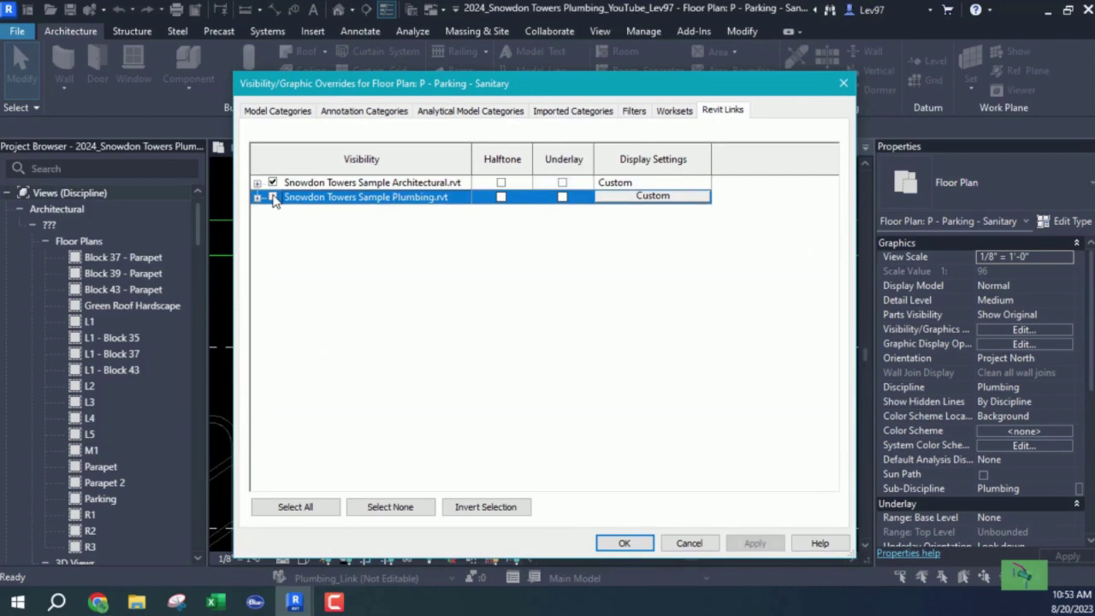
left_click(624, 543)
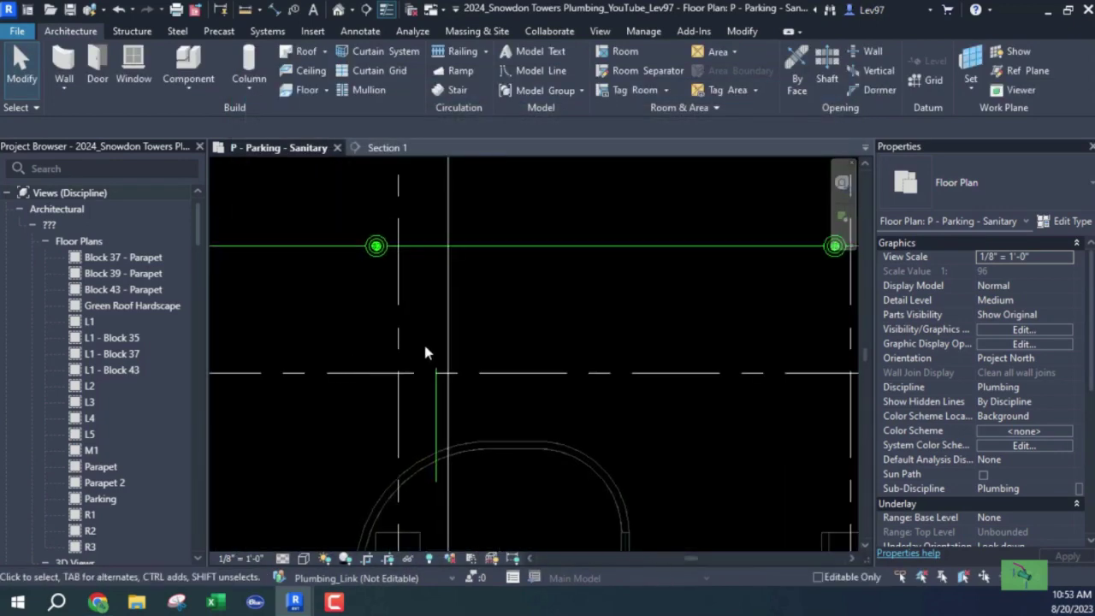
In Section 1, nudge the new 2" pipe up onto the linked horizontal pipe, to an upper-end centerline elevation of -1' 1 31/64".
left_click(447, 350)
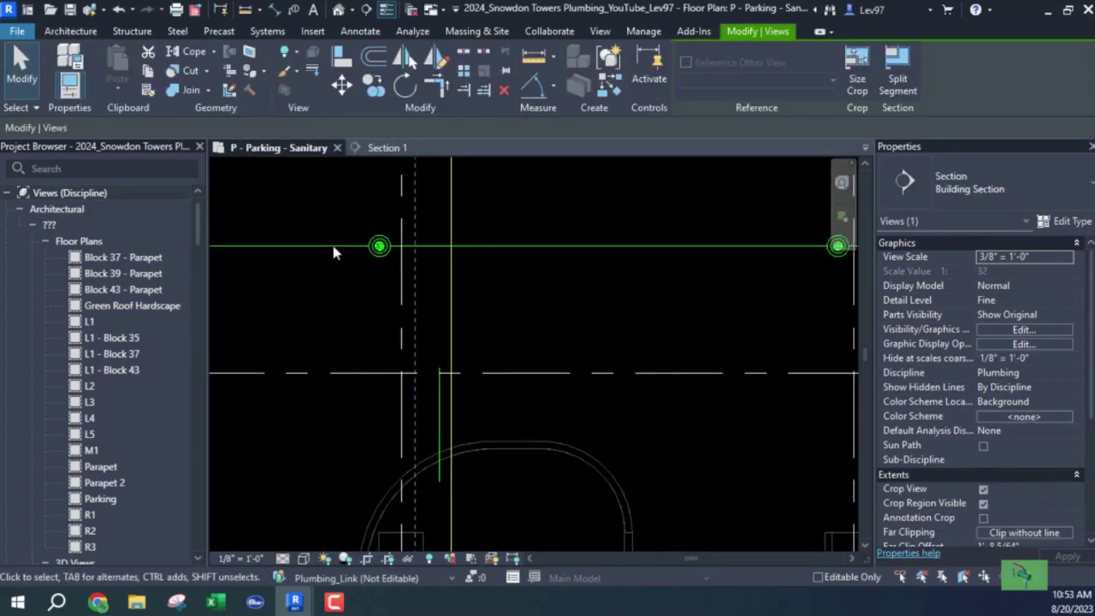
left_click(386, 148)
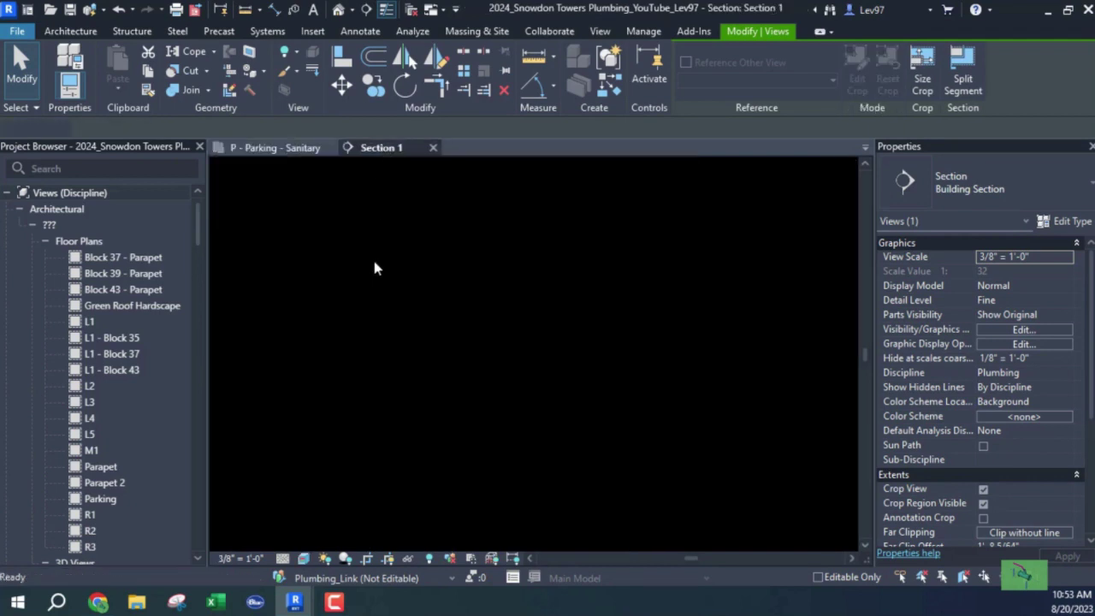
middle_click_drag(528, 417, 430, 447)
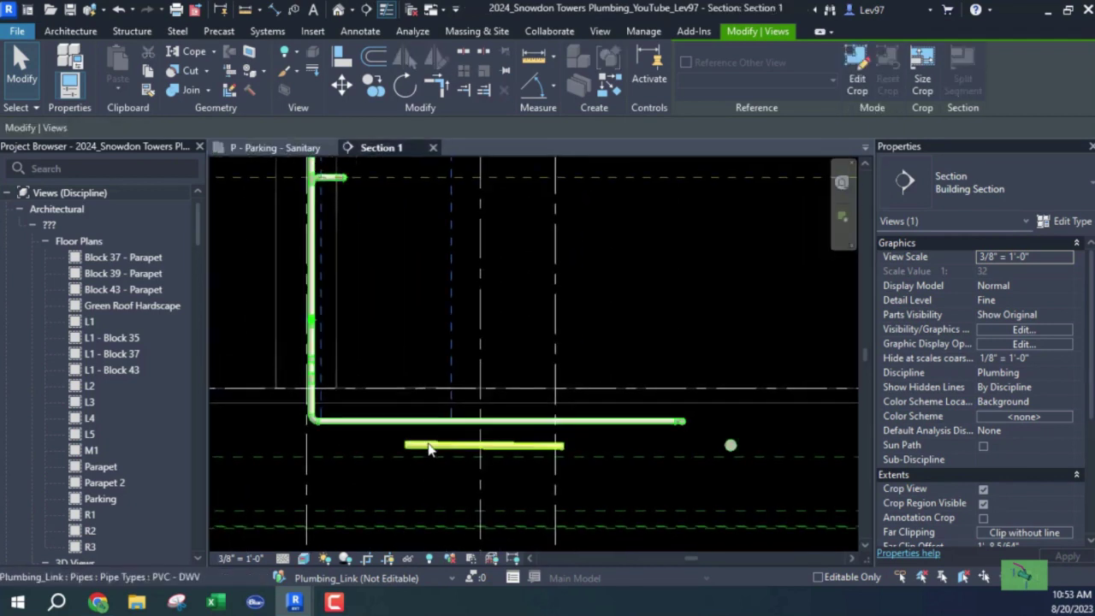
left_click(425, 451)
key("Up")
key("Up")
key("Up")
key("Up")
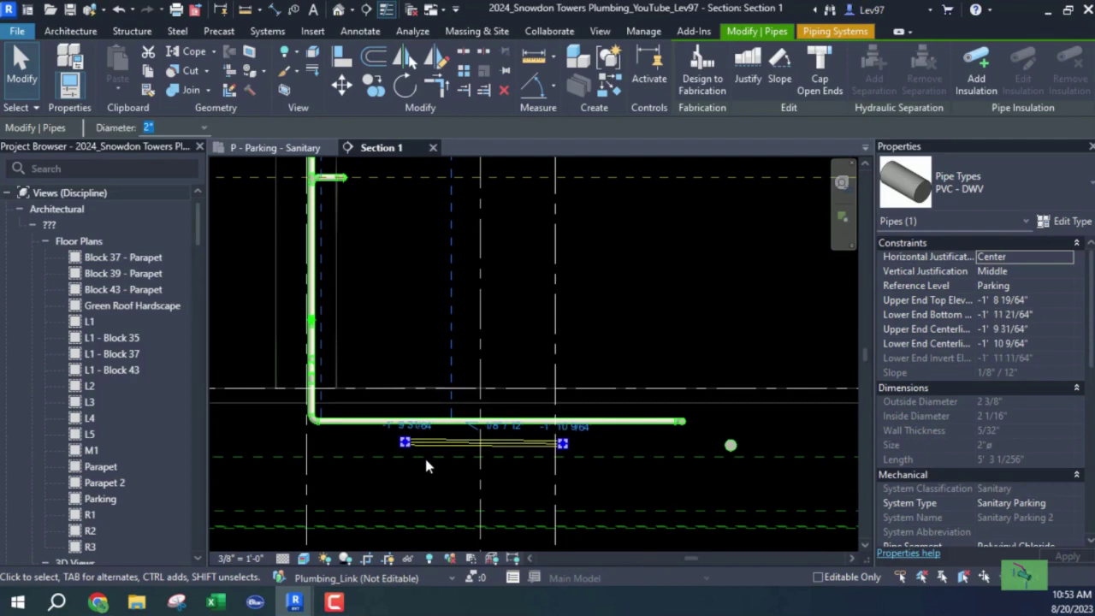
key("Up")
key("Up")
key("Up")
key("Up")
key("Up")
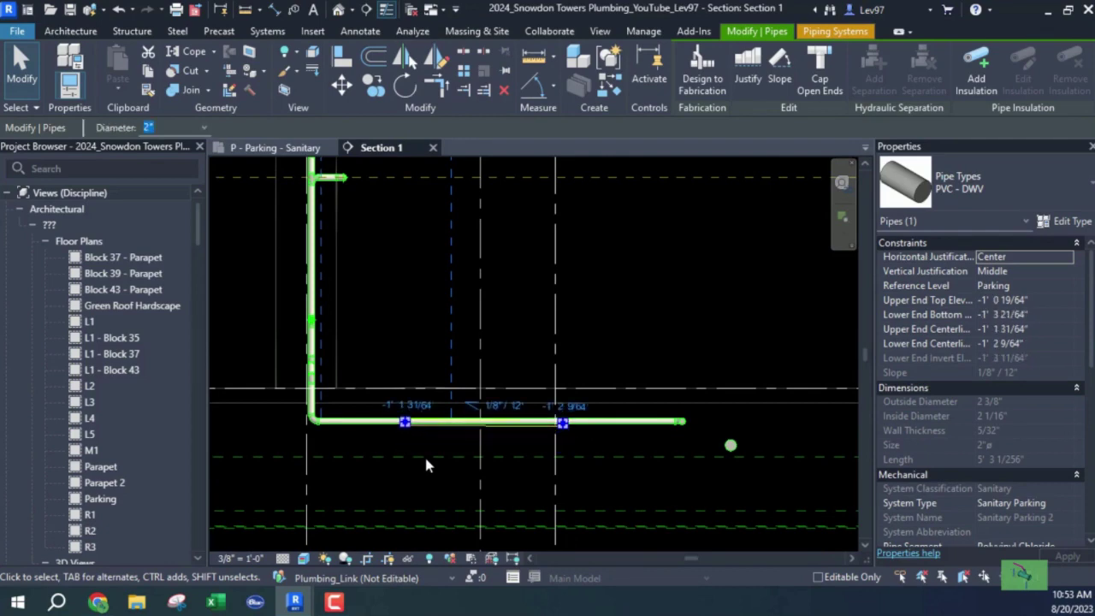
left_click(427, 441)
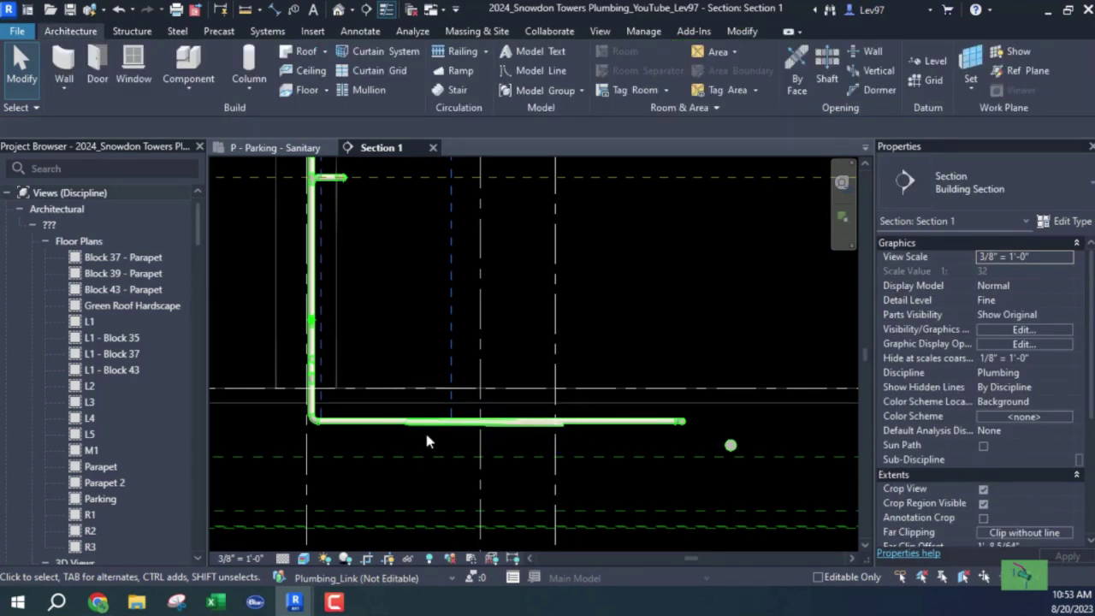
Hide the Snowdon Towers Sample Plumbing.rvt link in Section 1, check the new pipe on its own, and undo that visibility change.
key("v")
key("v")
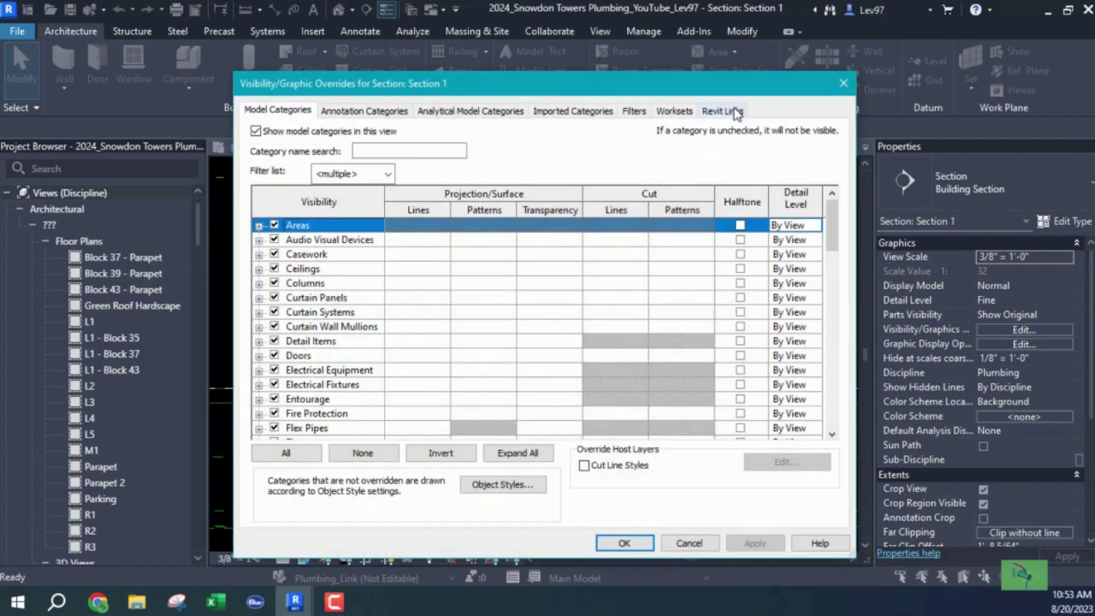
left_click(721, 111)
left_click(272, 197)
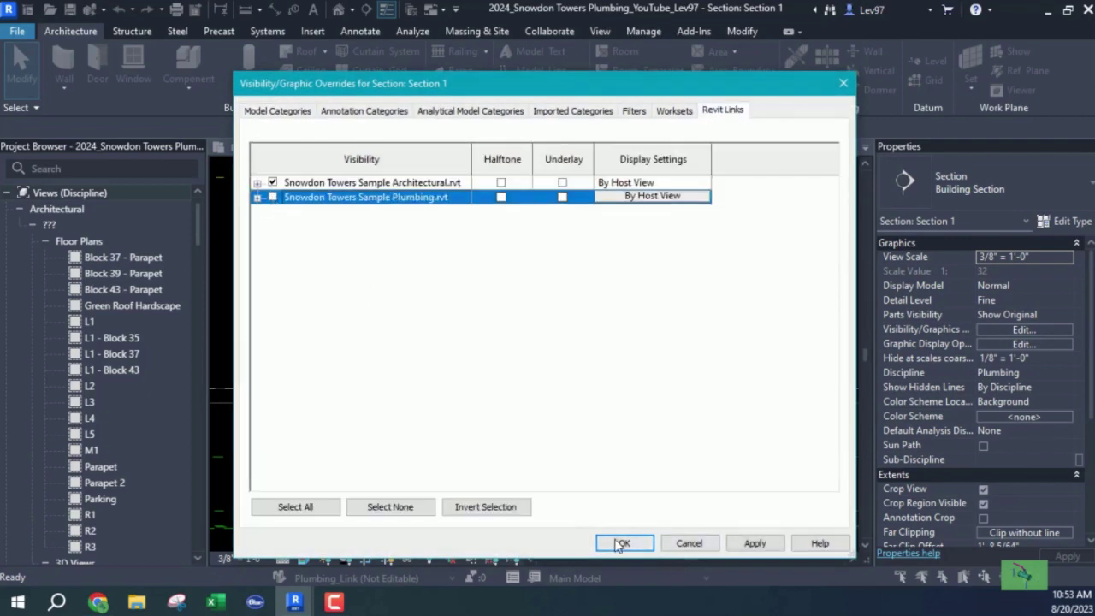
left_click(622, 544)
middle_click_drag(487, 322, 432, 306)
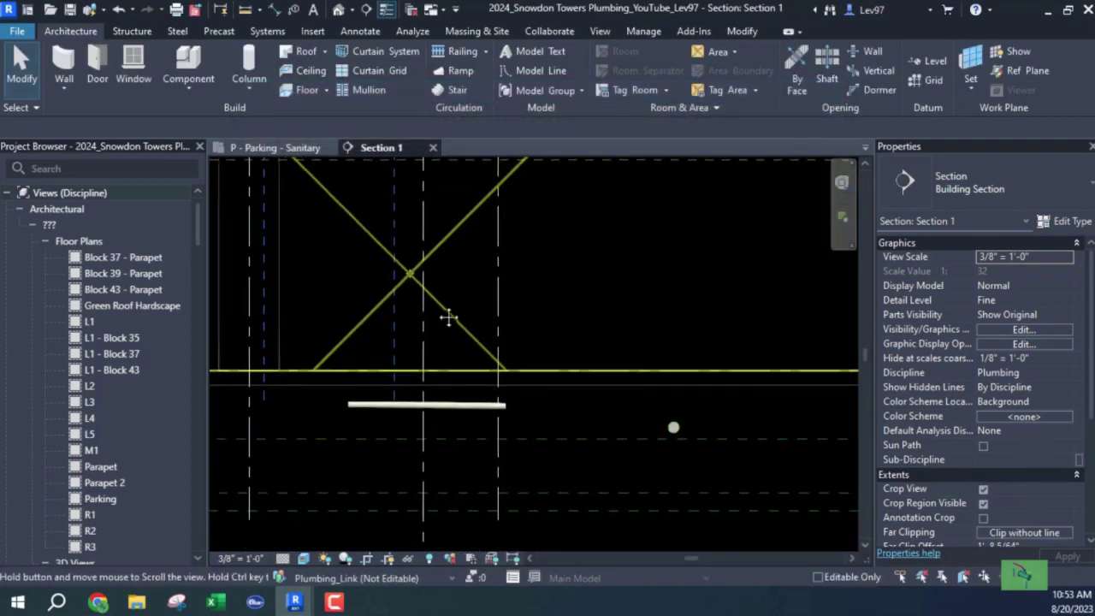
left_click(464, 414)
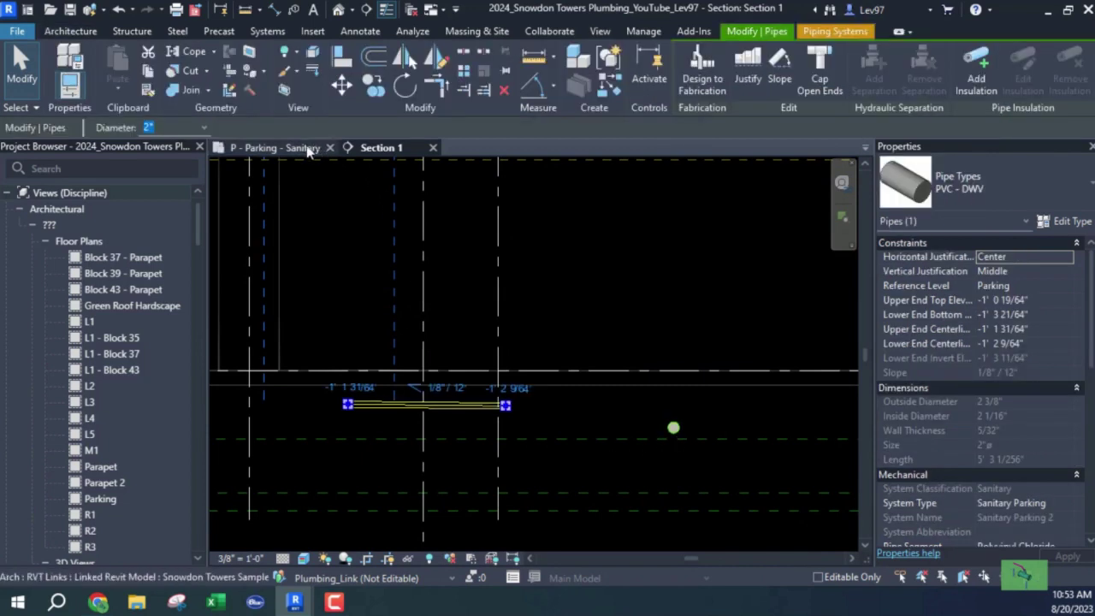
middle_click_drag(354, 416, 499, 477)
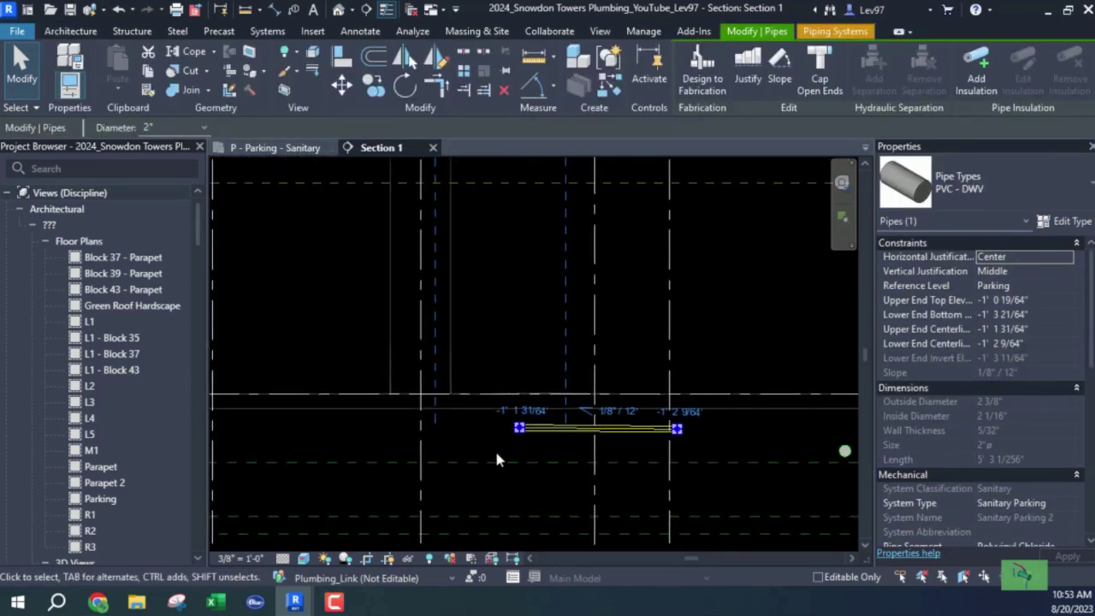
left_click(471, 287)
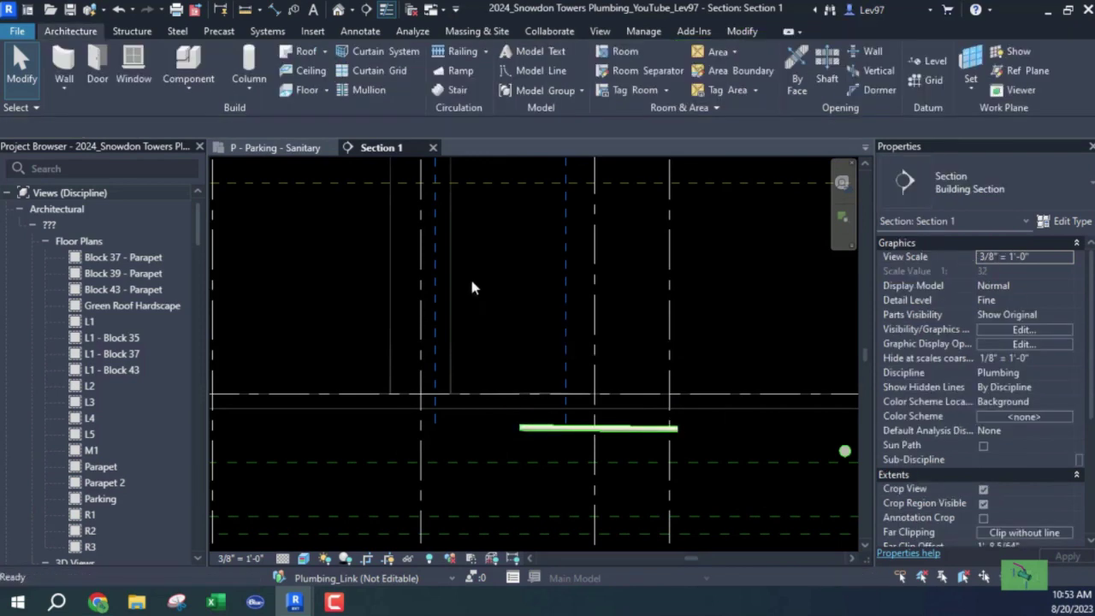
left_click(118, 9)
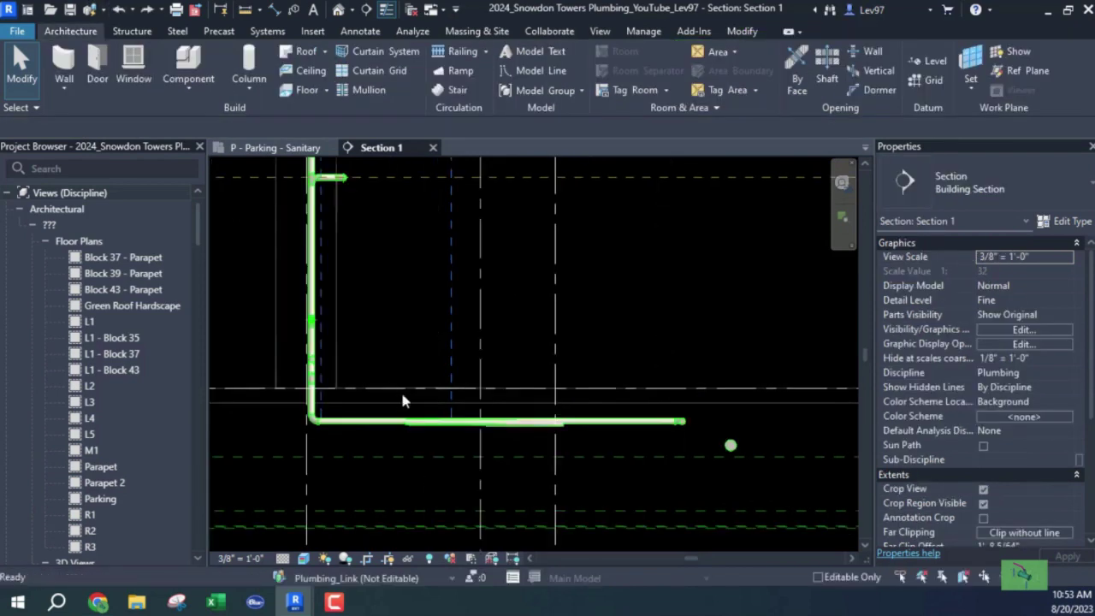
left_click(402, 422)
right_click(402, 423)
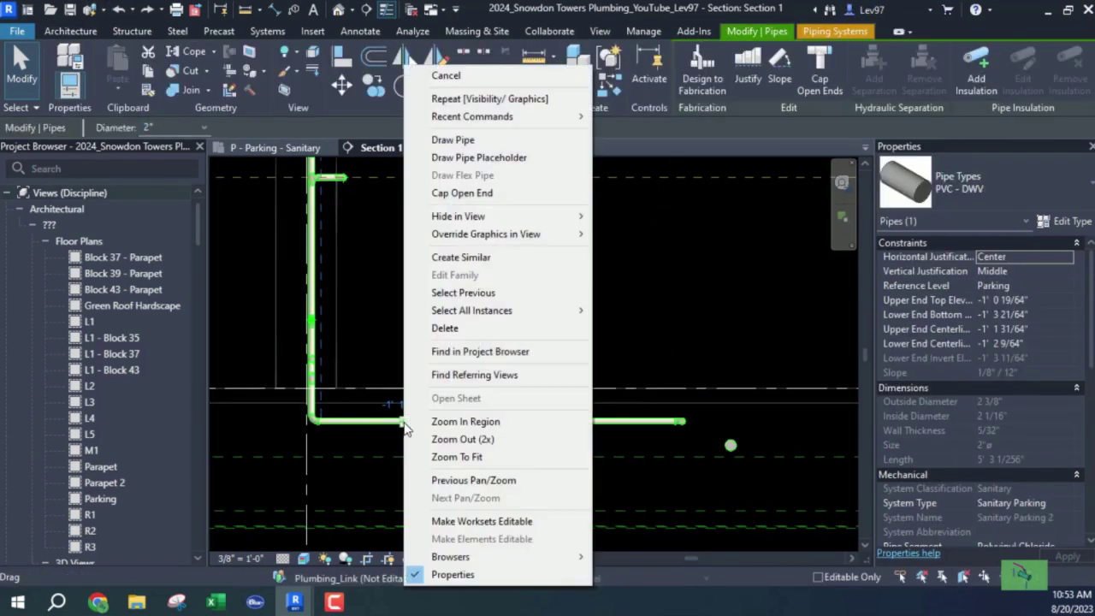
left_click(452, 139)
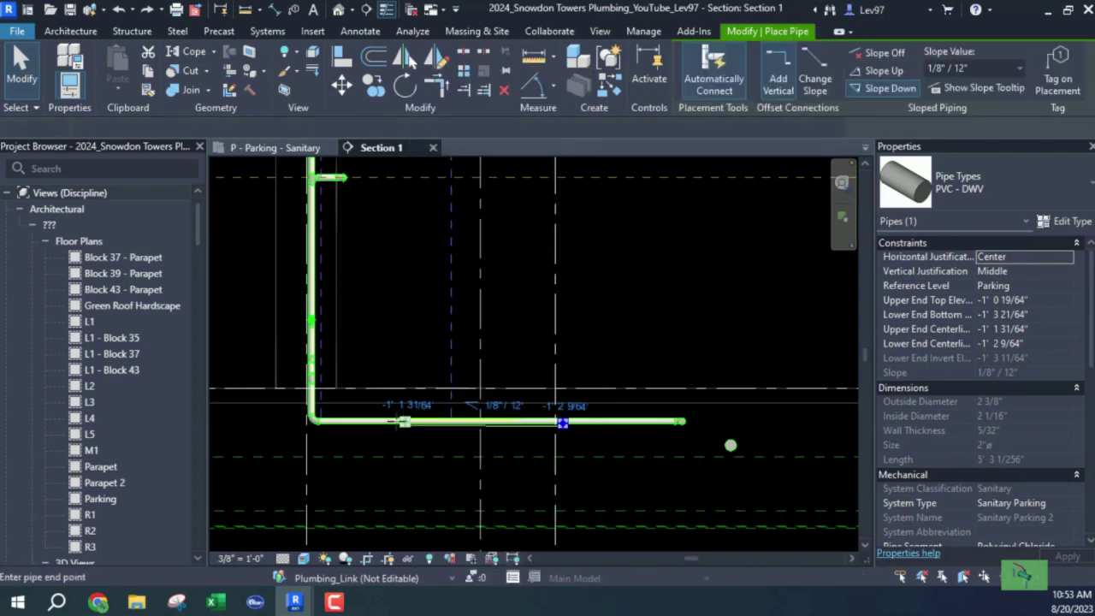
left_click(406, 421)
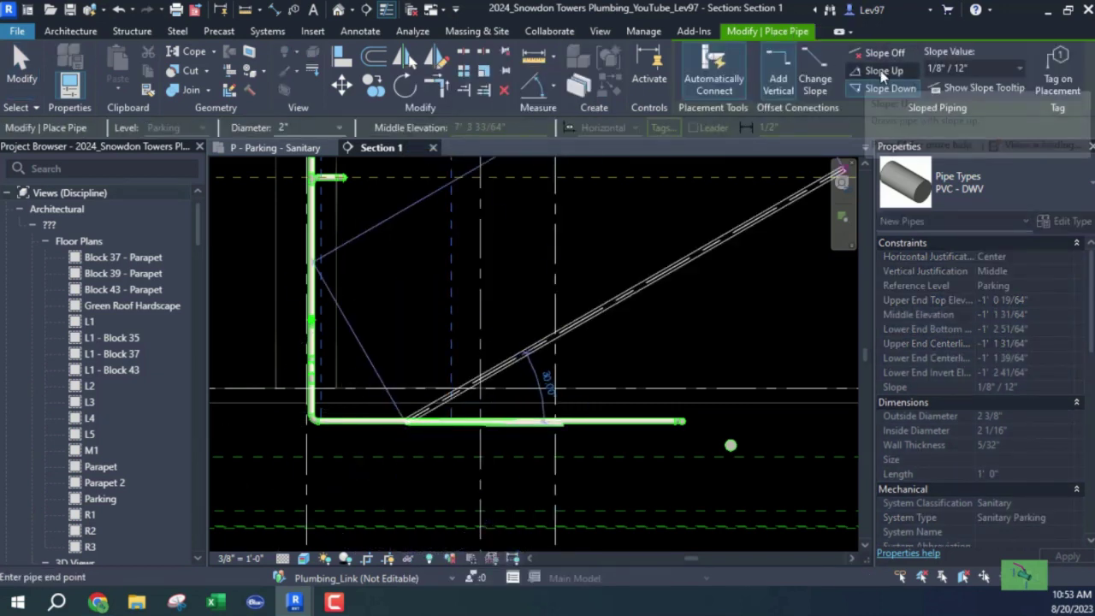
left_click(880, 71)
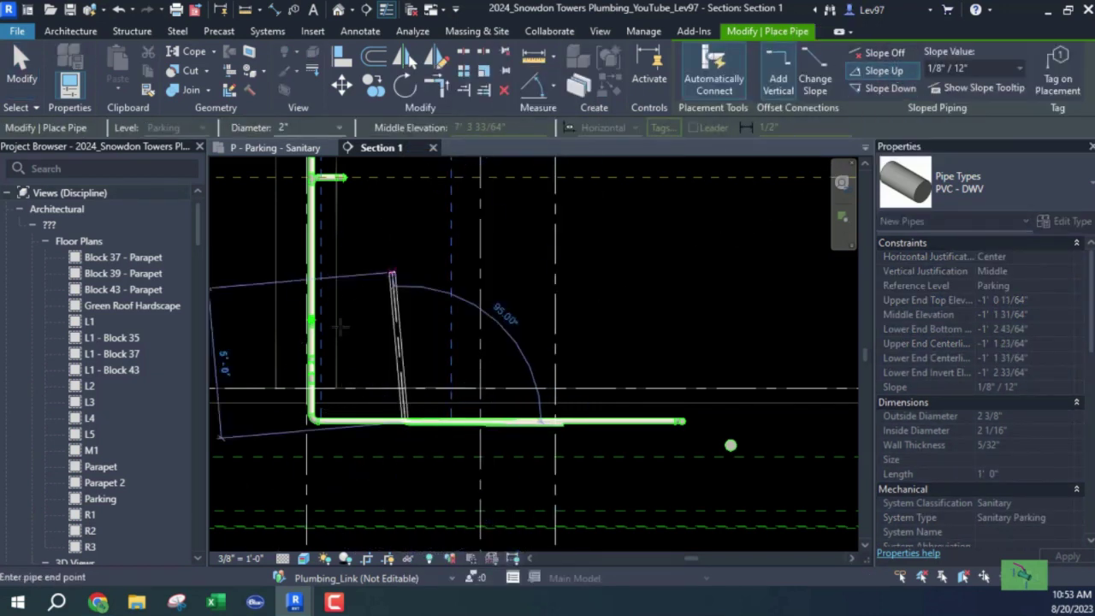
left_click(346, 367)
key("Escape")
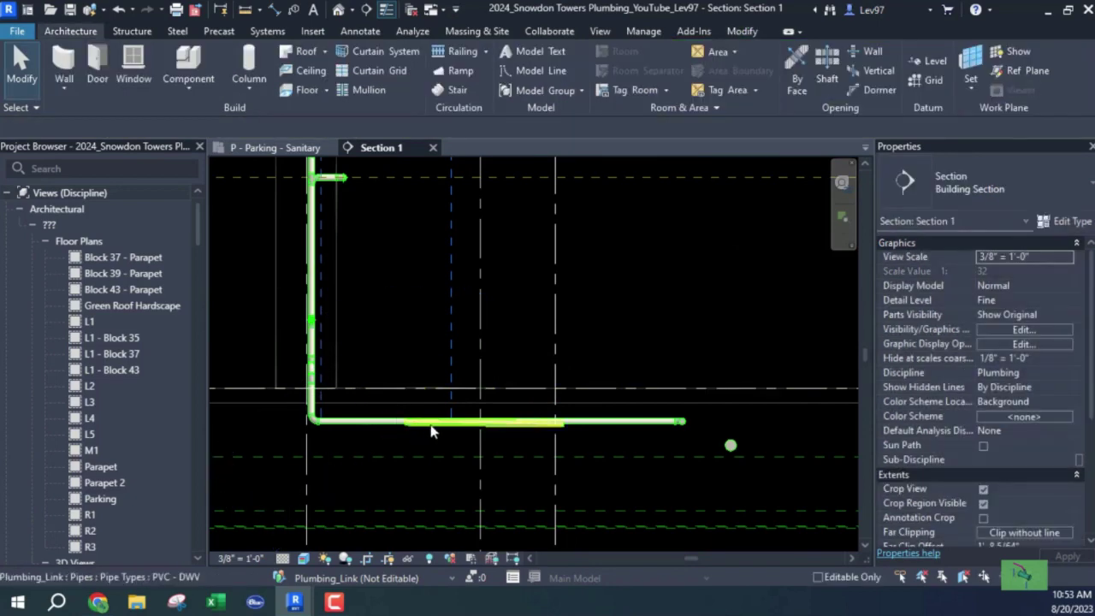
left_click(433, 426)
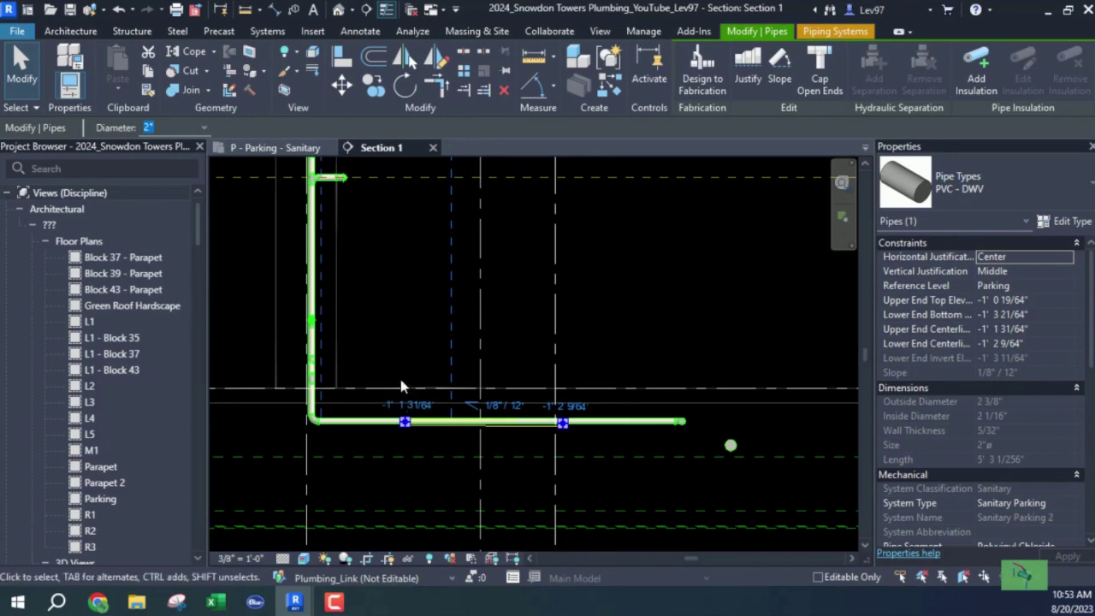
In the P - Parking - Sanitary plan, draw a parallel 2" pipe about 7' 10" long beside the existing branch, sloping down at 1/4" / 12".
left_click(295, 147)
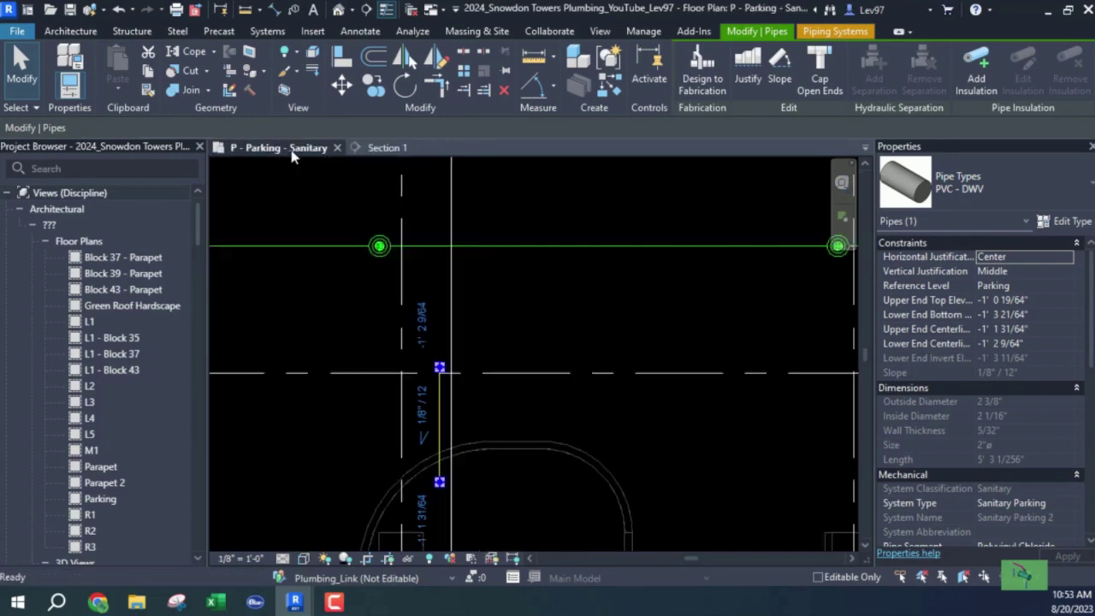
left_click(363, 338)
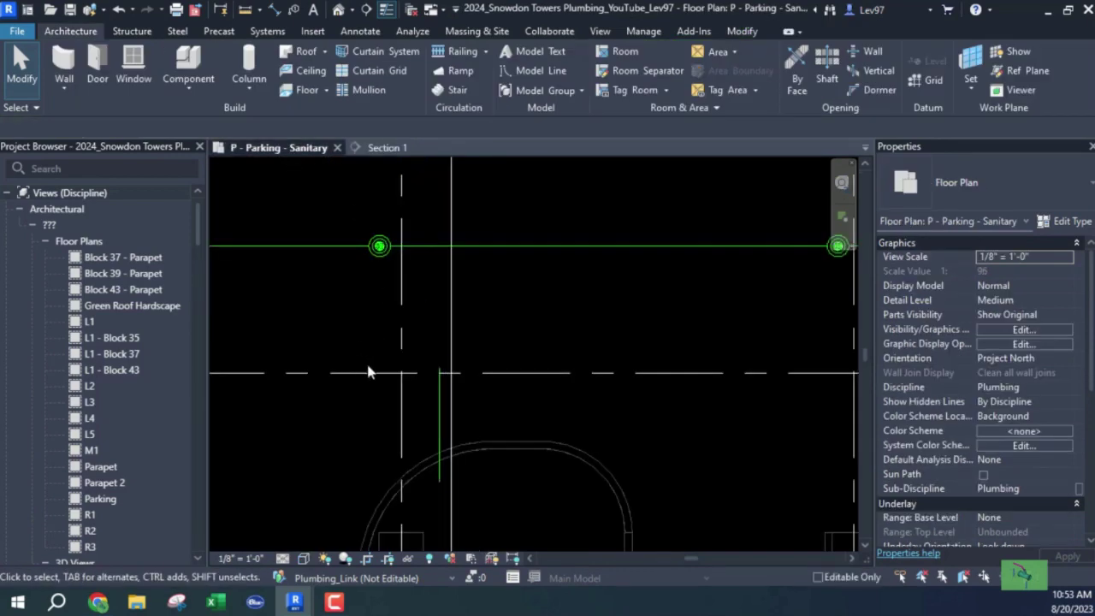
right_click(441, 417)
left_click(496, 256)
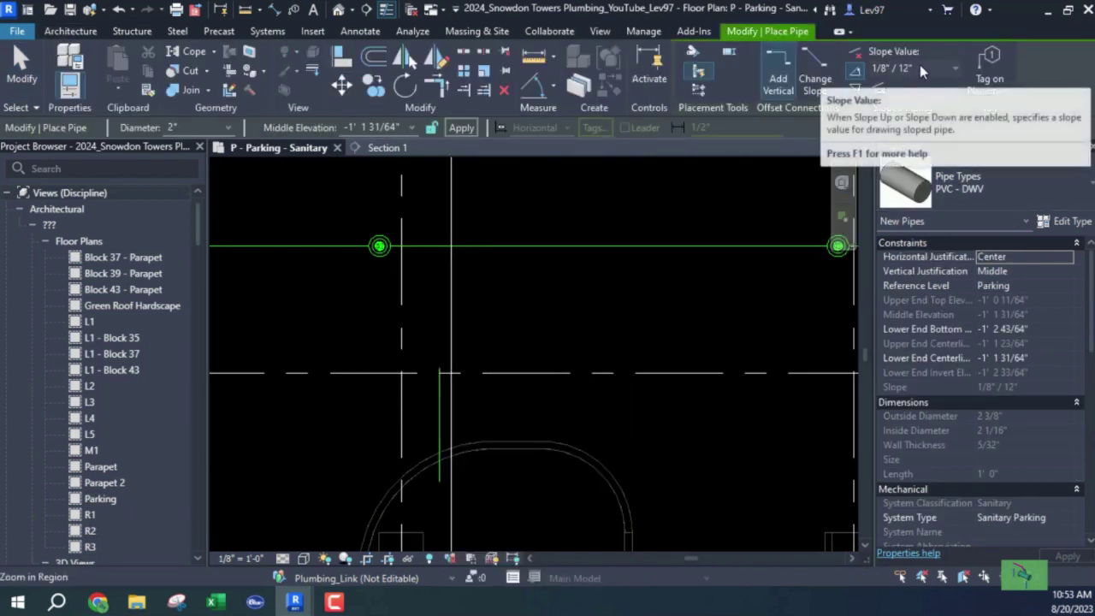
left_click(917, 69)
left_click(893, 119)
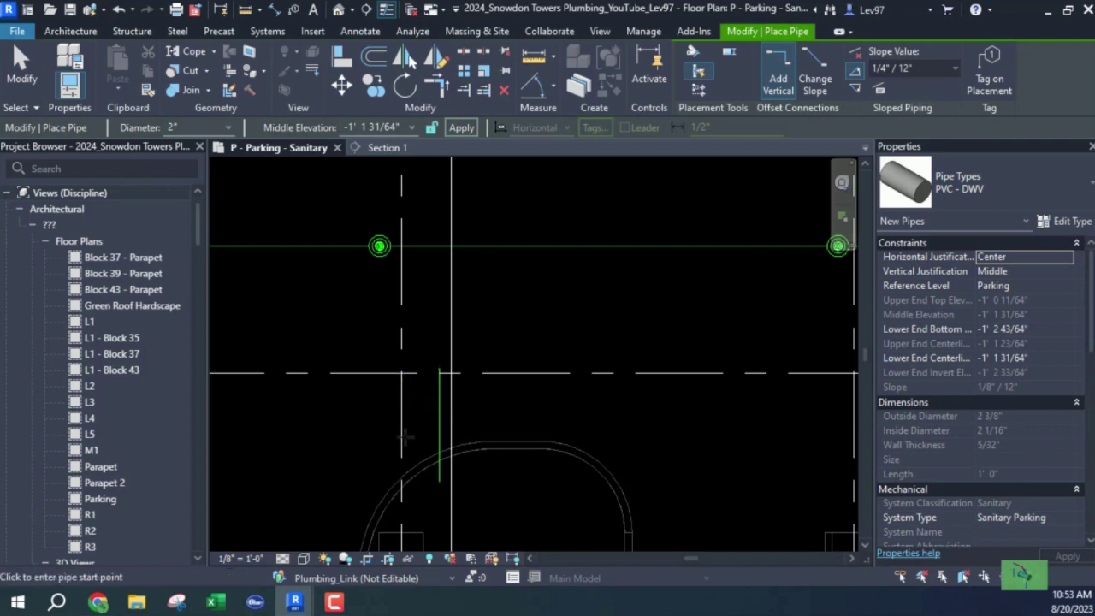
left_click(854, 89)
left_click(426, 445)
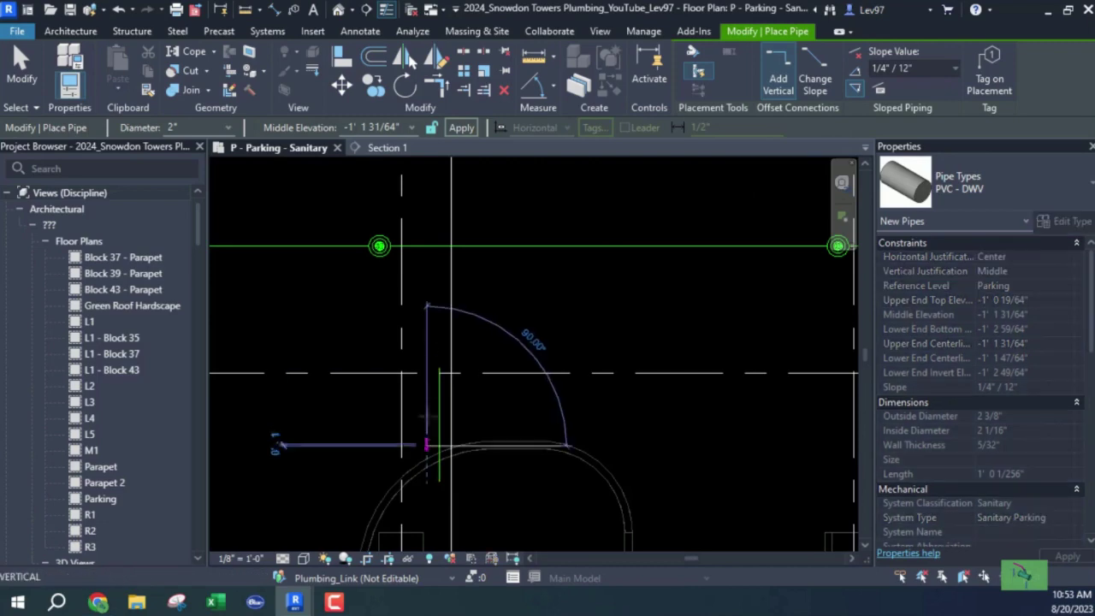
left_click(426, 275)
key("Escape")
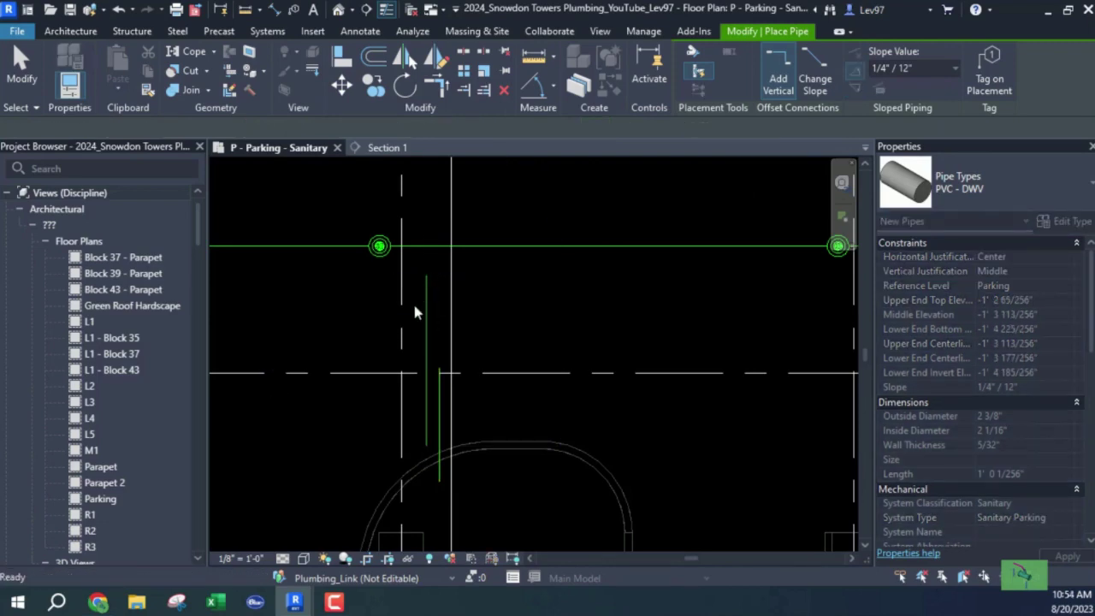
key("Escape")
Delete the older 1/8" / 12" pipe and nudge the new 1/4" / 12" pipe sideways onto its line.
left_click(440, 432)
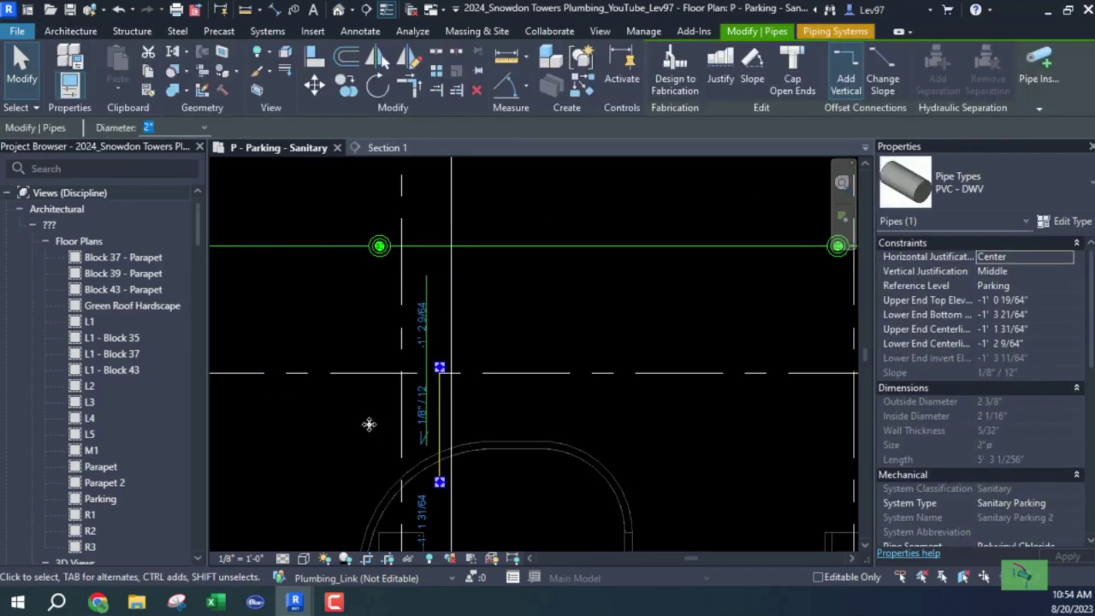
key("Escape")
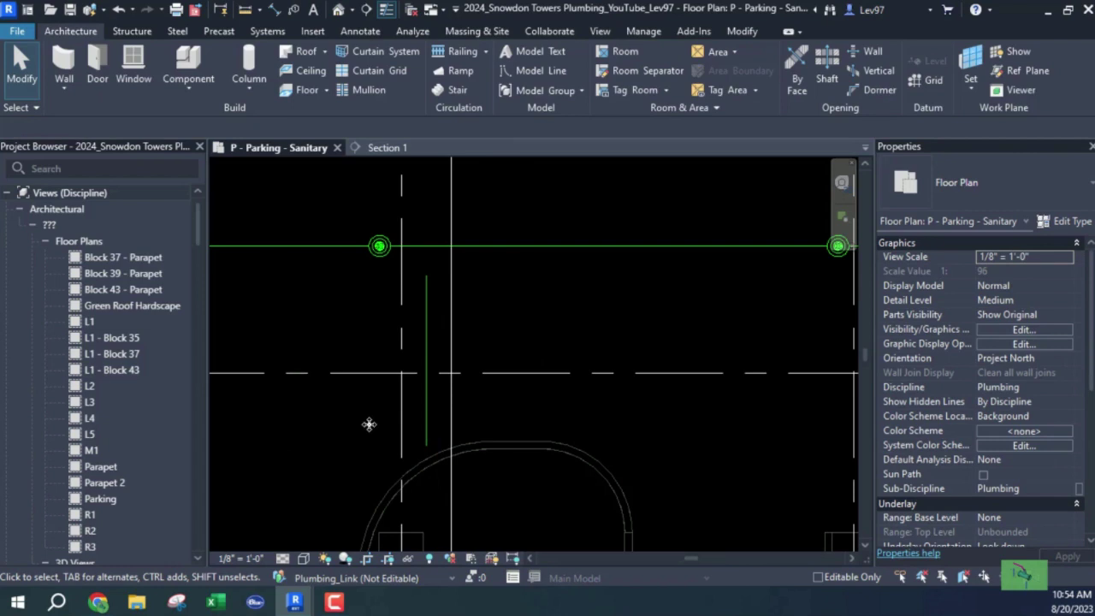
left_click(428, 349)
key("Right")
key("Right")
key("Right")
key("Right")
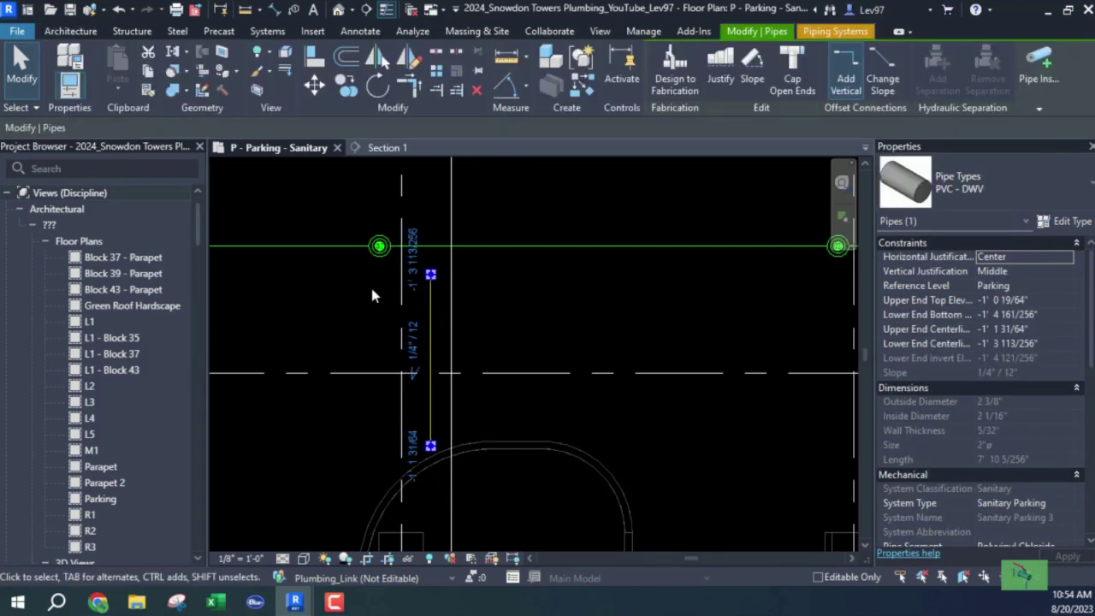
key("Right")
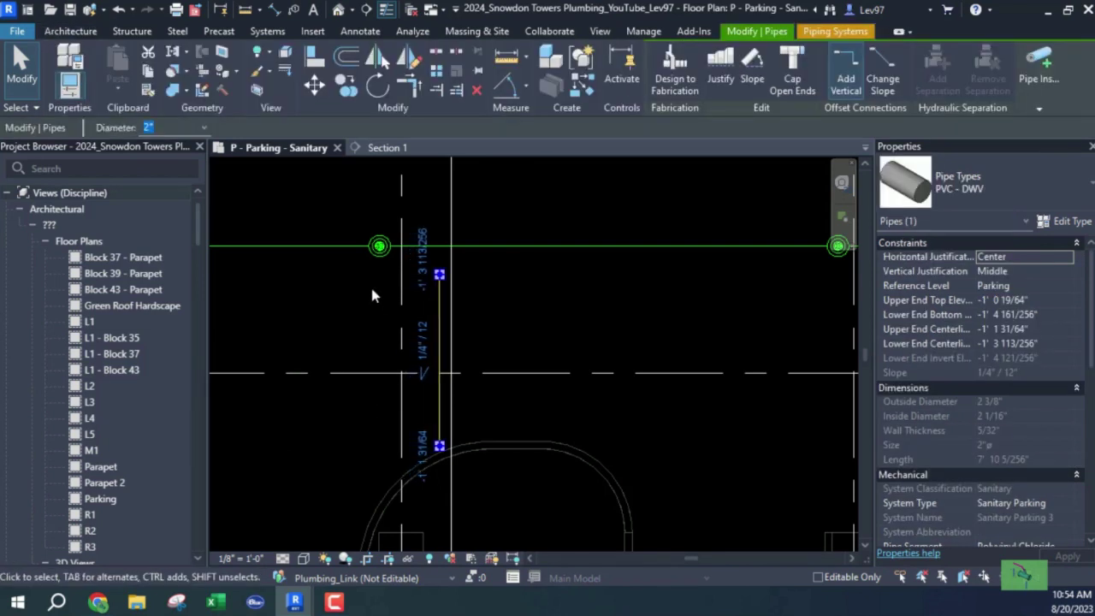
In Section 1, extend the pipe's upper end with an upward 1/4" / 12" slope and add a vertical riser to about 3' 6 1/2" elevation.
left_click(386, 147)
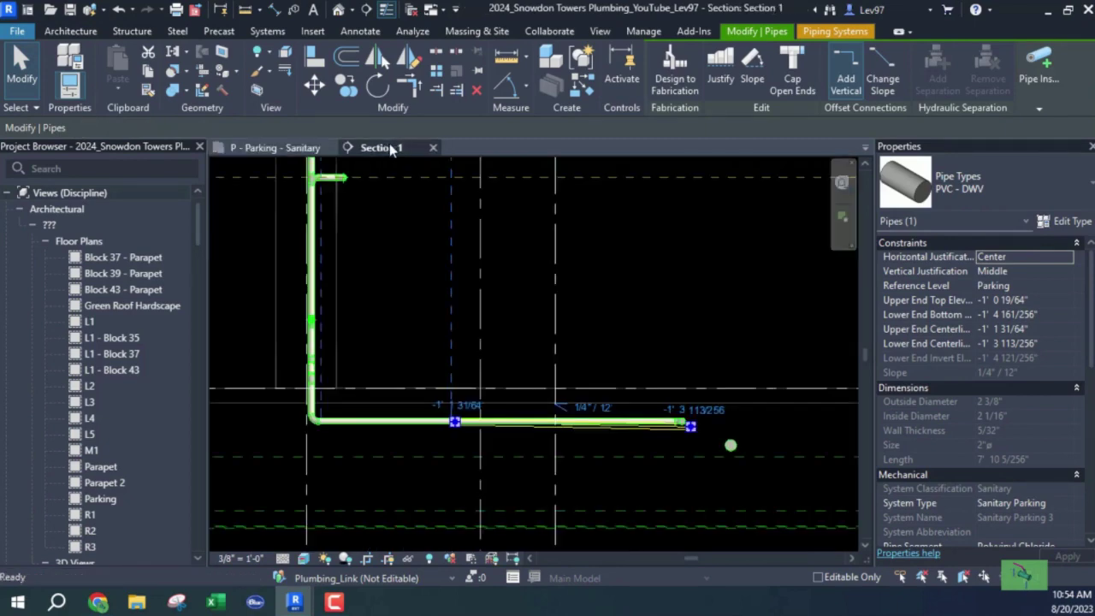
right_click(458, 432)
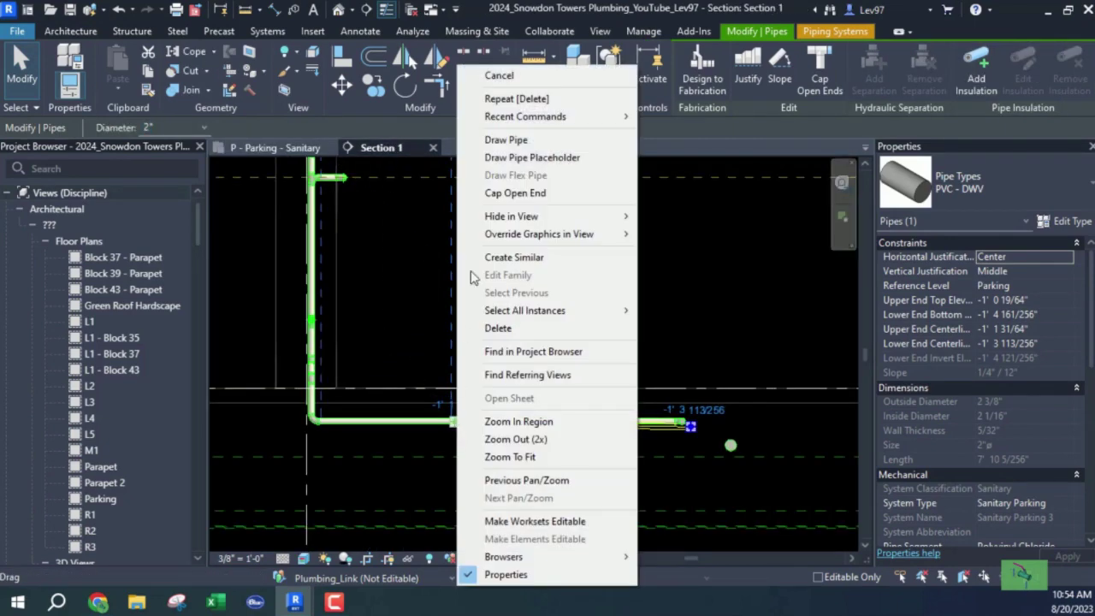
left_click(482, 140)
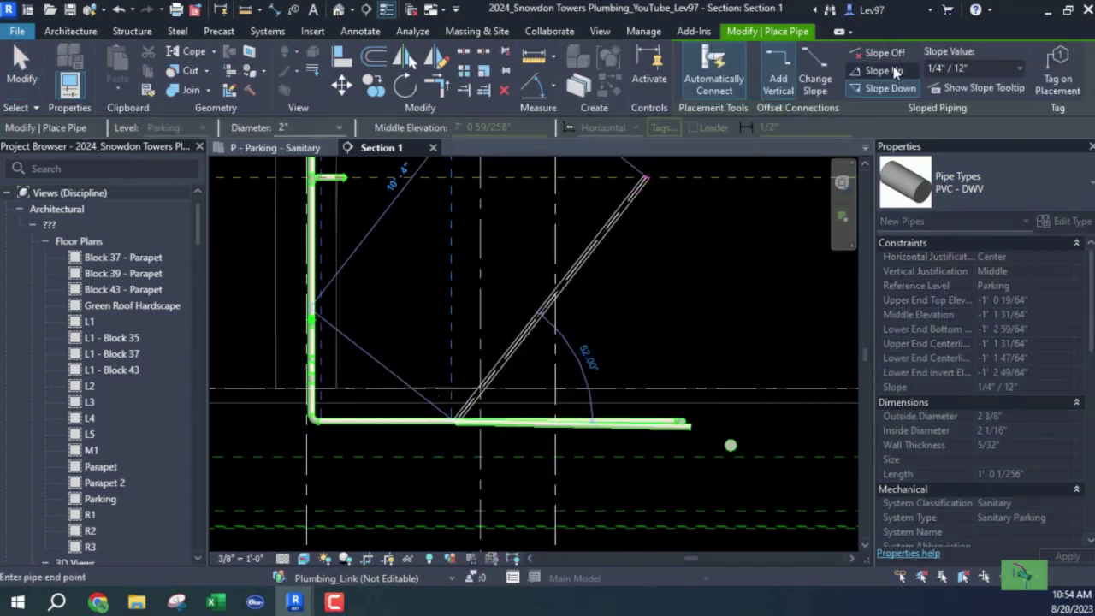
left_click(886, 71)
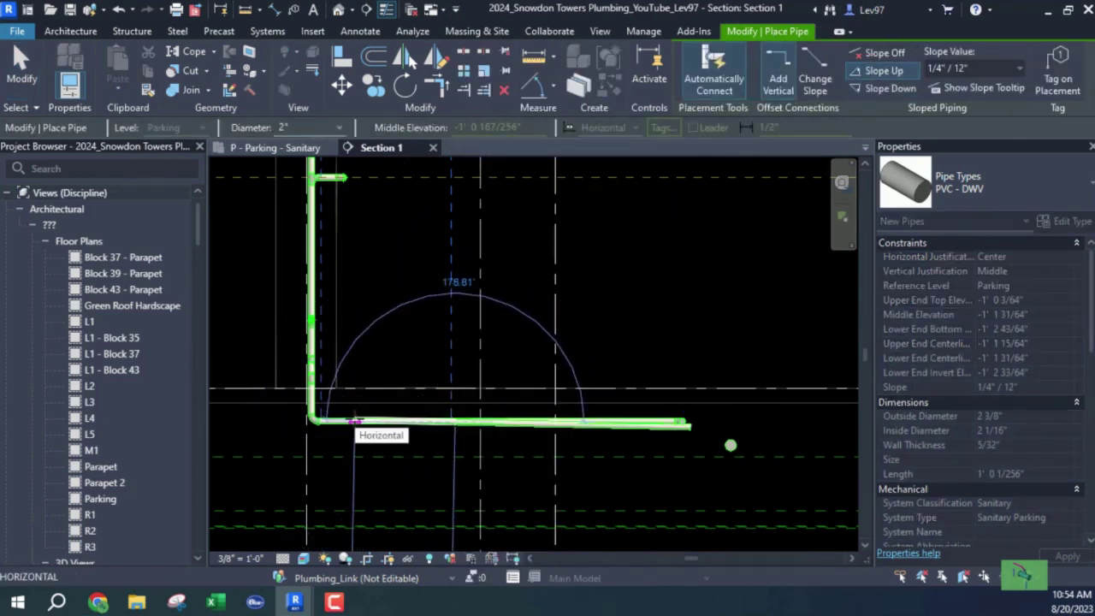
left_click(354, 421)
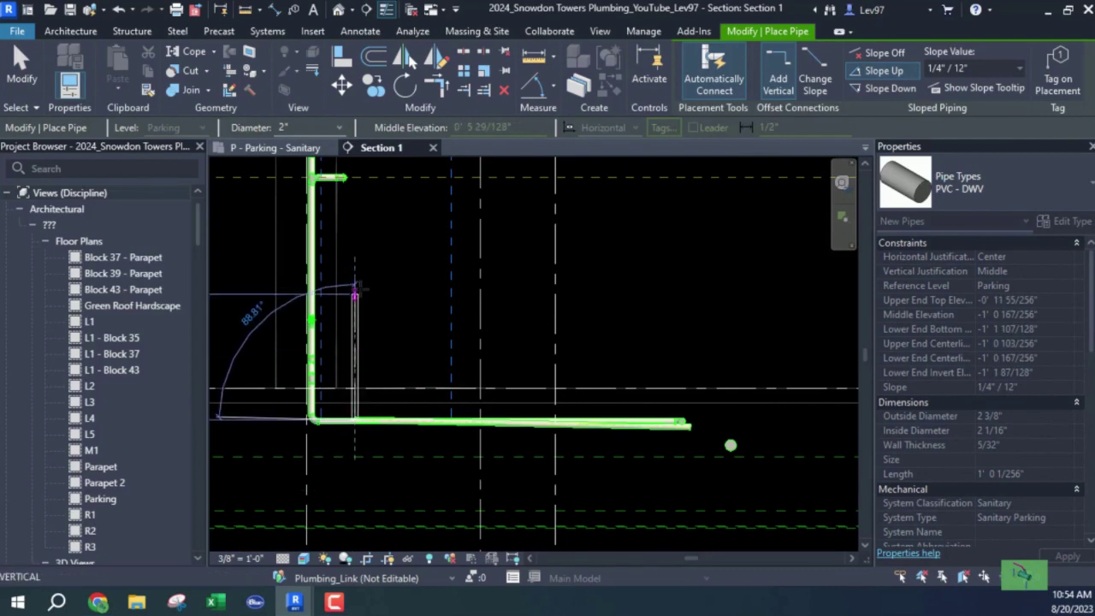
left_click(354, 282)
key("Escape")
key("Escape")
Nudge the new vertical riser sideways onto the linked vertical pipe in Section 1.
middle_click_drag(376, 342, 443, 329)
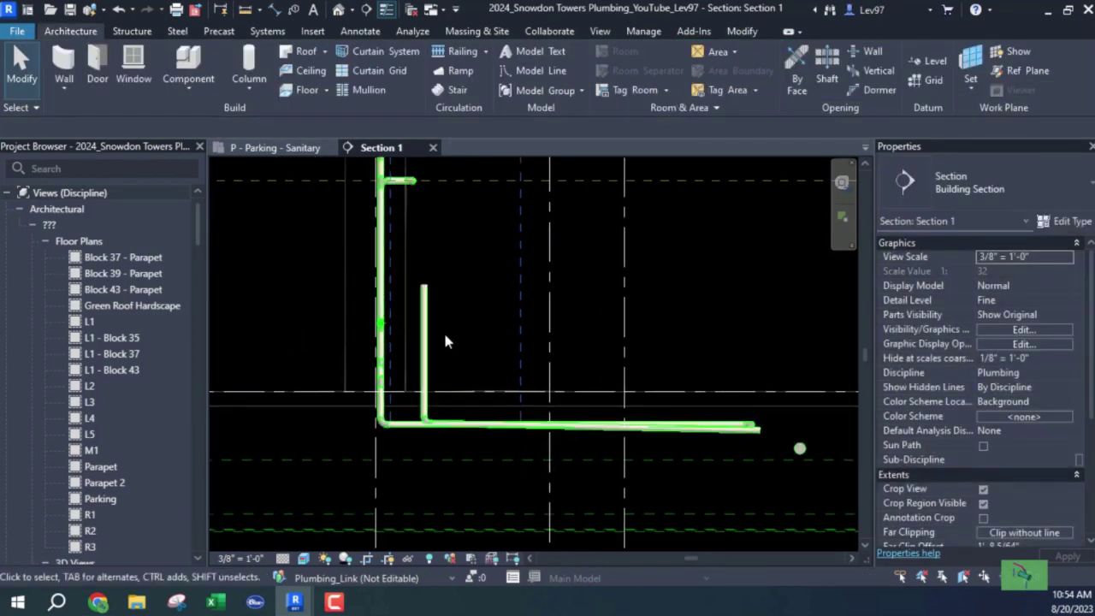
left_click(424, 339)
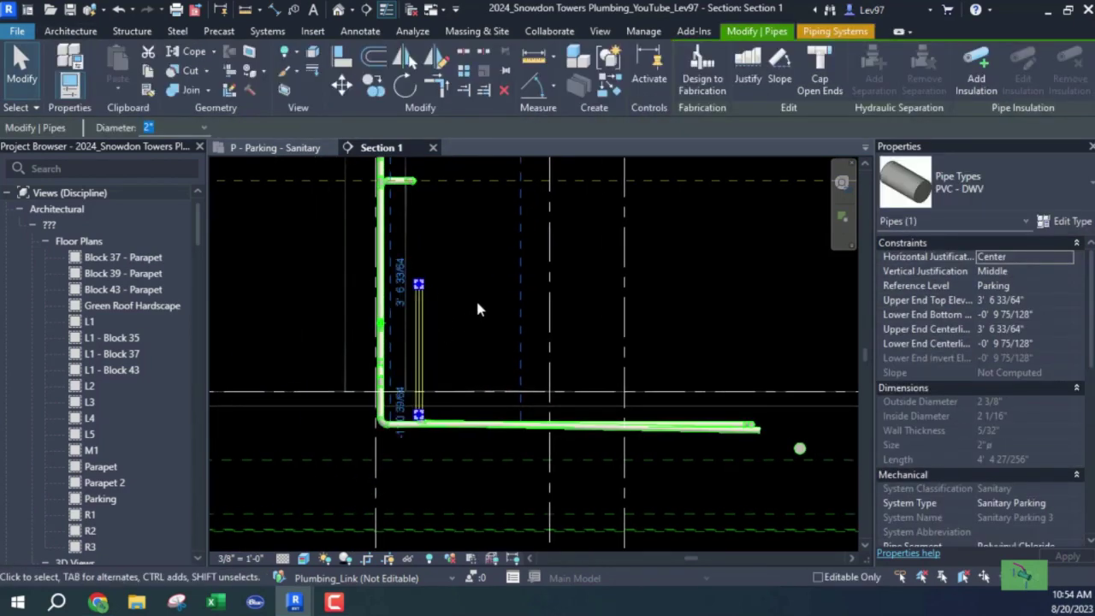
key("Left")
key("Left")
key("Left")
key("Left")
key("Left")
key("Left")
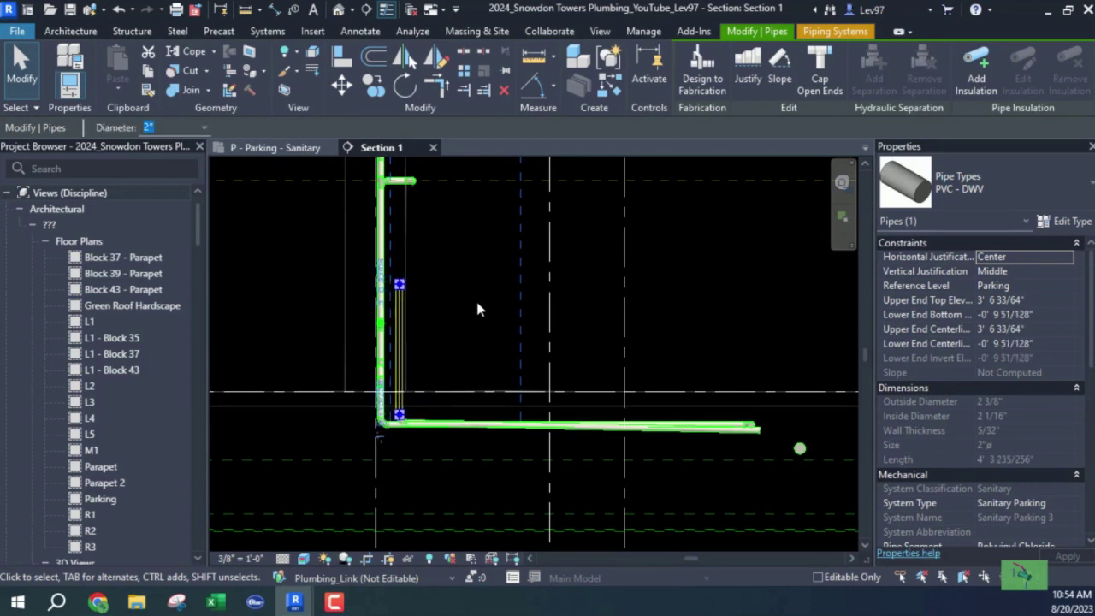
key("Left")
key("Left")
key("Left")
key("Left")
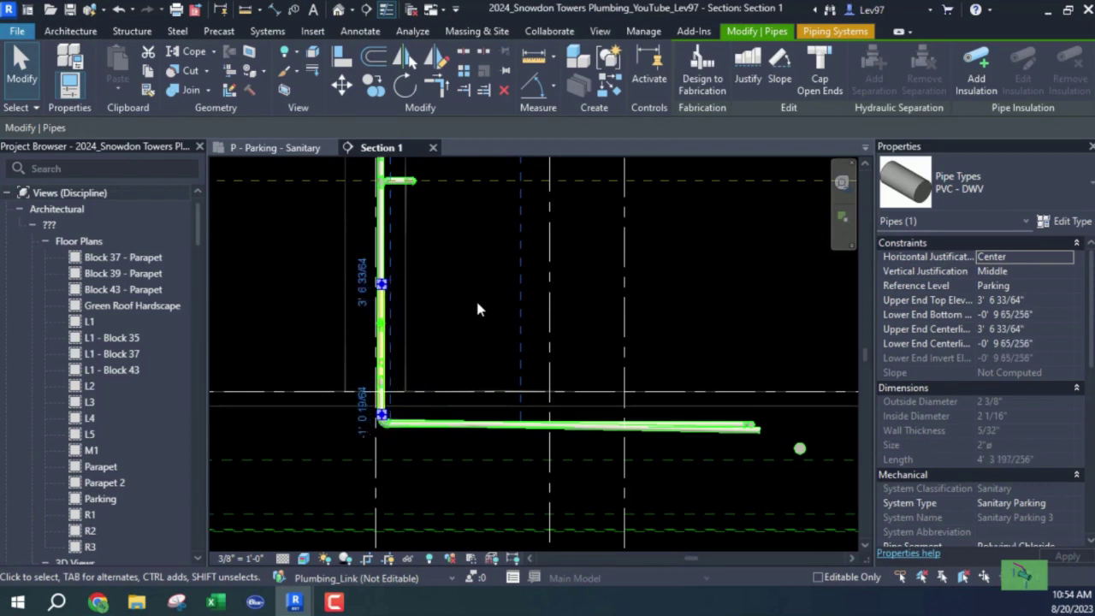
key("Escape")
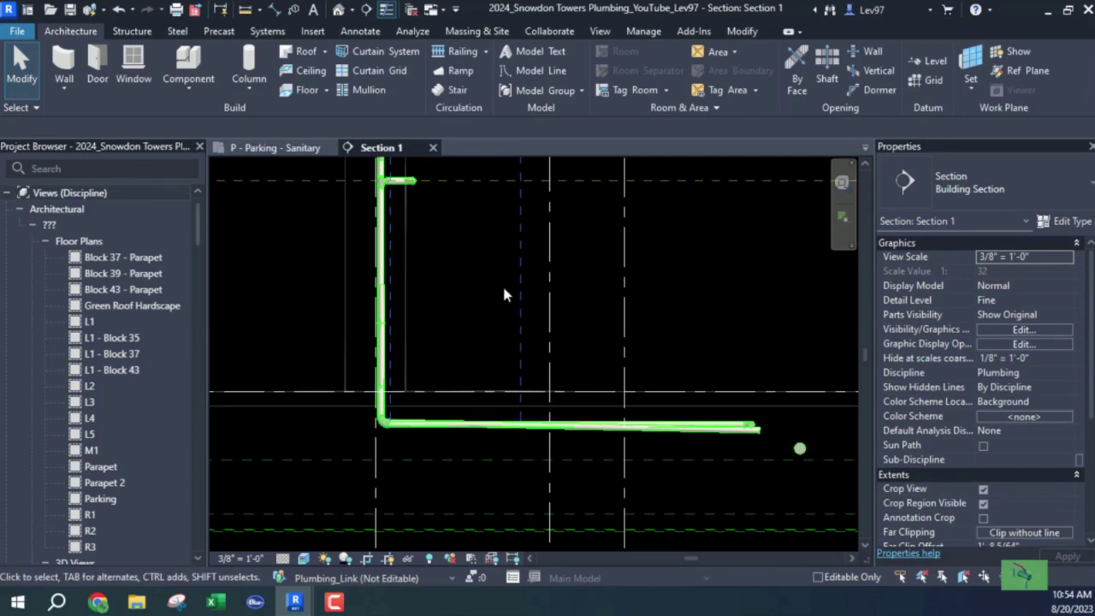
Hide the Snowdon Towers Sample Plumbing.rvt link in Section 1.
key("g")
left_click(722, 109)
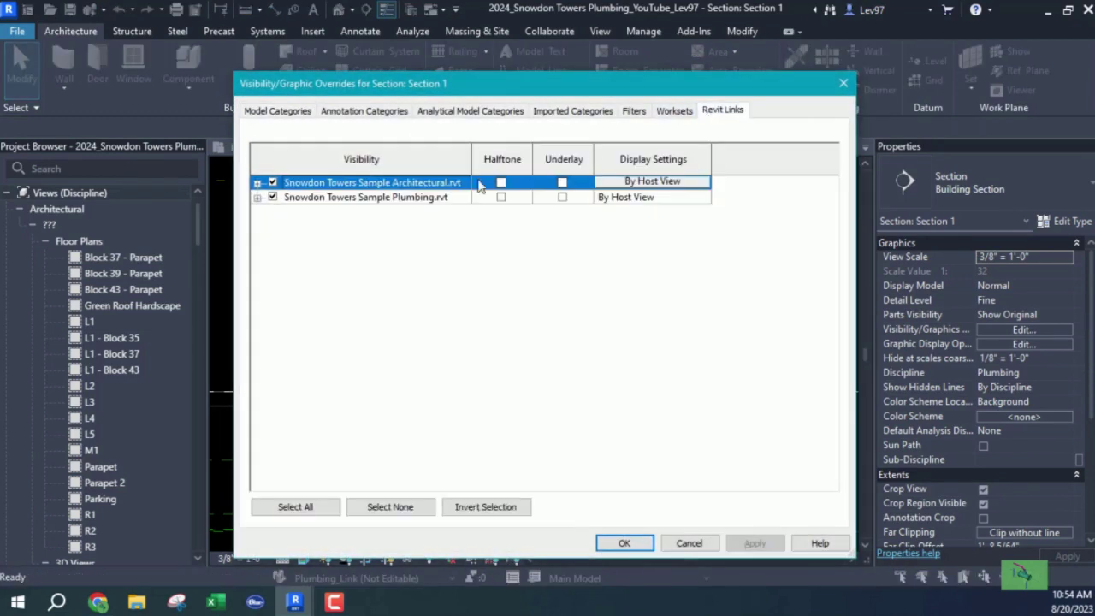
left_click(272, 197)
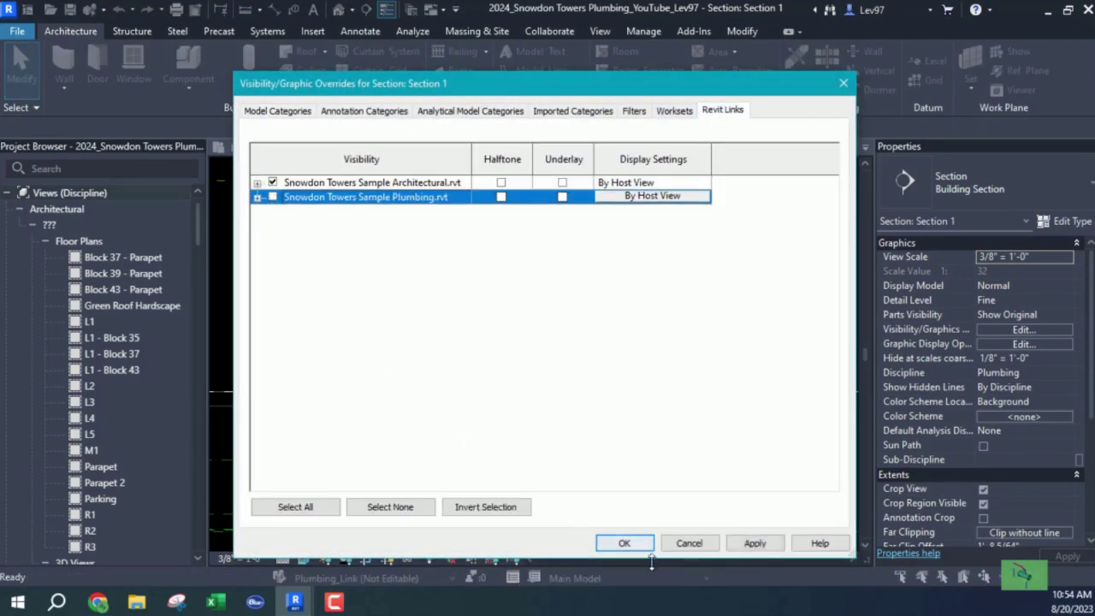
left_click(624, 543)
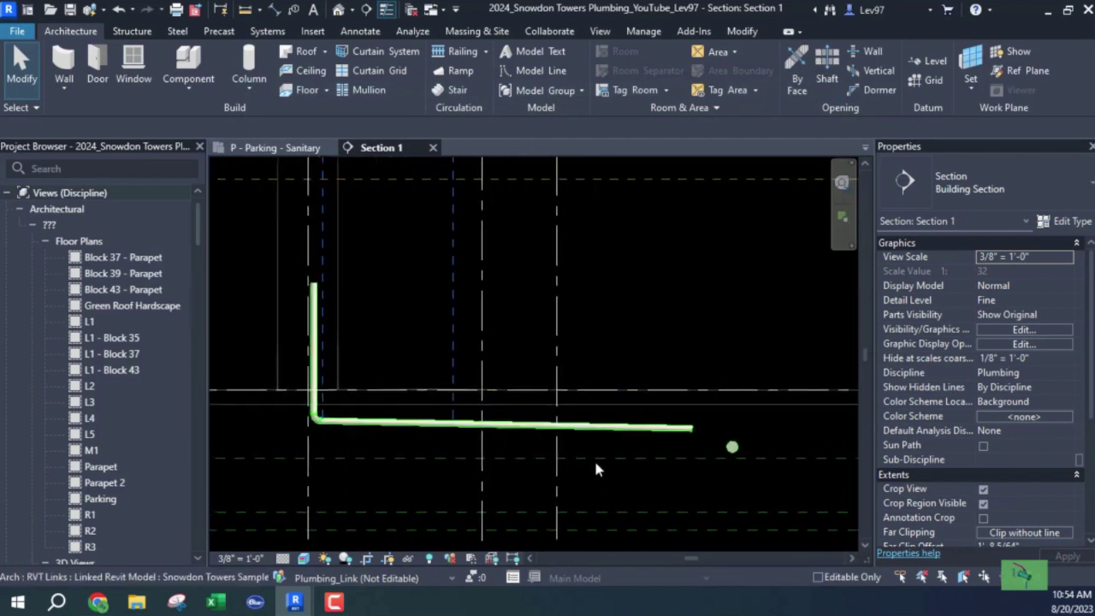
Examine the sloped branch, its elbow and its open lower end relative to the main pipe, in Section 1 and in the plan.
scroll(699, 469, "up", 2)
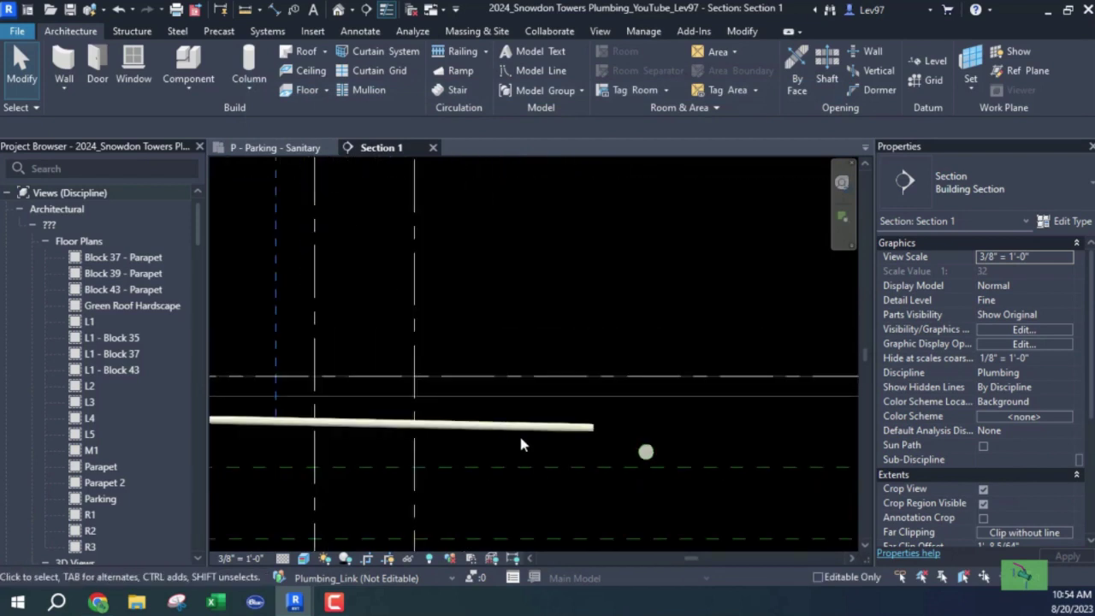
middle_click_drag(518, 433, 780, 466)
scroll(465, 405, "up", 1)
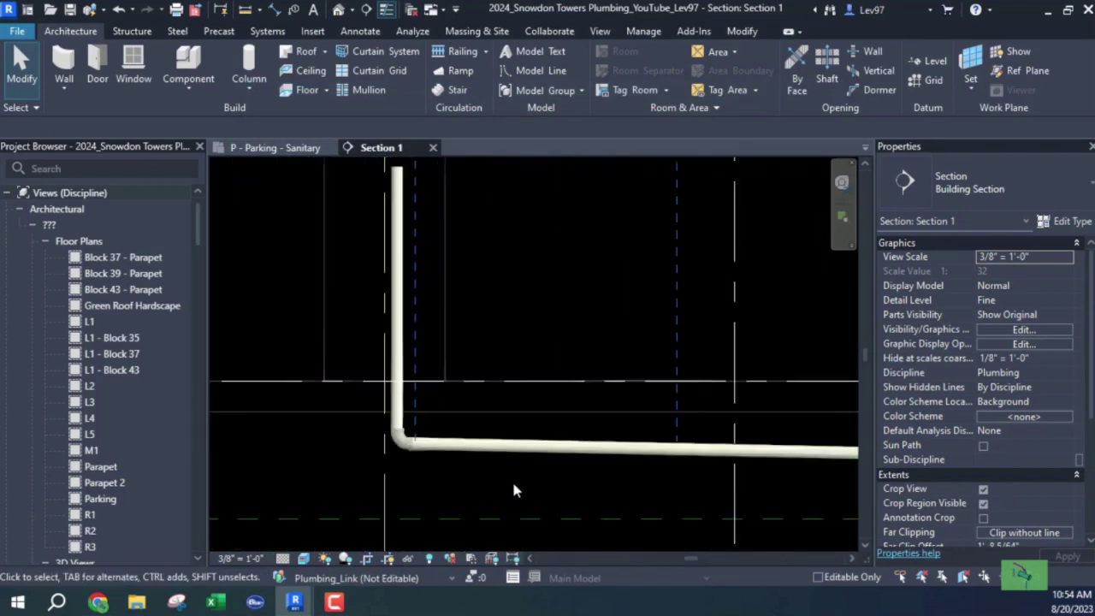
middle_click_drag(512, 478, 353, 428)
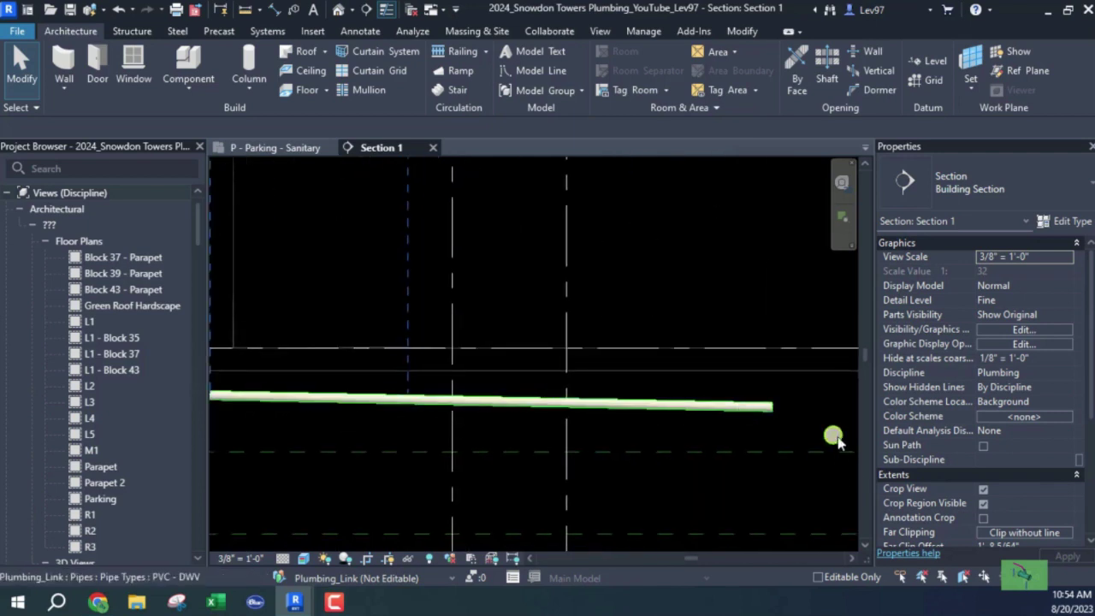
middle_click_drag(681, 432, 581, 443)
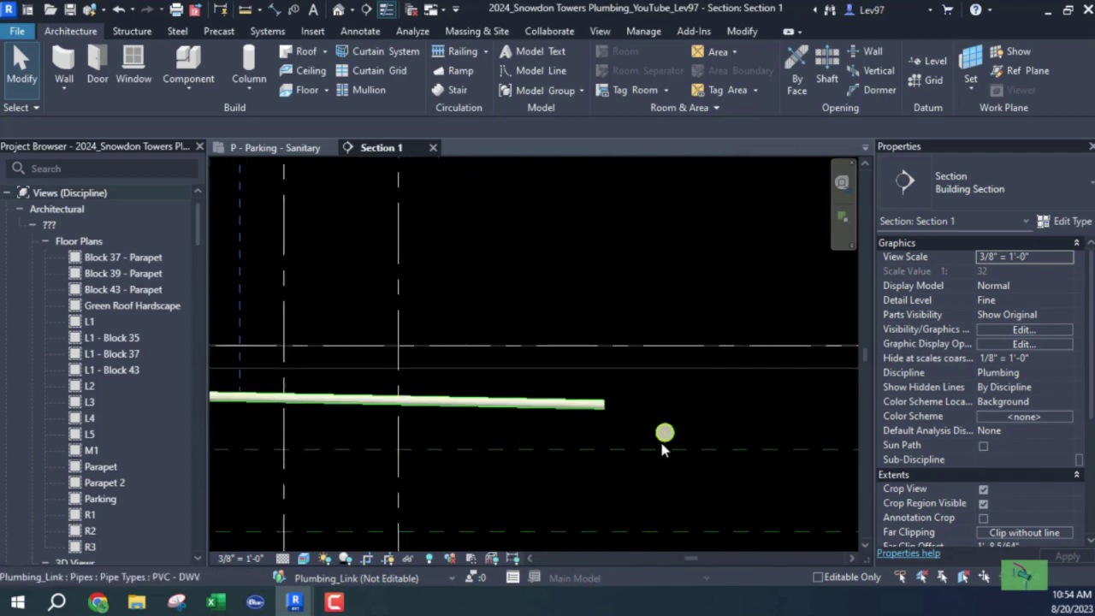
left_click(295, 150)
scroll(475, 347, "down", 3)
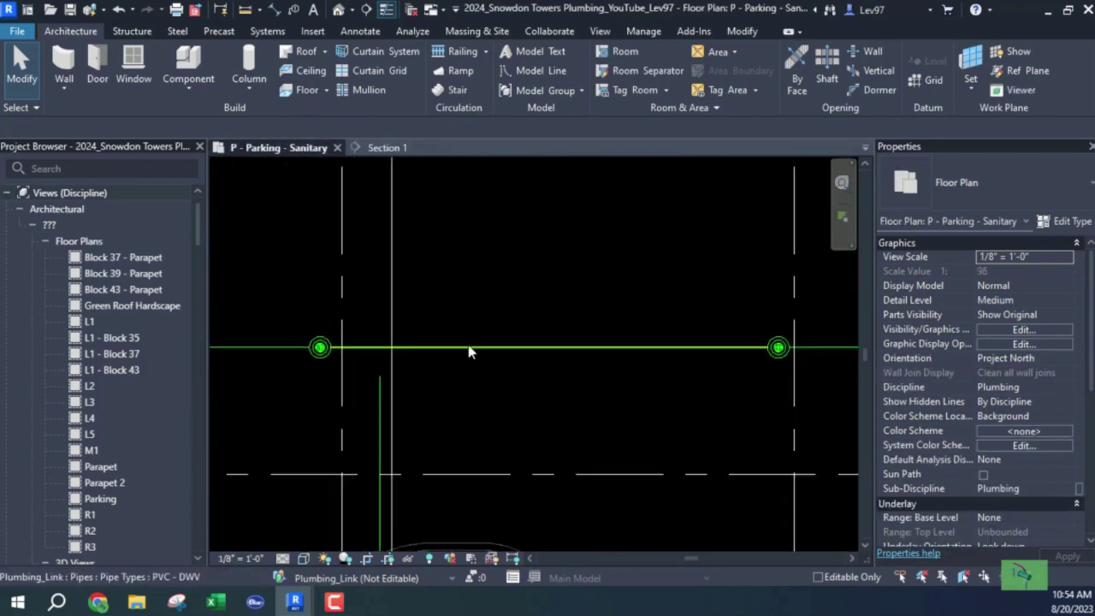
left_click(386, 149)
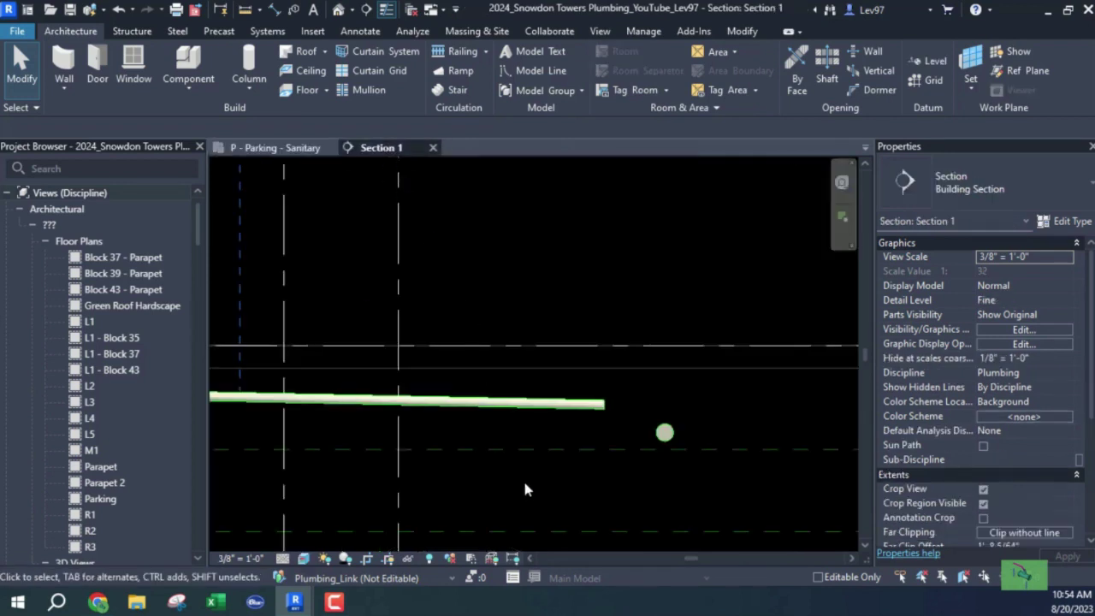
Nudge the 2" sloped branch pipe down in Section 1 until its lower end is roughly level with the main pipe.
middle_click_drag(610, 453, 704, 337)
scroll(645, 354, "down", 2)
middle_click_drag(645, 354, 570, 364)
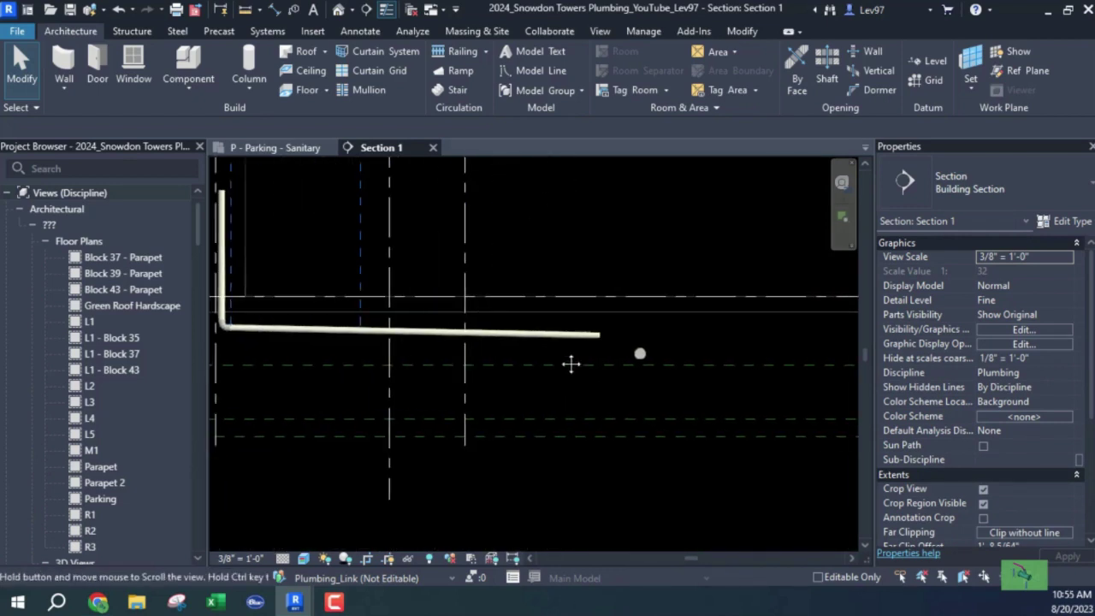
scroll(622, 368, "down", 1)
scroll(622, 368, "up", 2)
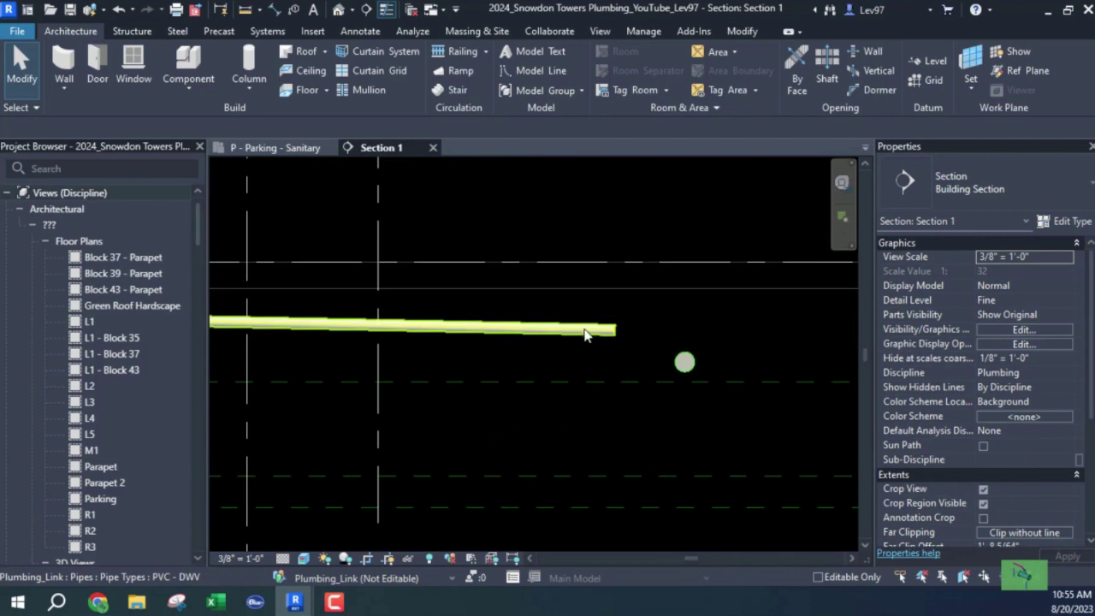
left_click(588, 334)
key("Down")
key("Down")
key("Down")
key("Down")
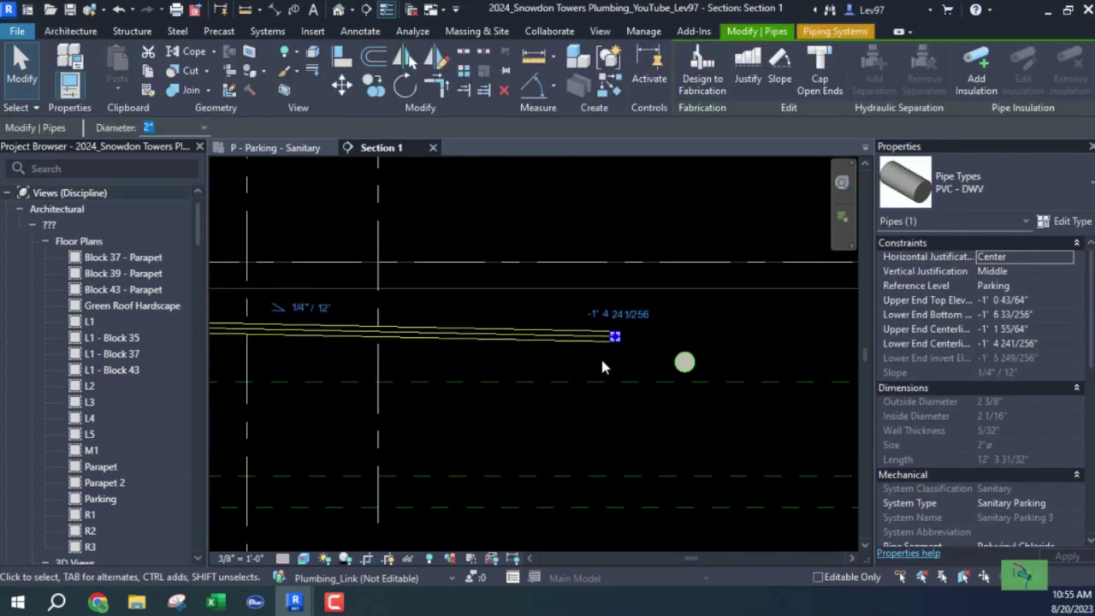
key("Down")
key("Down")
key("Down")
key("Down")
key("Down")
key("Down")
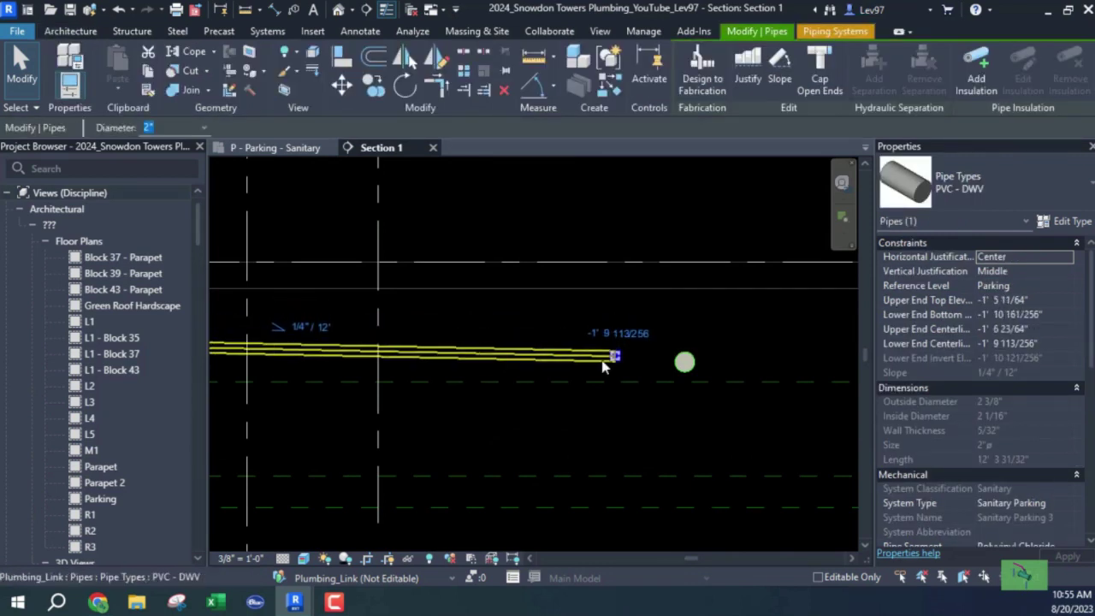
left_click(683, 322)
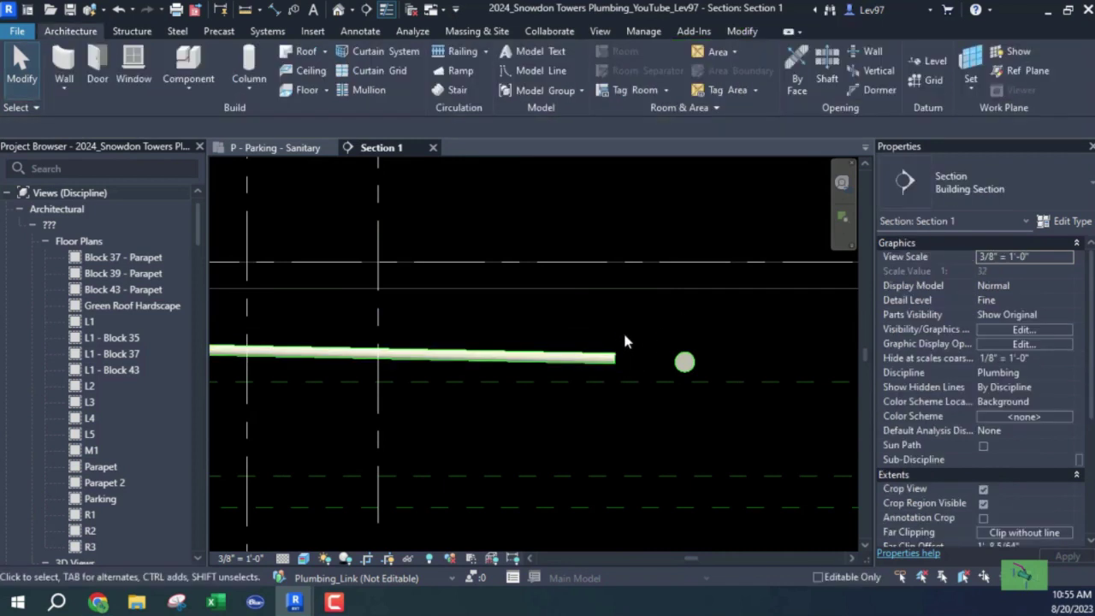
Compare the branch's open end with the main in plan and section, and set Section 1's visual style to Hidden Line.
scroll(625, 341, "up", 3)
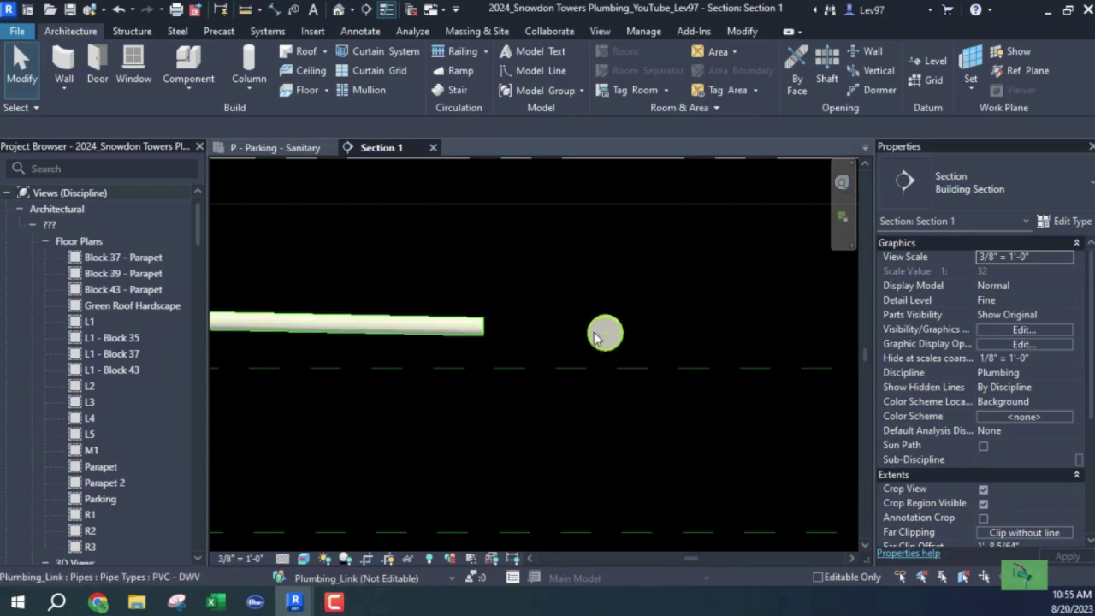
middle_click_drag(589, 356, 613, 365)
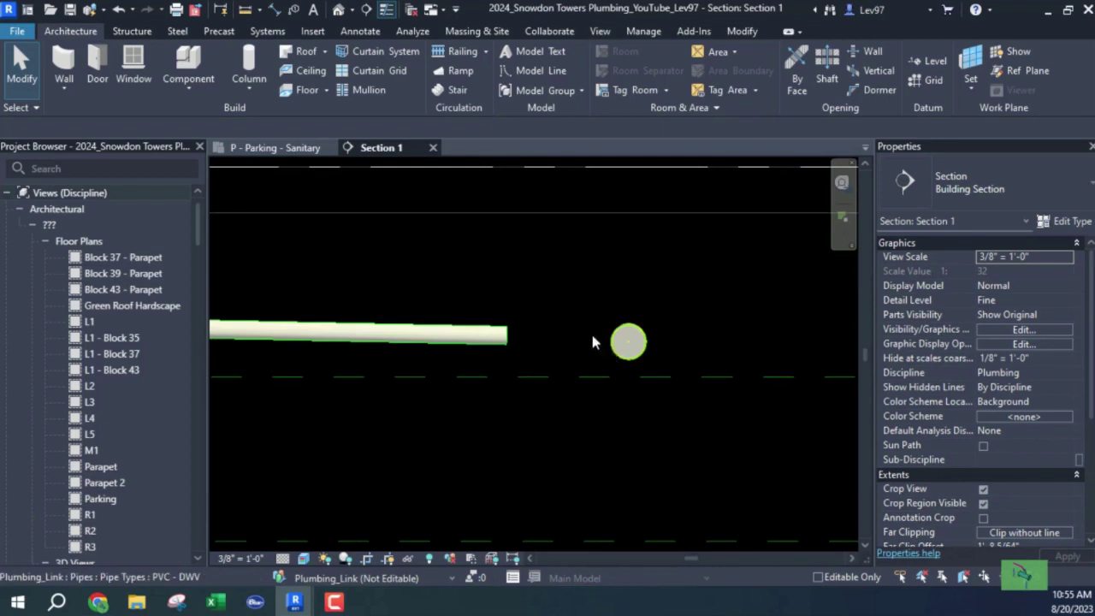
left_click(294, 147)
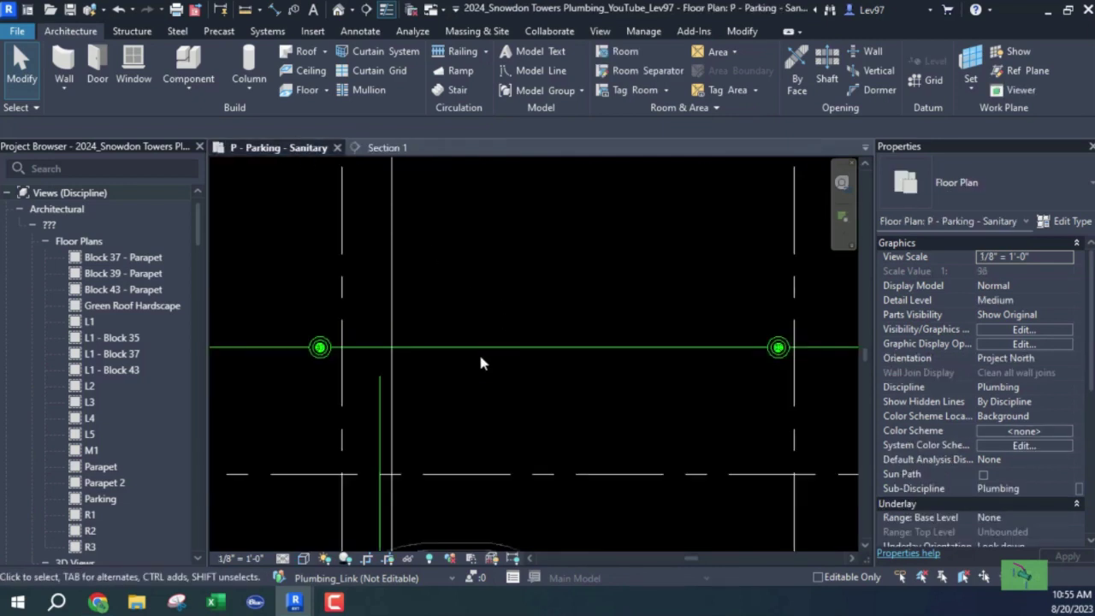
scroll(357, 372, "up", 3)
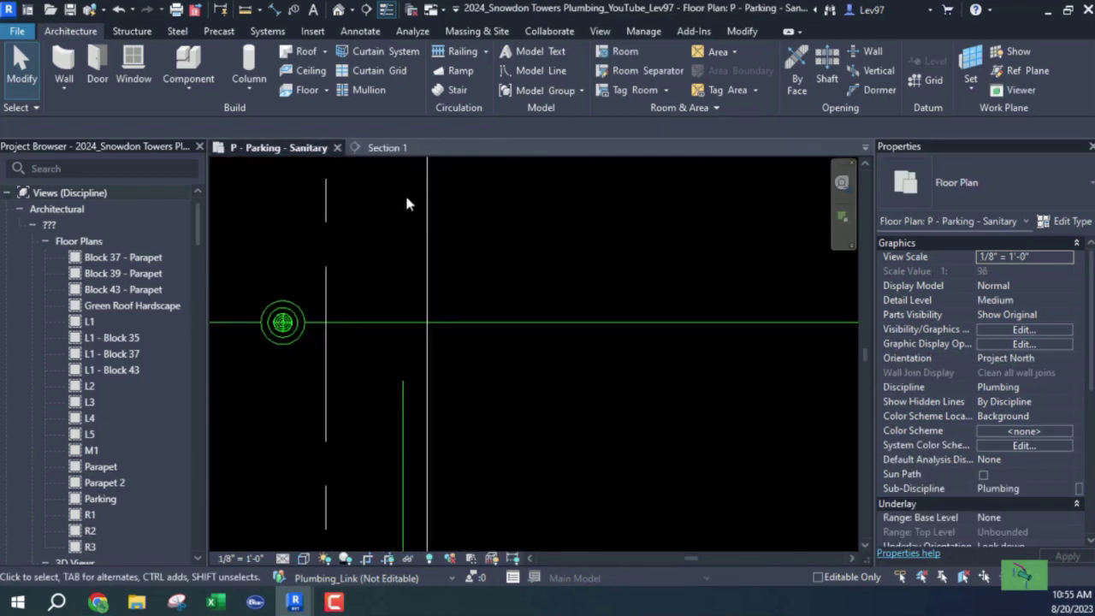
left_click(389, 147)
middle_click_drag(556, 404, 516, 423)
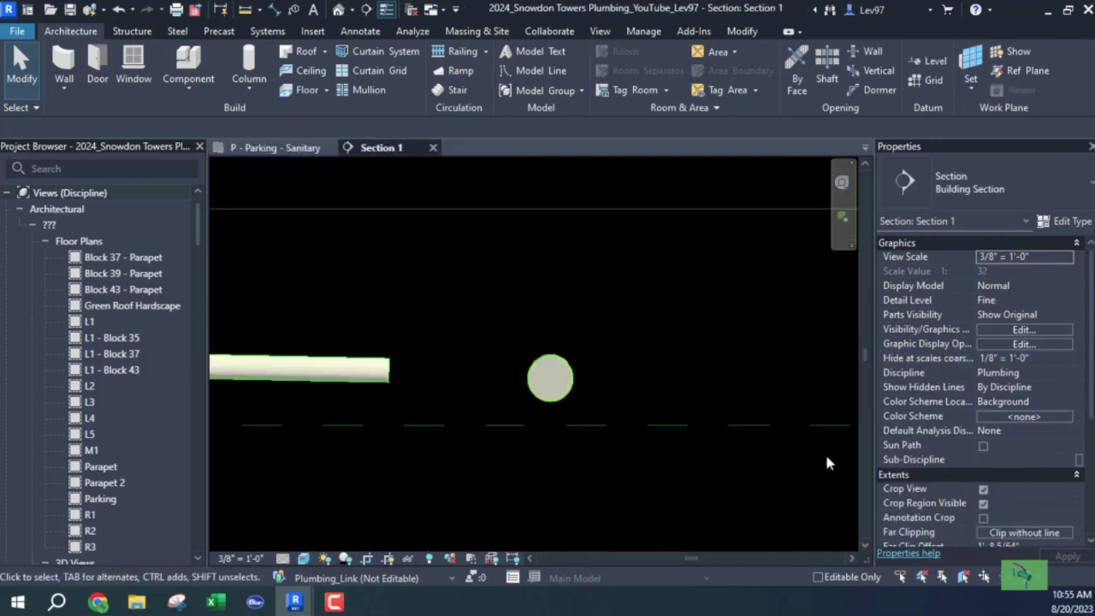
left_click(302, 559)
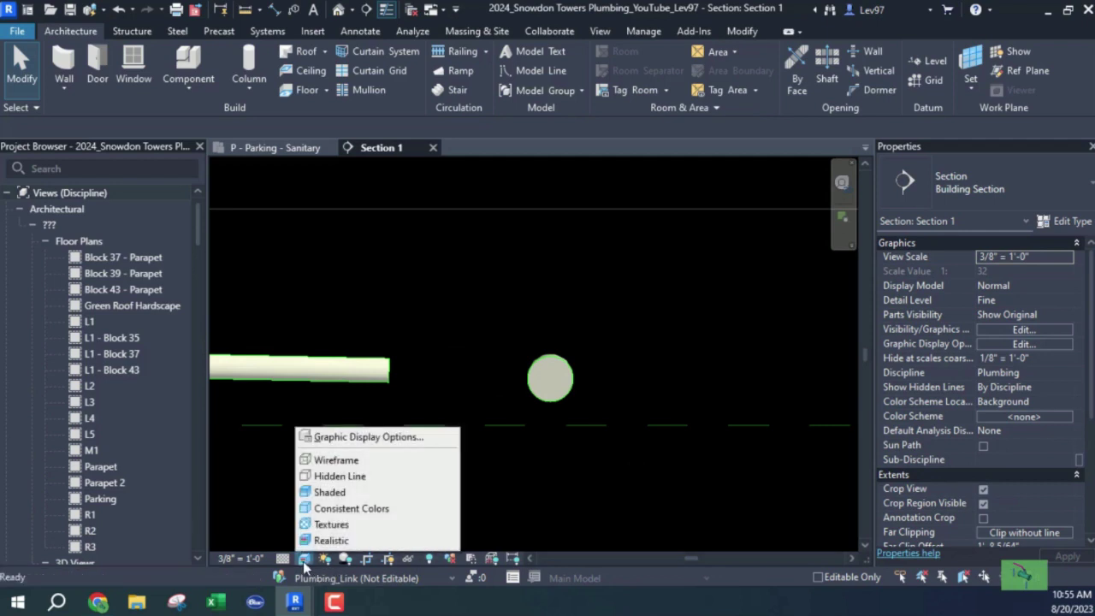
left_click(339, 477)
scroll(434, 367, "up", 2)
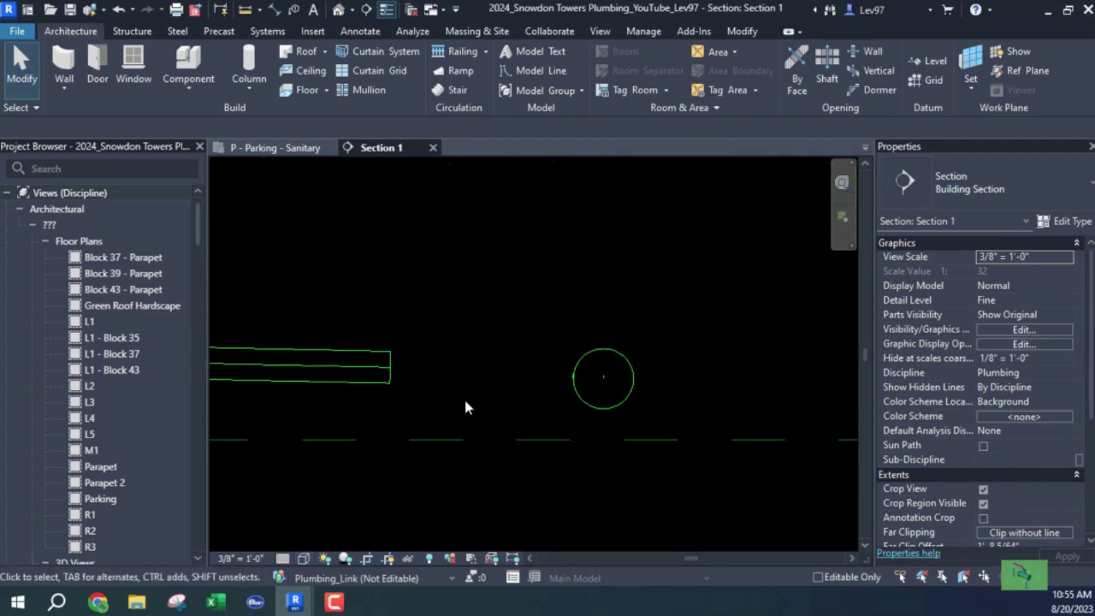
Draw detail lines from the main pipe's centre in Section 1: about 3" toward the branch, about 5" up, back over the centre and partway down.
key("d")
key("l")
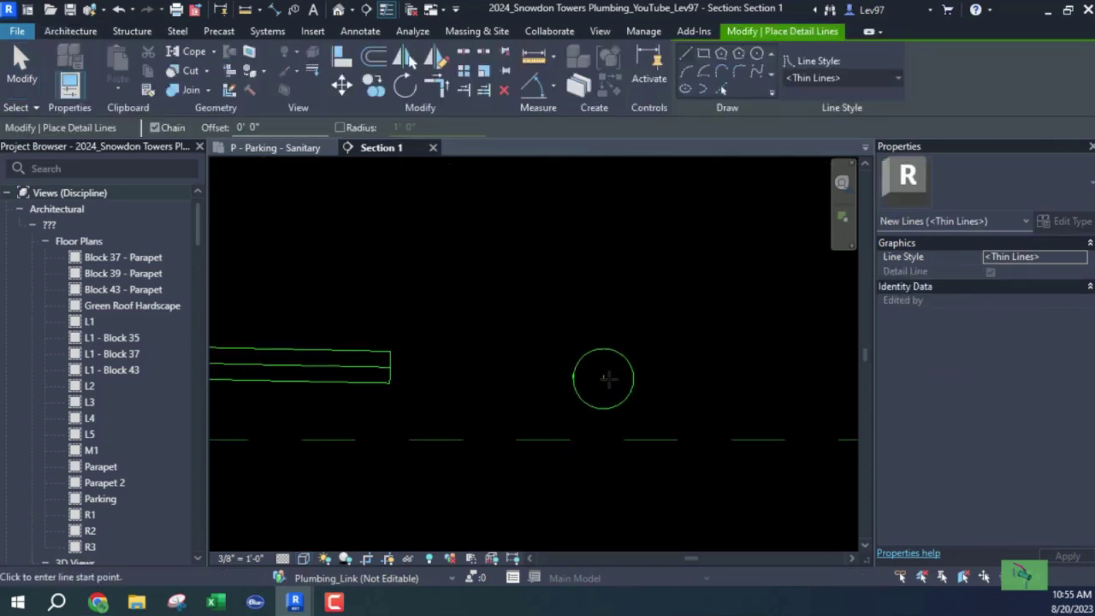
scroll(603, 375, "up", 4)
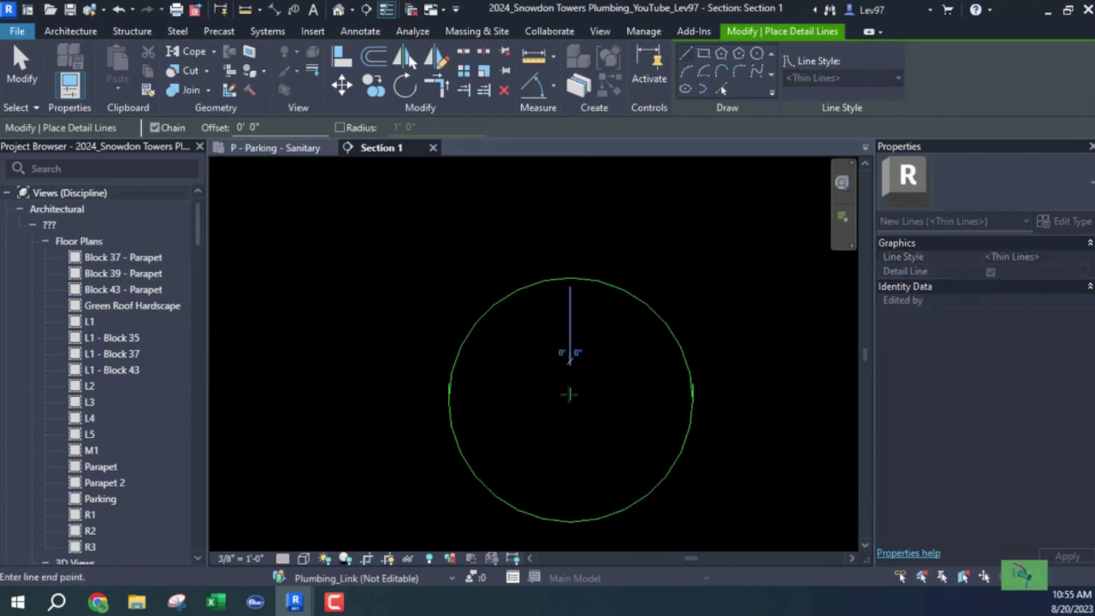
left_click(393, 394)
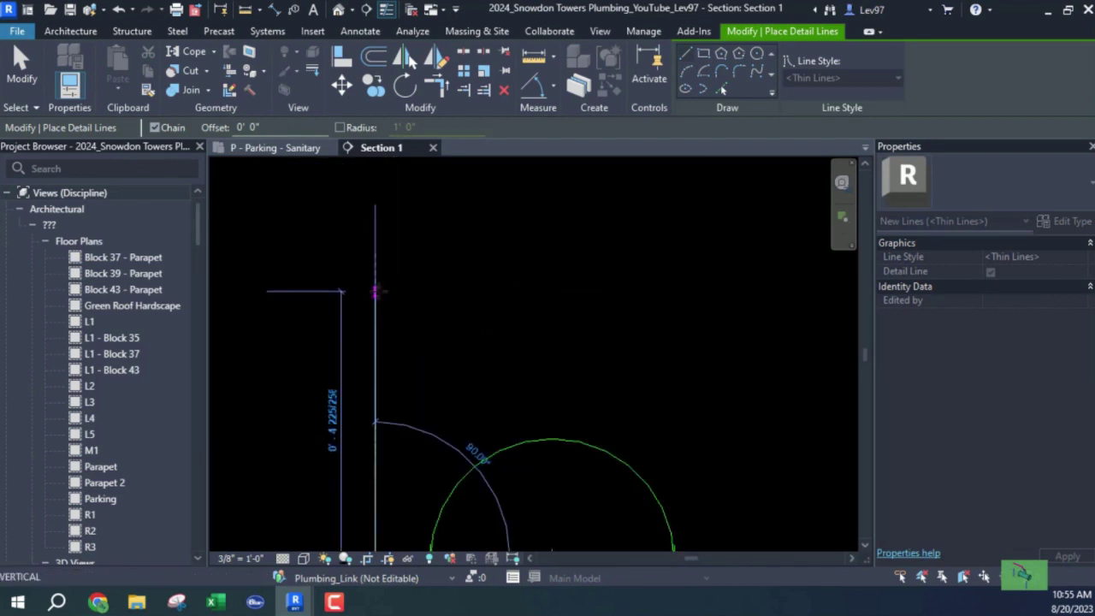
left_click(376, 289)
scroll(378, 289, "down", 2)
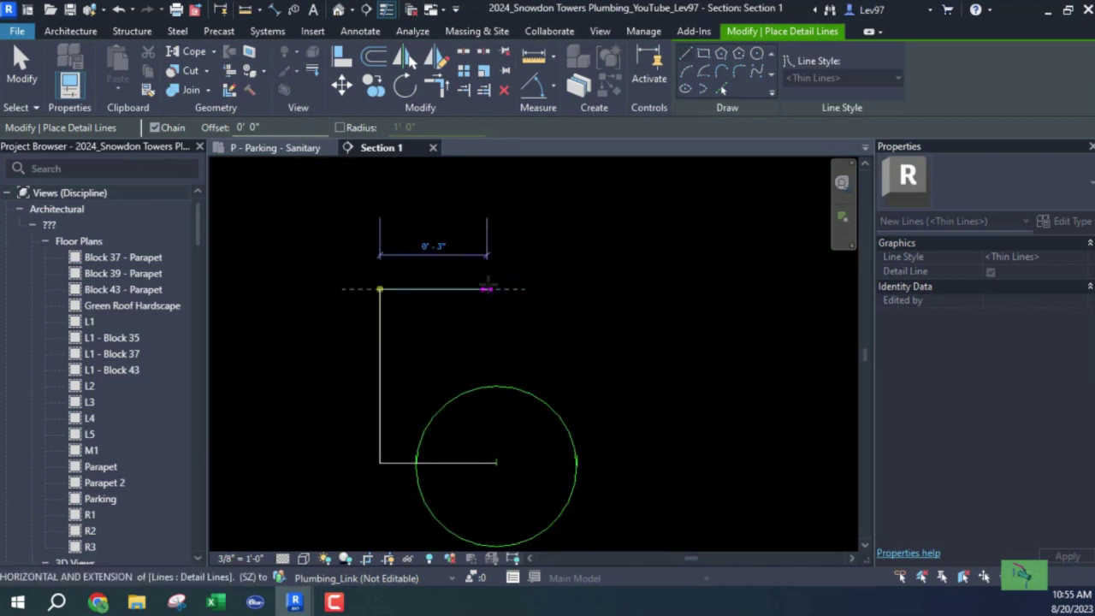
left_click(496, 289)
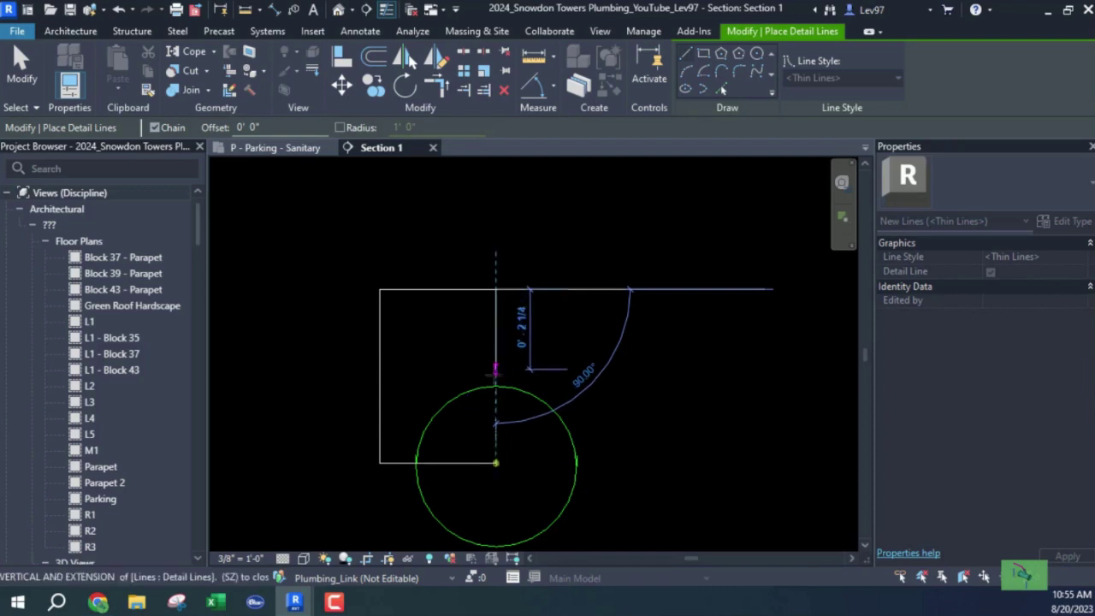
key("Escape")
key("Escape")
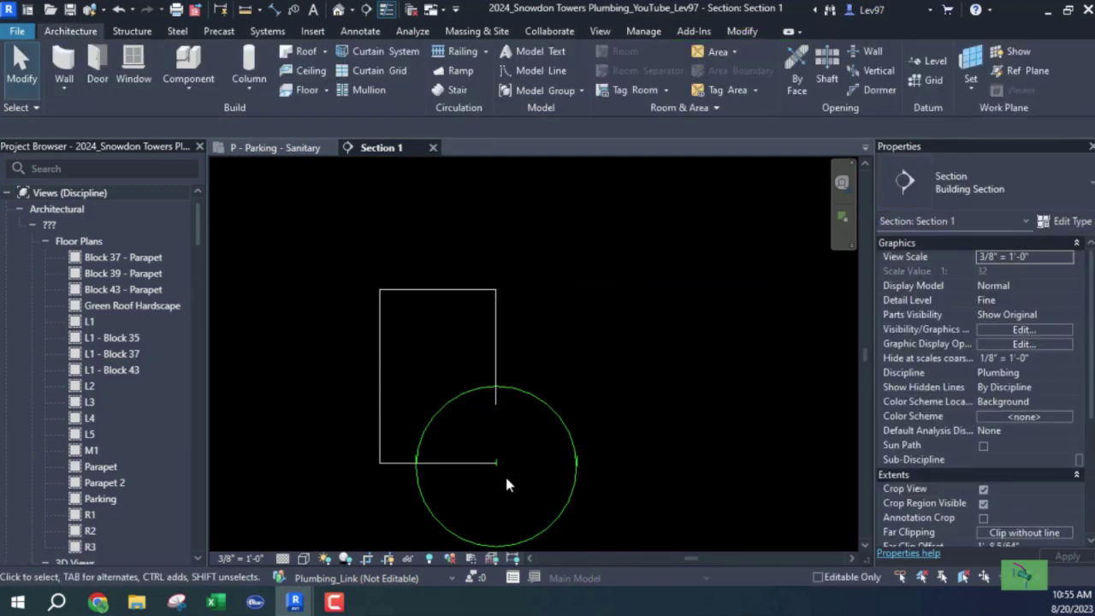
Extend the sloped branch pipe to the vertical detail line above the main pipe's centre with Trim/Extend Single Element.
middle_click_drag(507, 484, 667, 334)
scroll(418, 378, "down", 3)
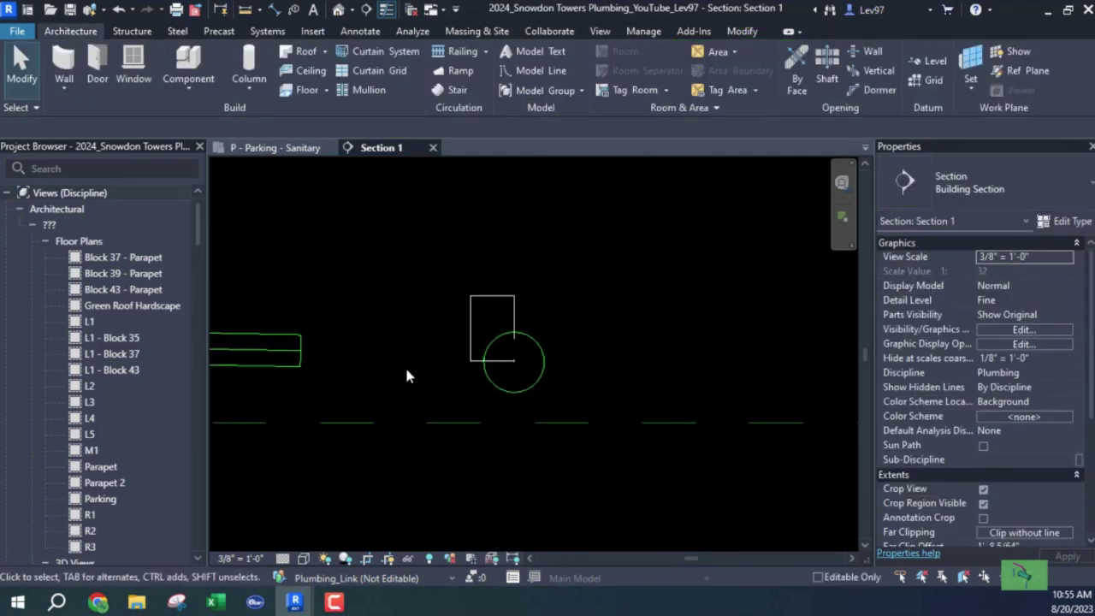
middle_click_drag(338, 401, 427, 403)
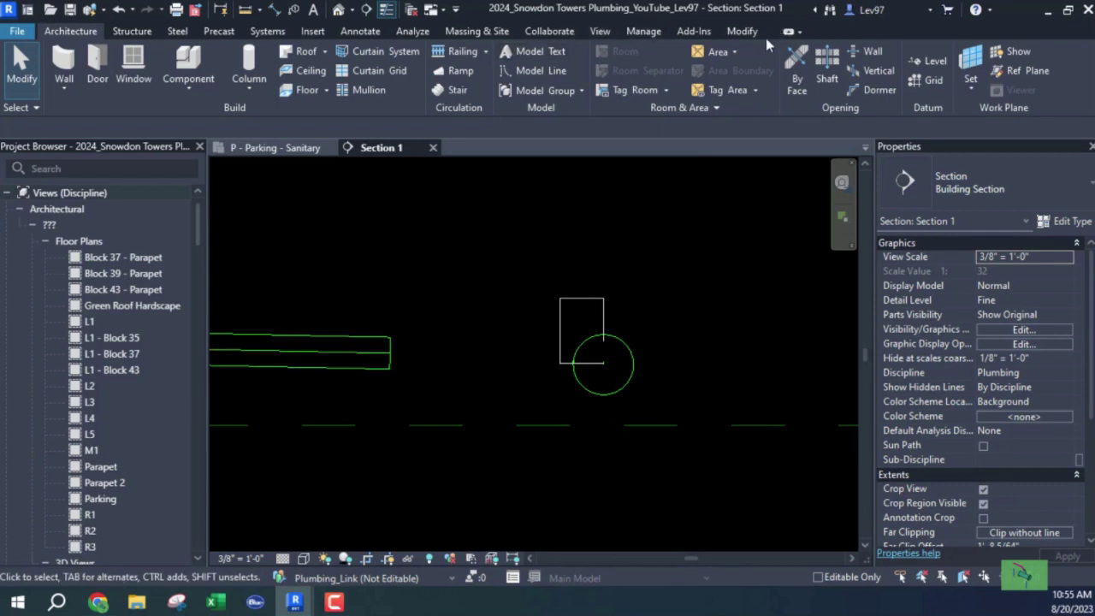
left_click(741, 31)
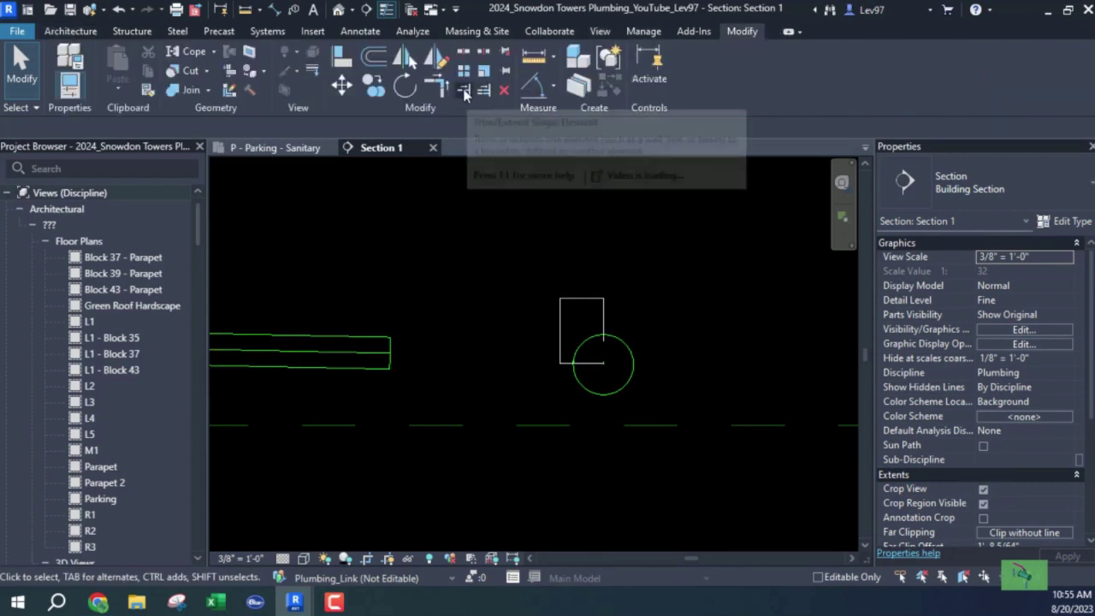
left_click(463, 91)
left_click(603, 327)
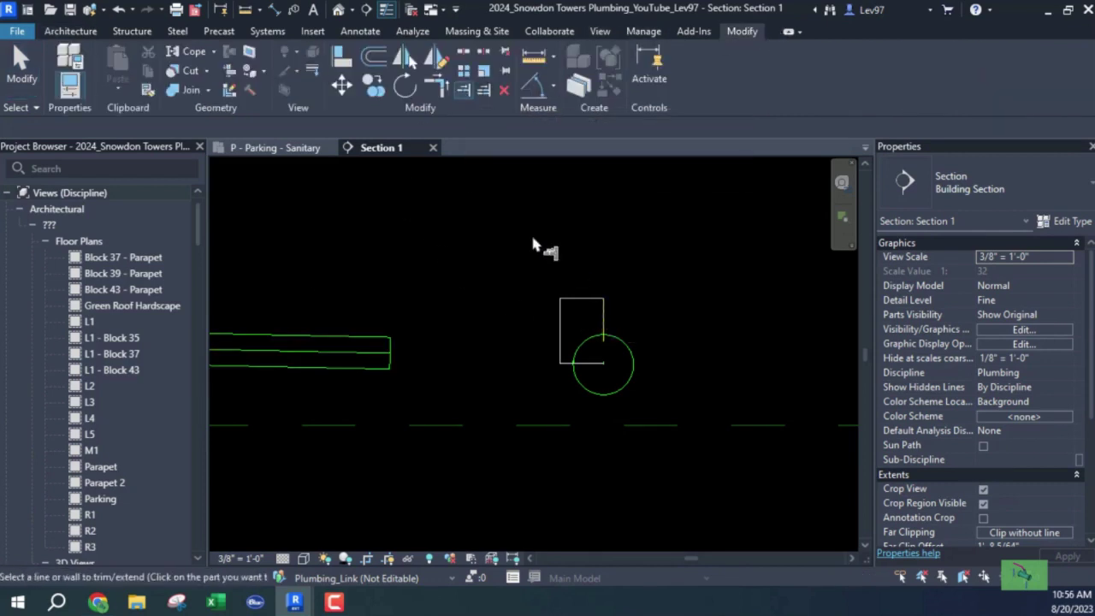
left_click(336, 361)
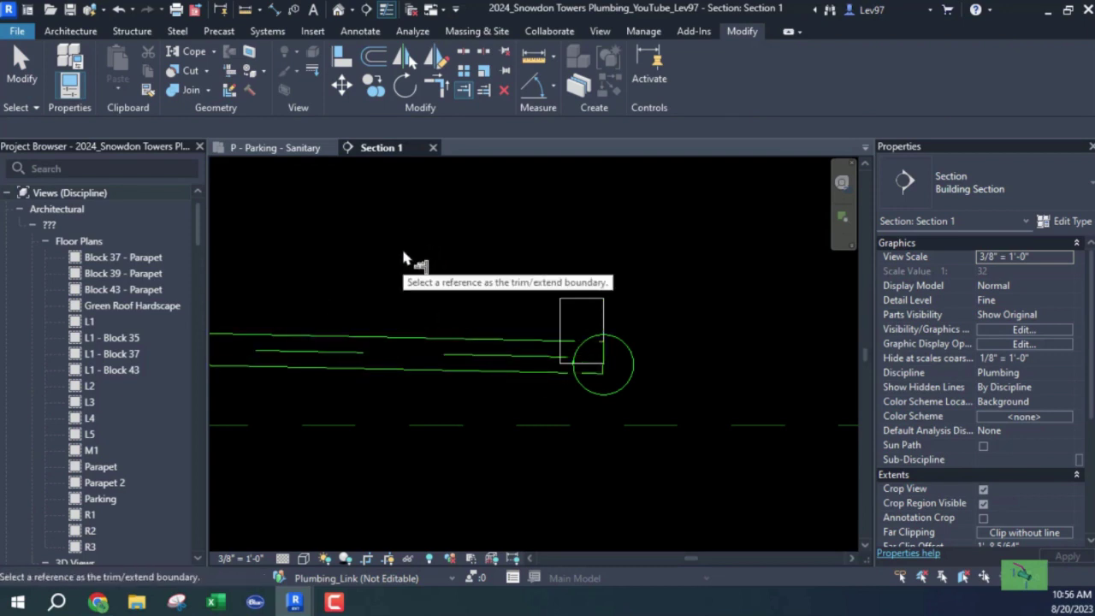
key("Escape")
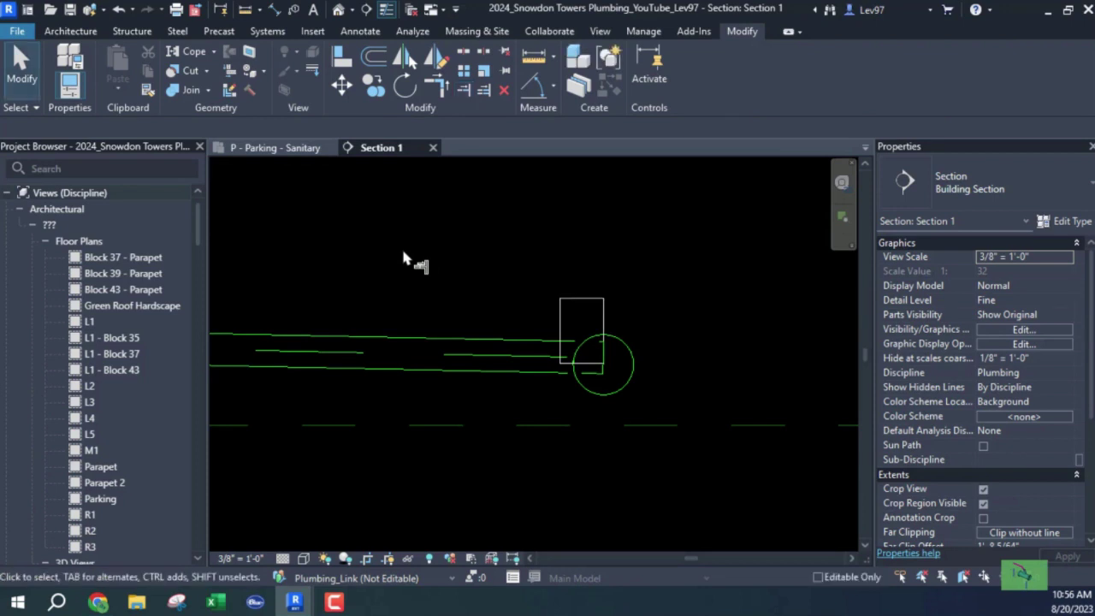
Nudge the extended branch pipe down until its end centreline meets the main pipe's centre, at a lower-end elevation of -1' 10 91/128".
left_click(437, 340)
key("Down")
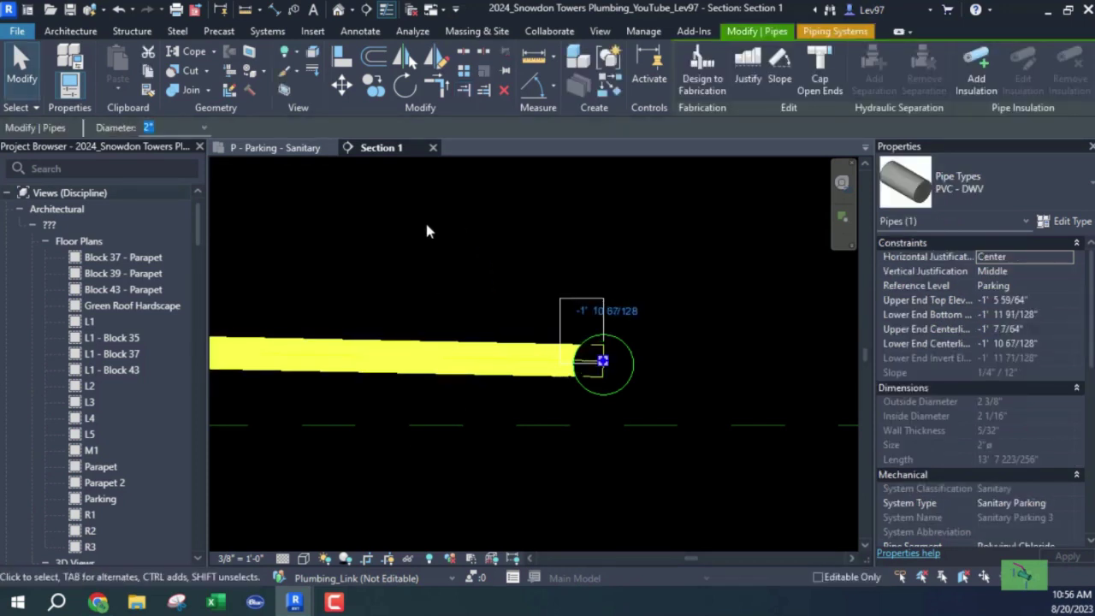
scroll(612, 398, "up", 6)
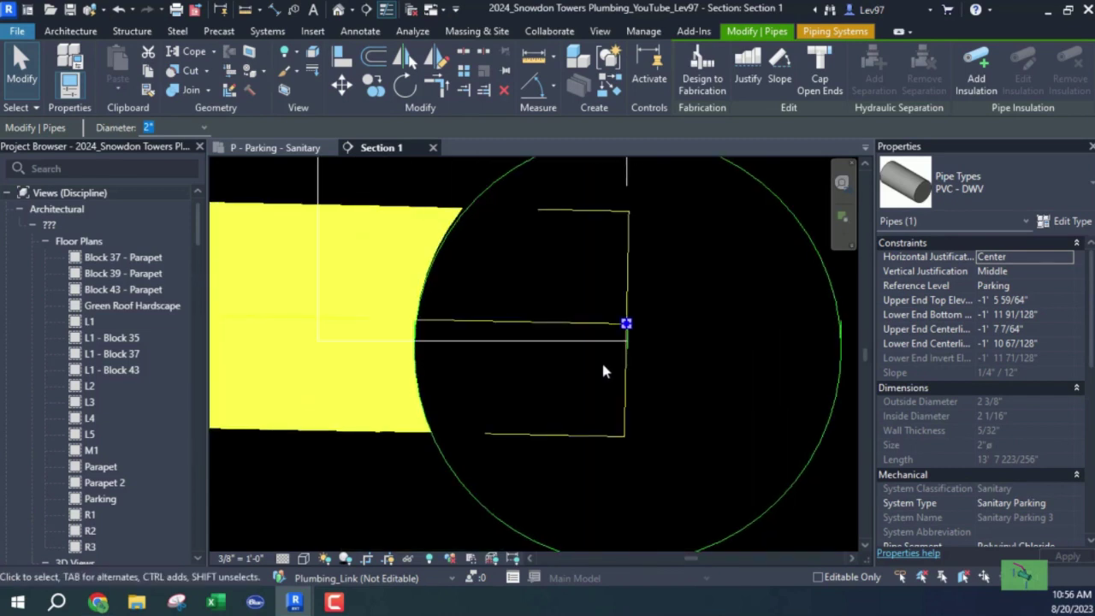
key("Down")
key("Down")
key("Down")
key("Down")
key("Down")
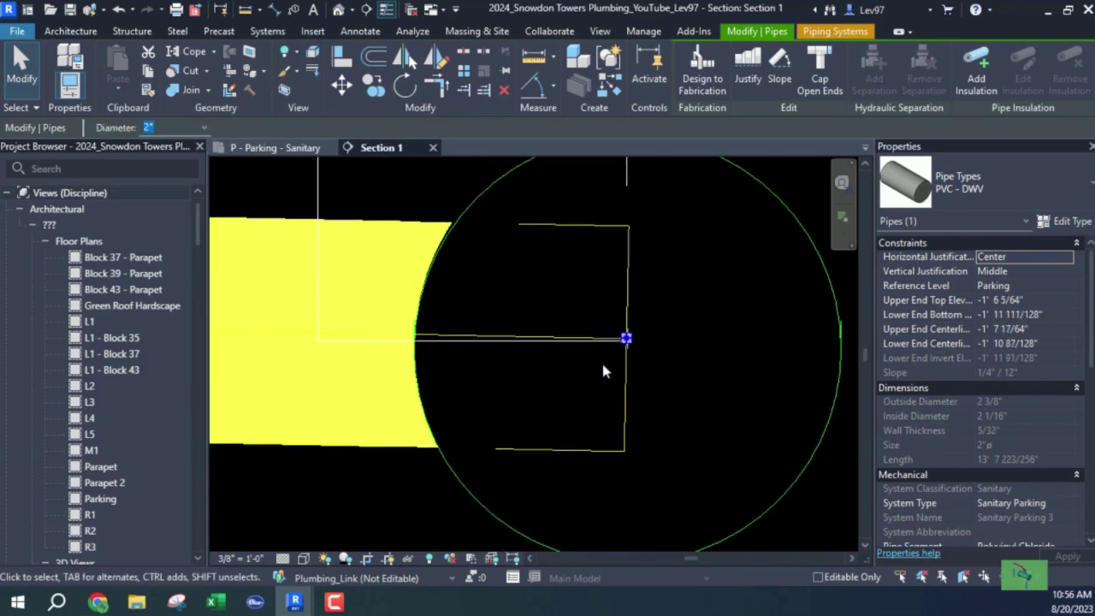
key("Down")
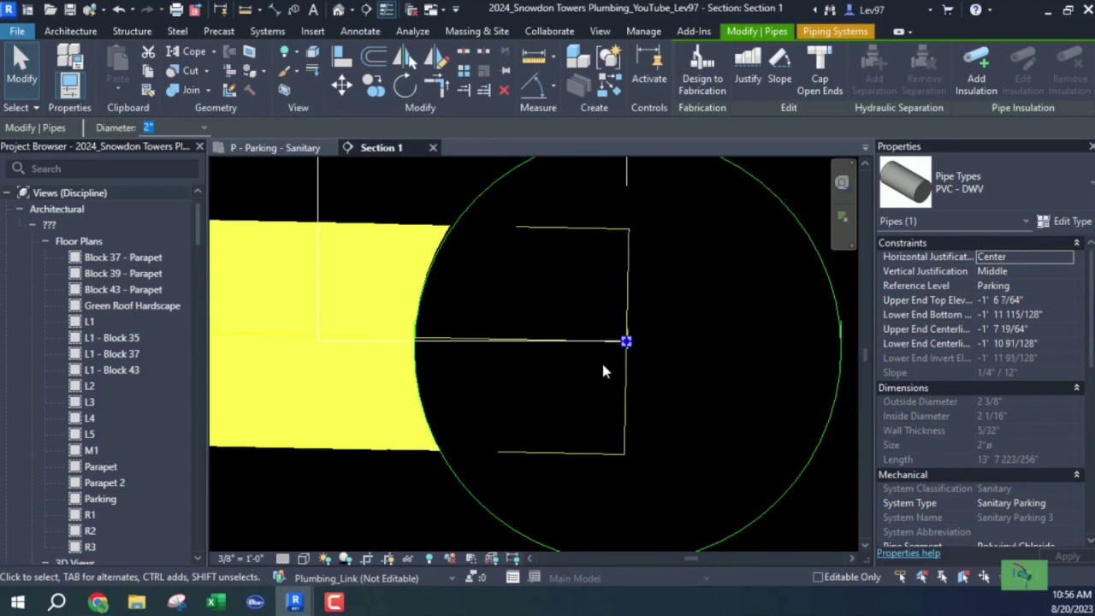
key("Escape")
Move the vertical detail line on the branch side farther away from the main pipe.
scroll(603, 370, "down", 5)
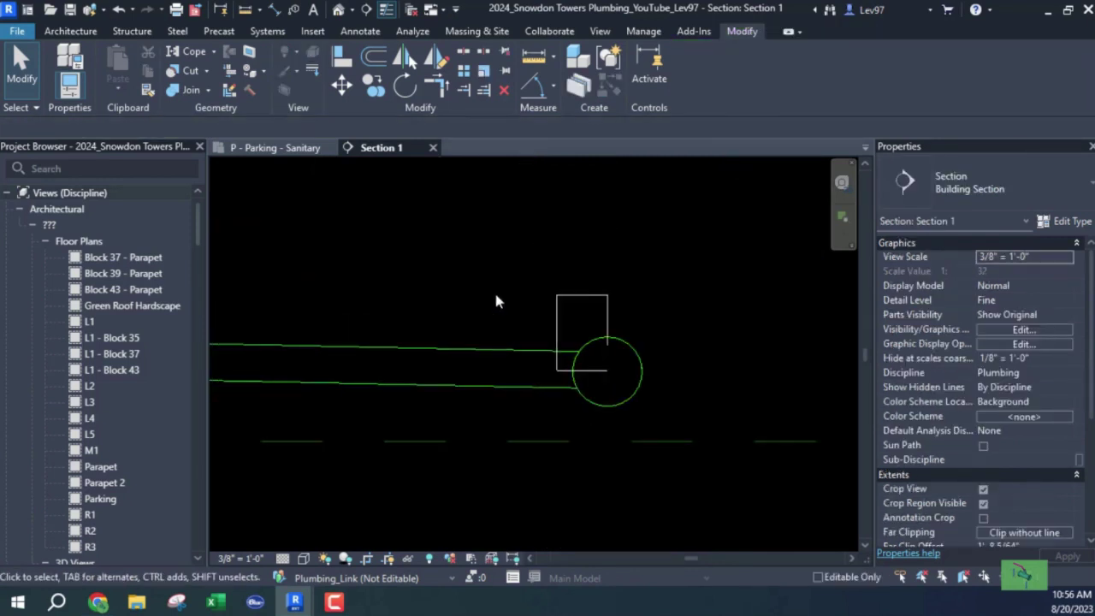
left_click_drag(560, 325, 516, 320)
left_click(451, 286)
middle_click_drag(451, 286, 478, 289)
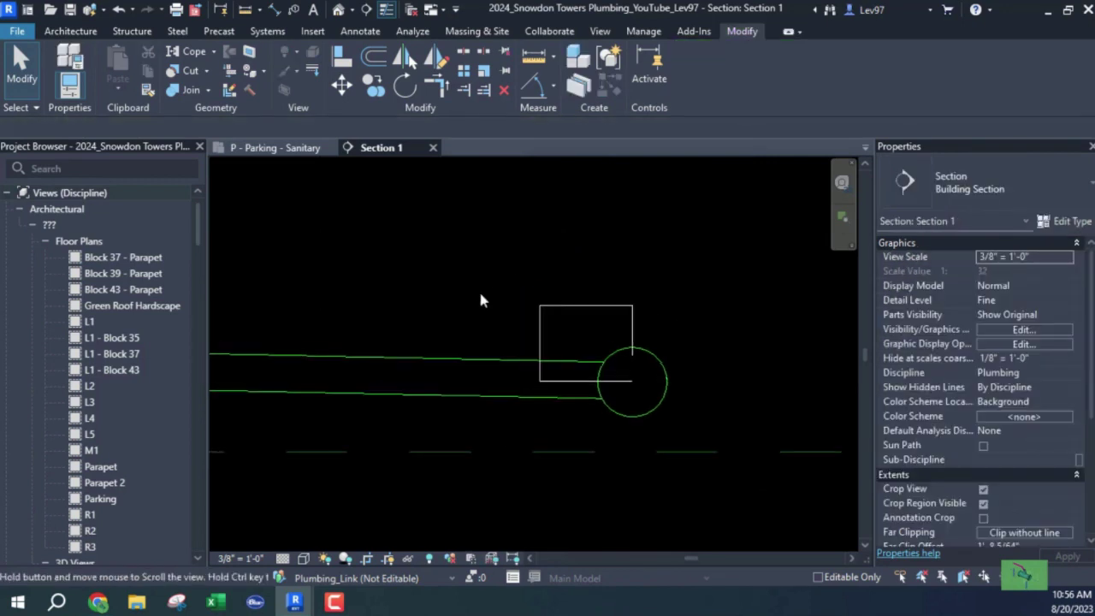
Trim the branch pipe back to the relocated vertical detail line, leaving a gap before the main pipe.
left_click(463, 89)
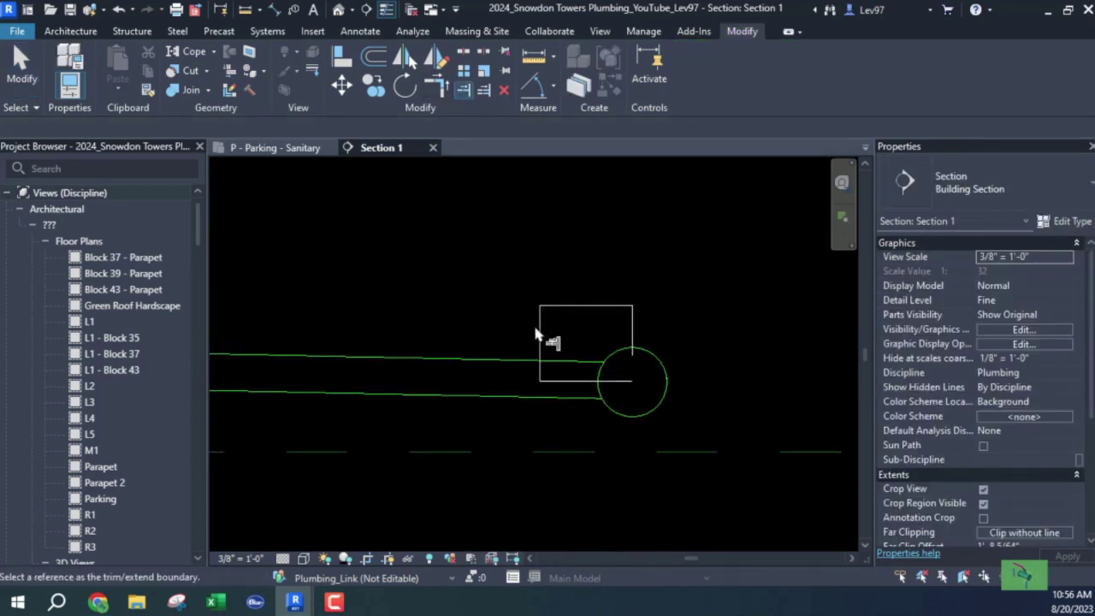
left_click(537, 328)
left_click(481, 361)
key("Escape")
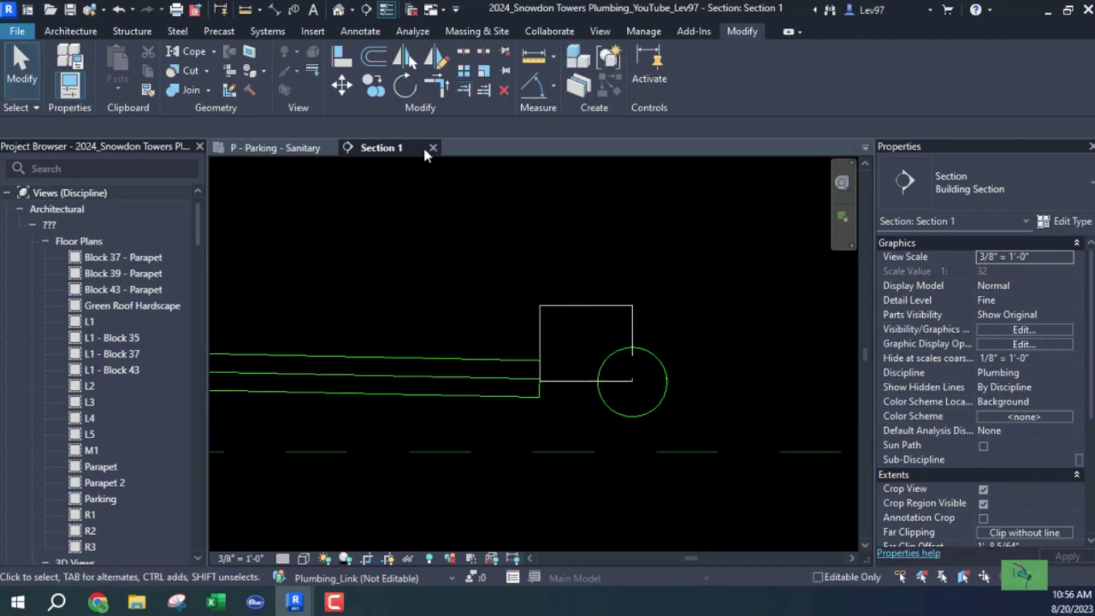
Review the routing preferences of the branch pipe's PVC - DWV type from the P - Parking - Sanitary plan.
left_click(298, 151)
scroll(439, 264, "up", 3)
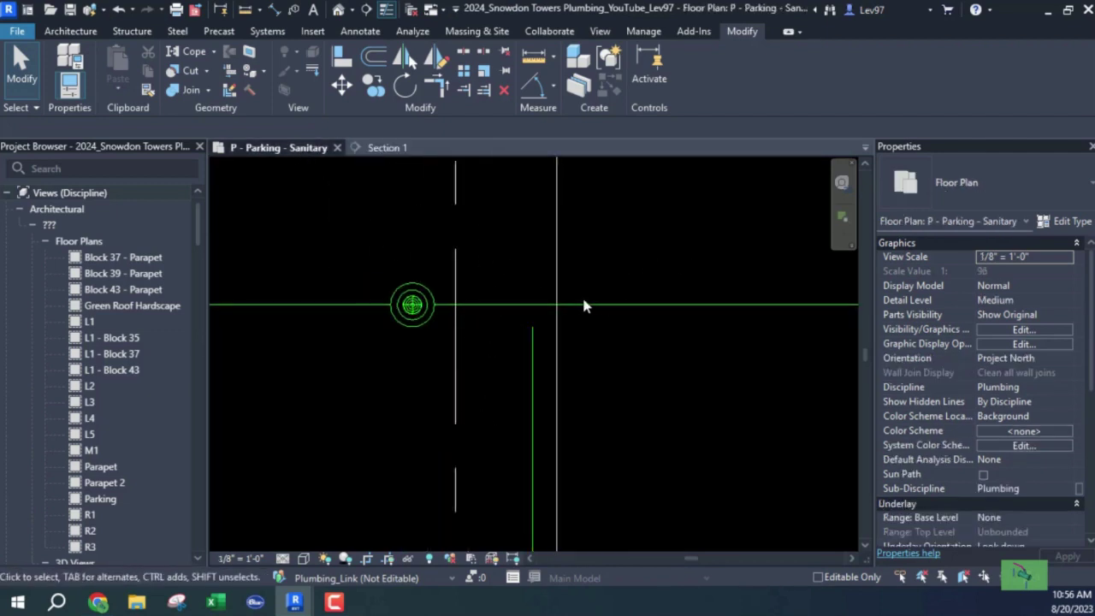
left_click(535, 345)
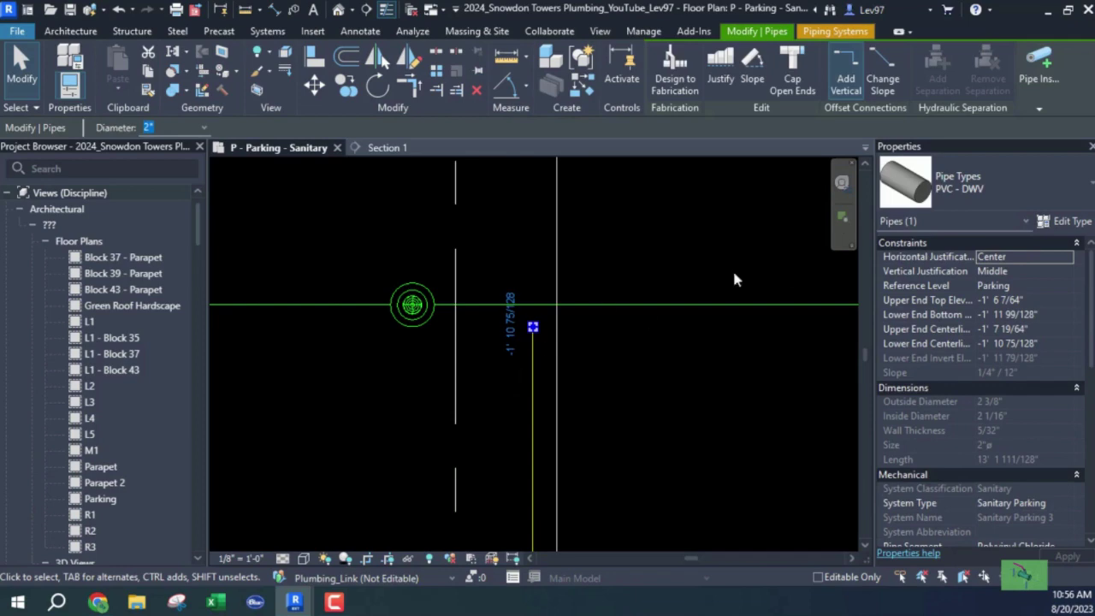
left_click(1064, 222)
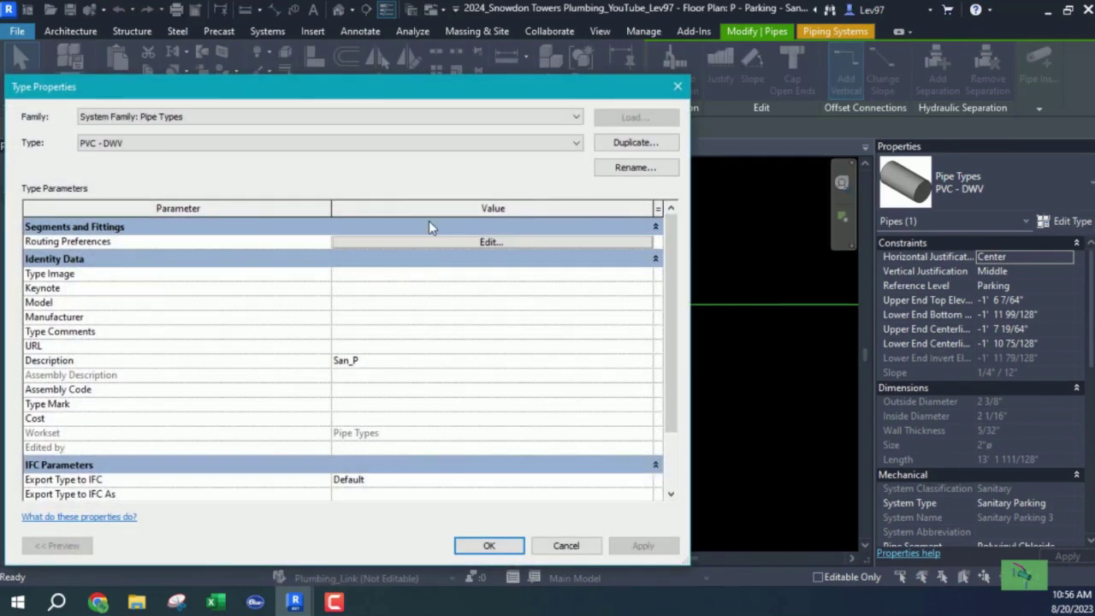
left_click(456, 242)
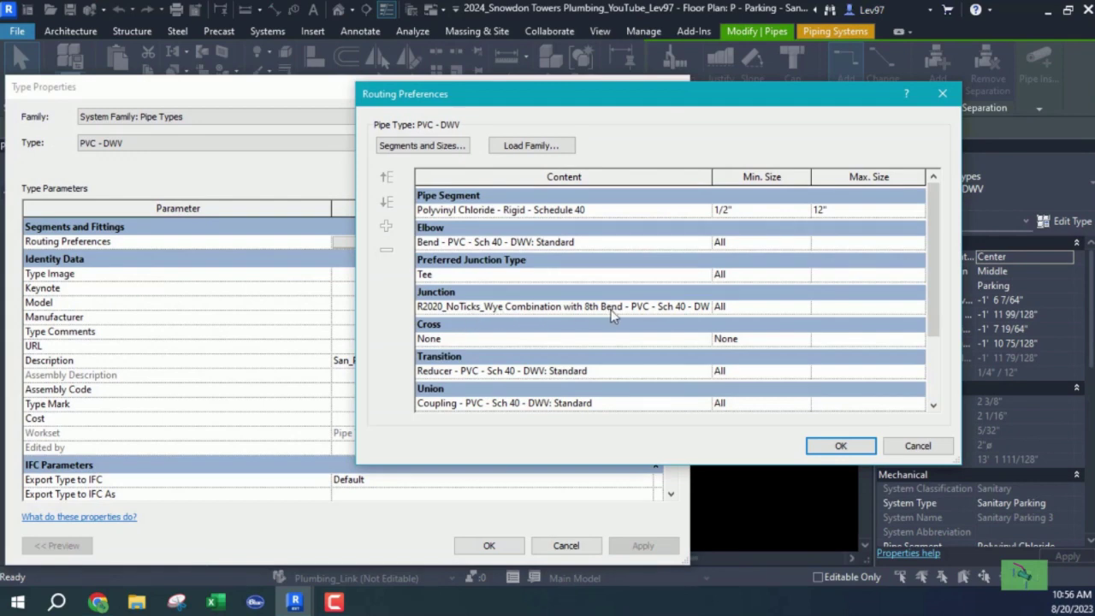
left_click(841, 445)
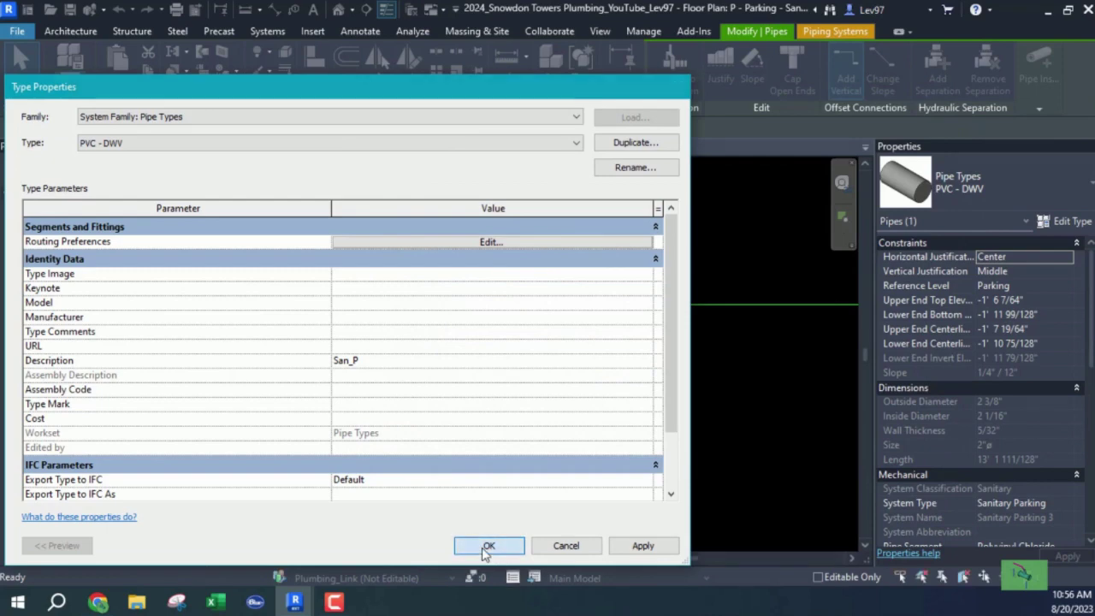
left_click(487, 546)
left_click(504, 377)
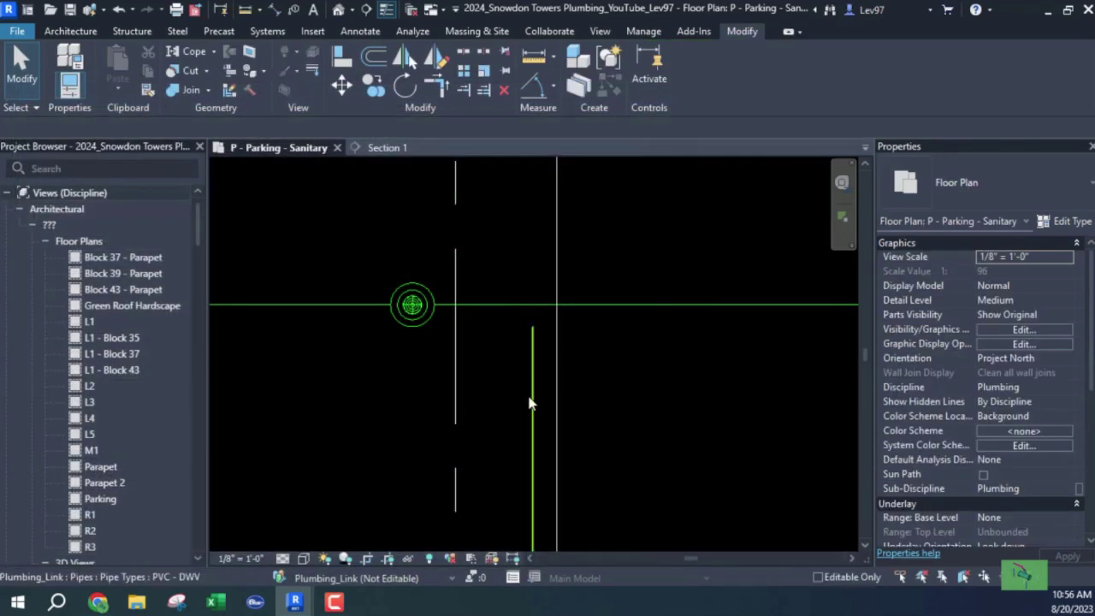
left_click(531, 389)
key("v")
key("v")
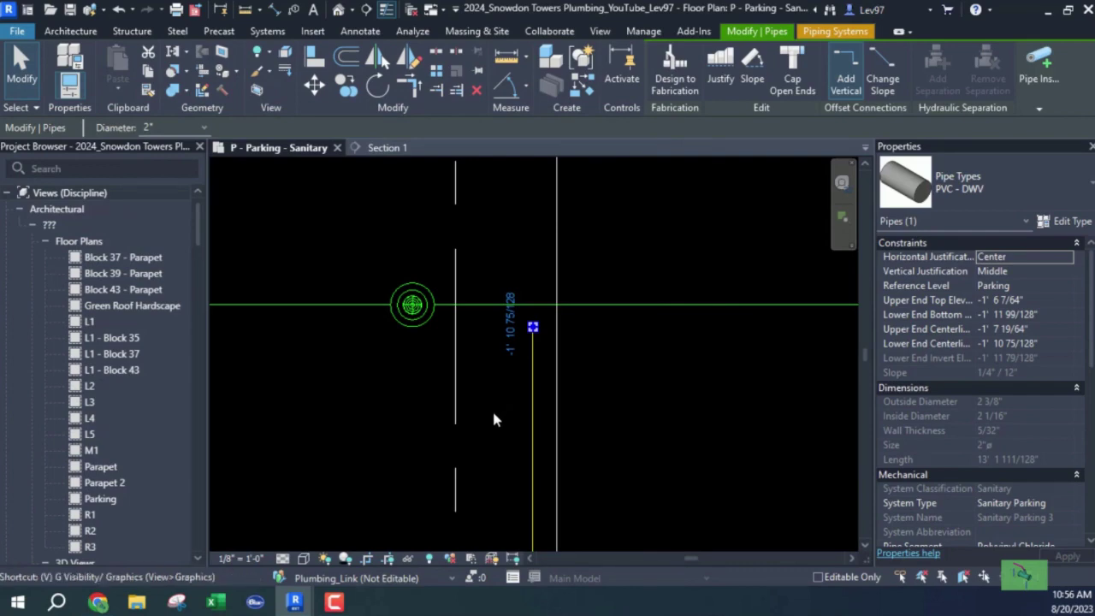
left_click(684, 544)
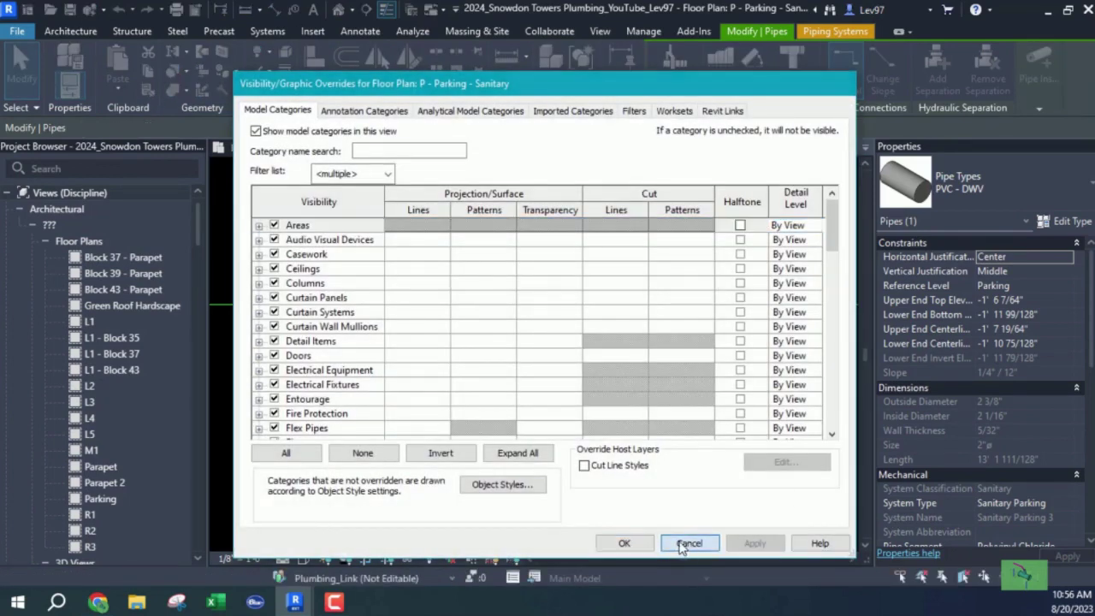
Display the sanitary floor plan in the Realistic visual style at Fine detail level.
left_click(304, 558)
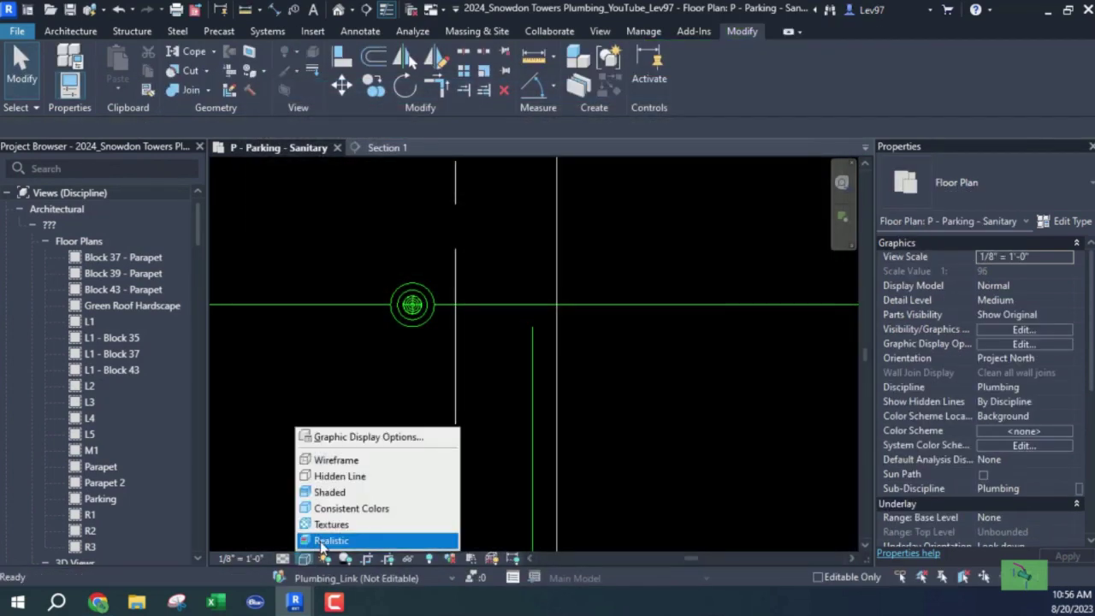
left_click(321, 540)
left_click(282, 558)
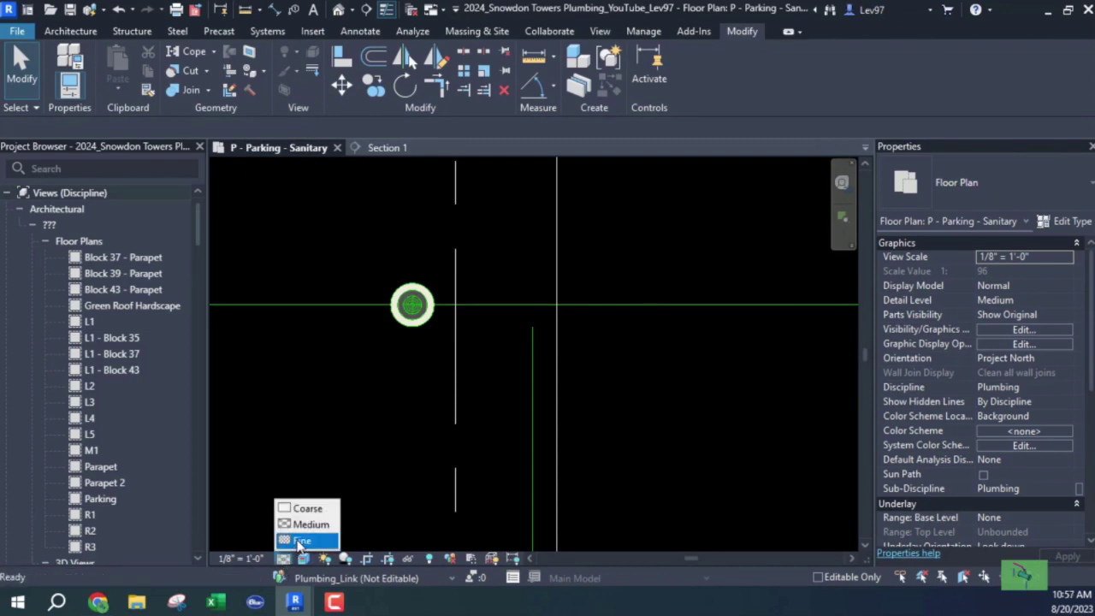
left_click(299, 538)
middle_click_drag(340, 413, 344, 427)
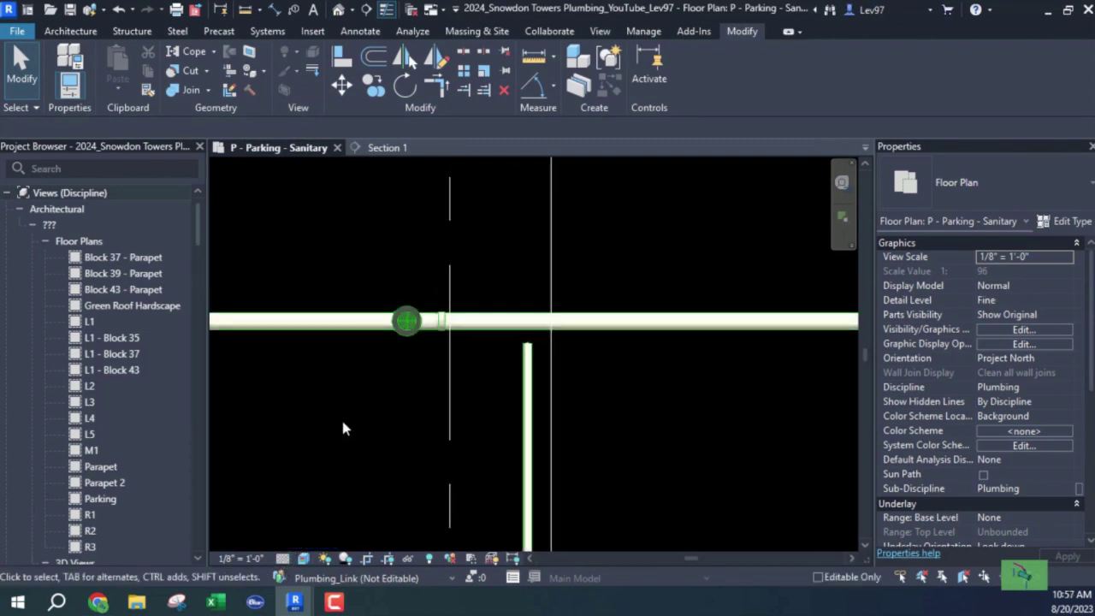
Extend the 2" branch pipe's open end to the main pipe's centreline in plan to connect the two.
left_click(530, 396)
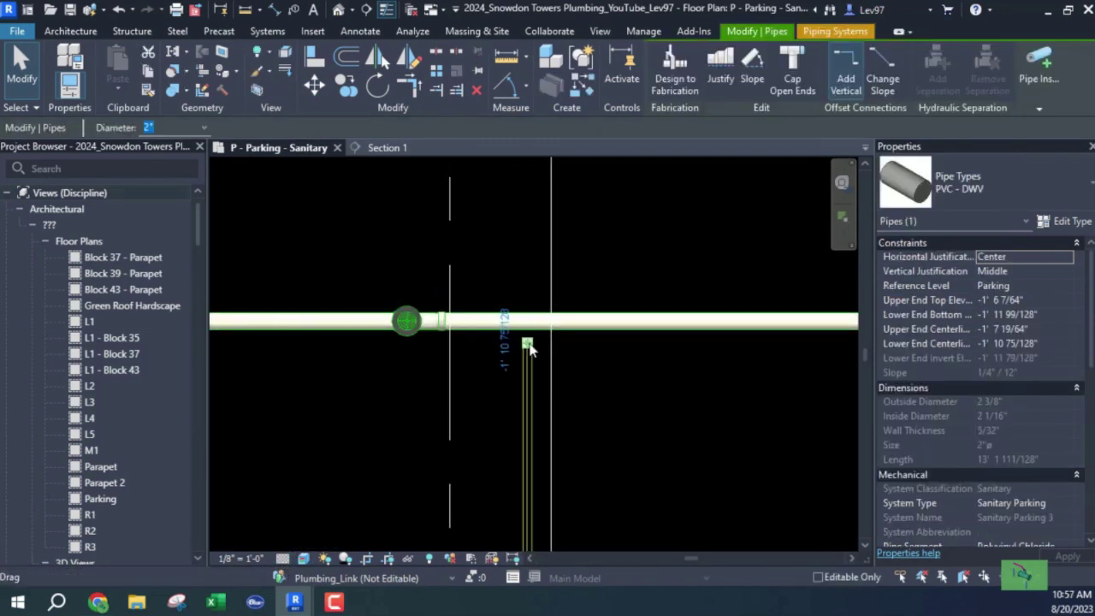
left_click_drag(526, 343, 527, 321)
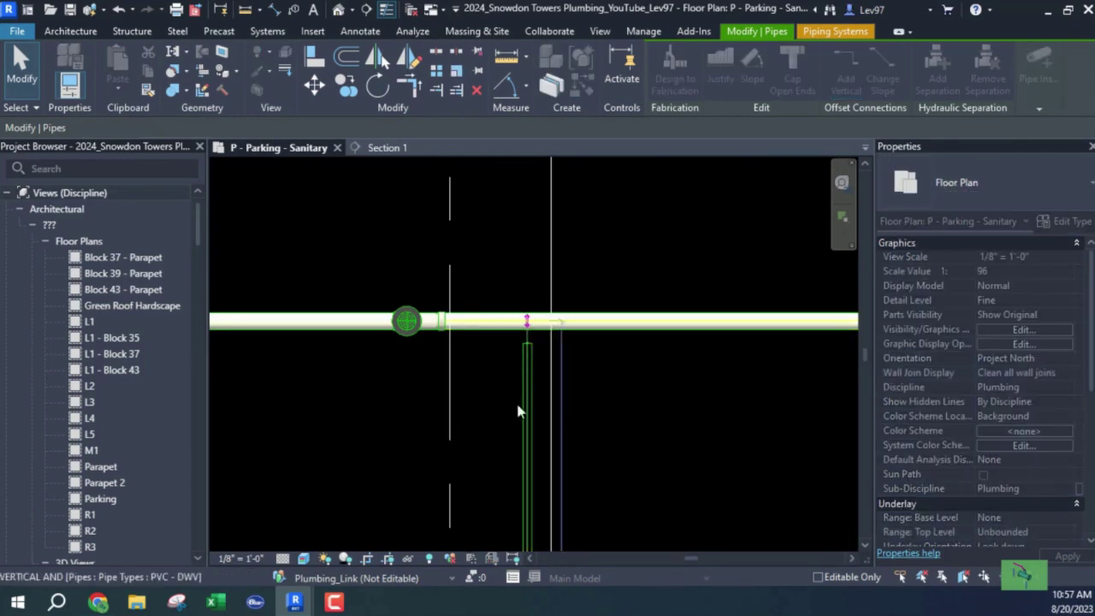
left_click_drag(519, 411, 505, 410)
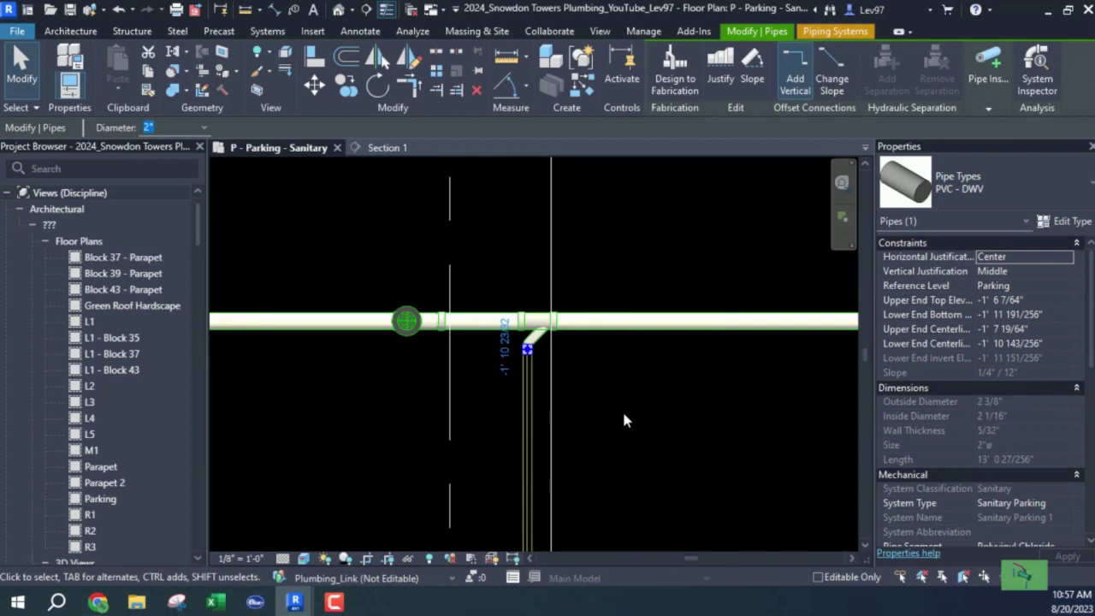
left_click(622, 409)
scroll(526, 325, "up", 3)
scroll(542, 416, "down", 3)
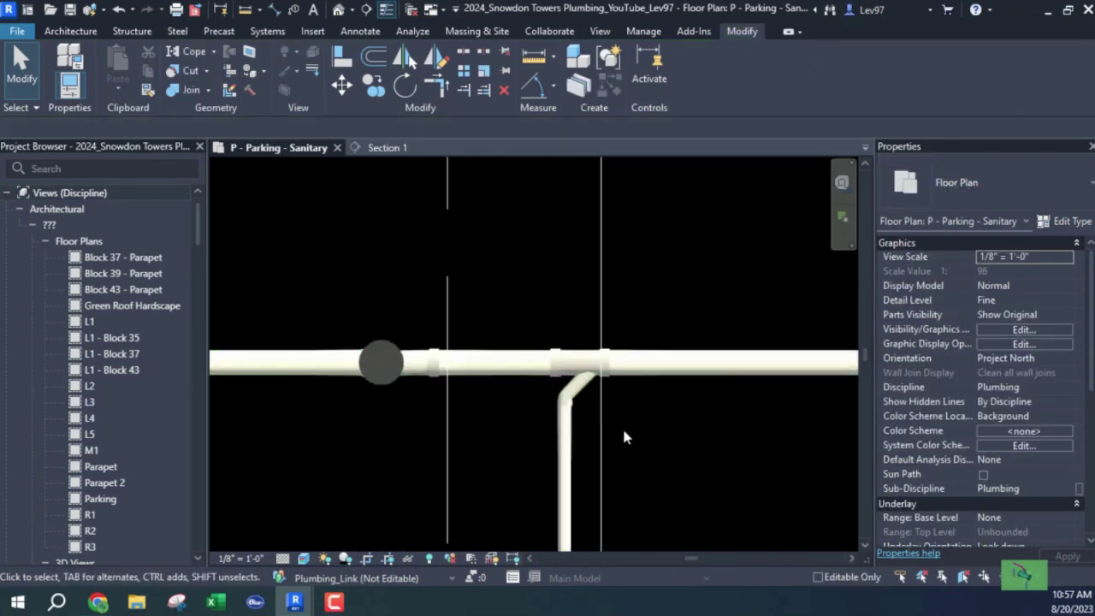
Show the linked Snowdon Towers Sample Plumbing.rvt in the floor plan around the riser, and undo that visibility change.
middle_click_drag(635, 452, 593, 537)
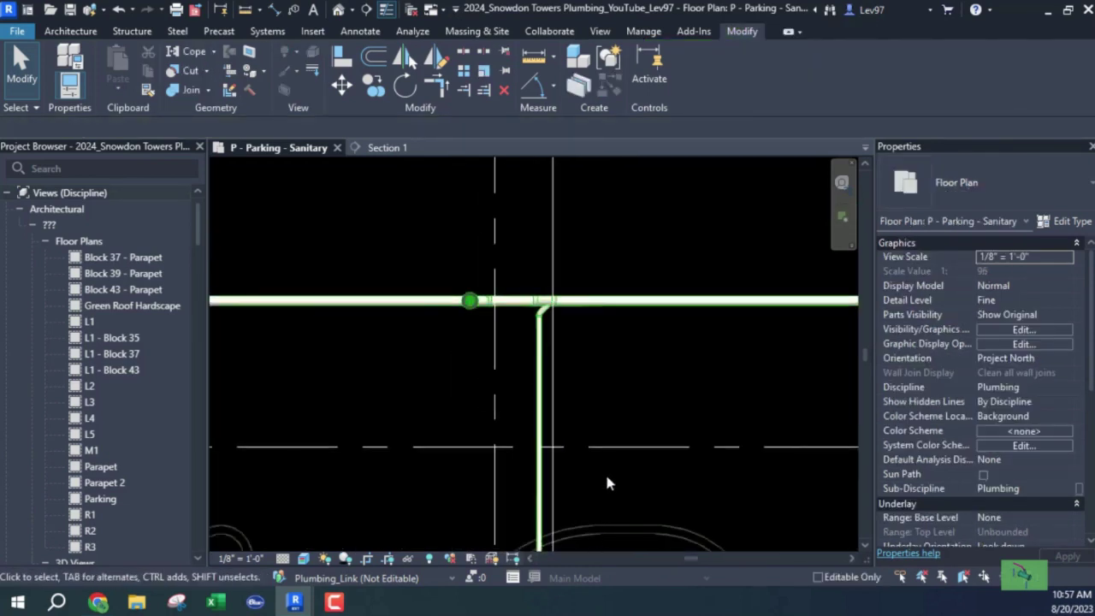
middle_click_drag(606, 482, 614, 191)
scroll(713, 347, "up", 2)
scroll(466, 491, "up", 2)
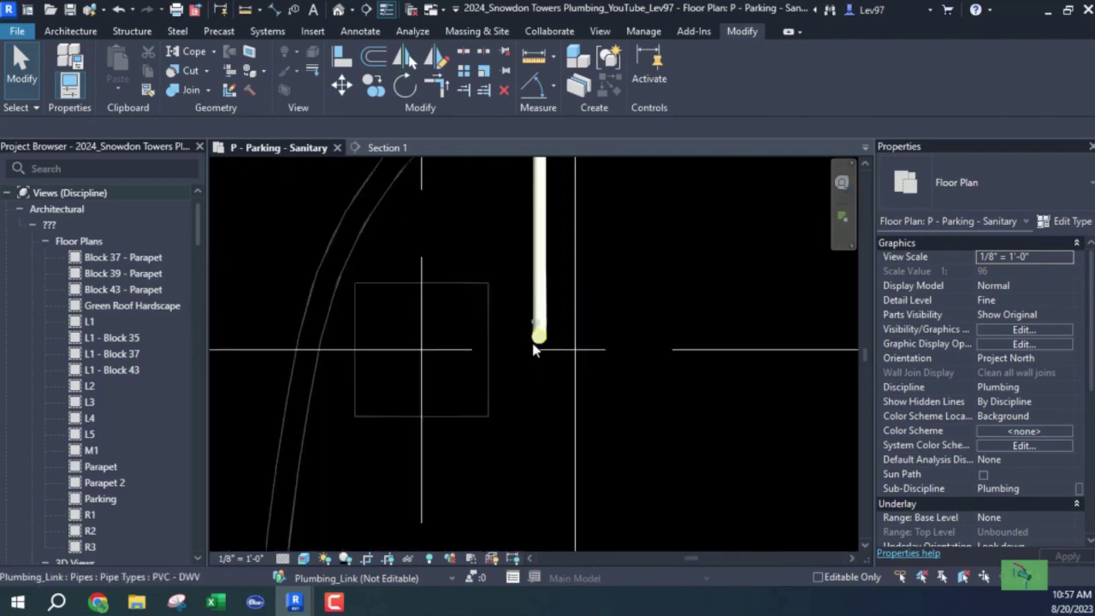
middle_click_drag(545, 391, 527, 479)
scroll(527, 479, "down", 1)
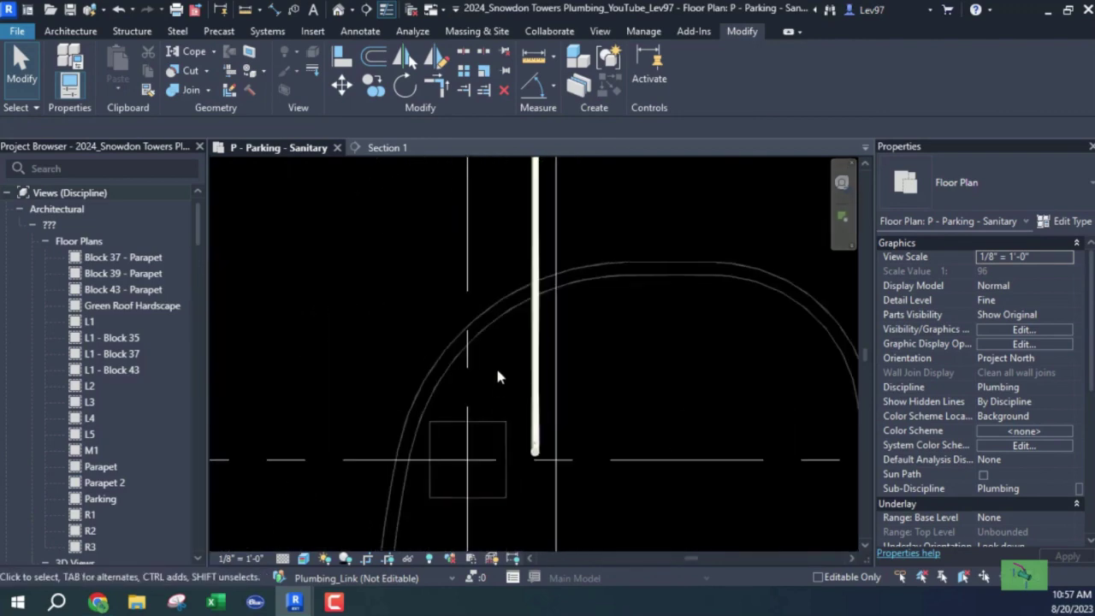
key("v")
key("v")
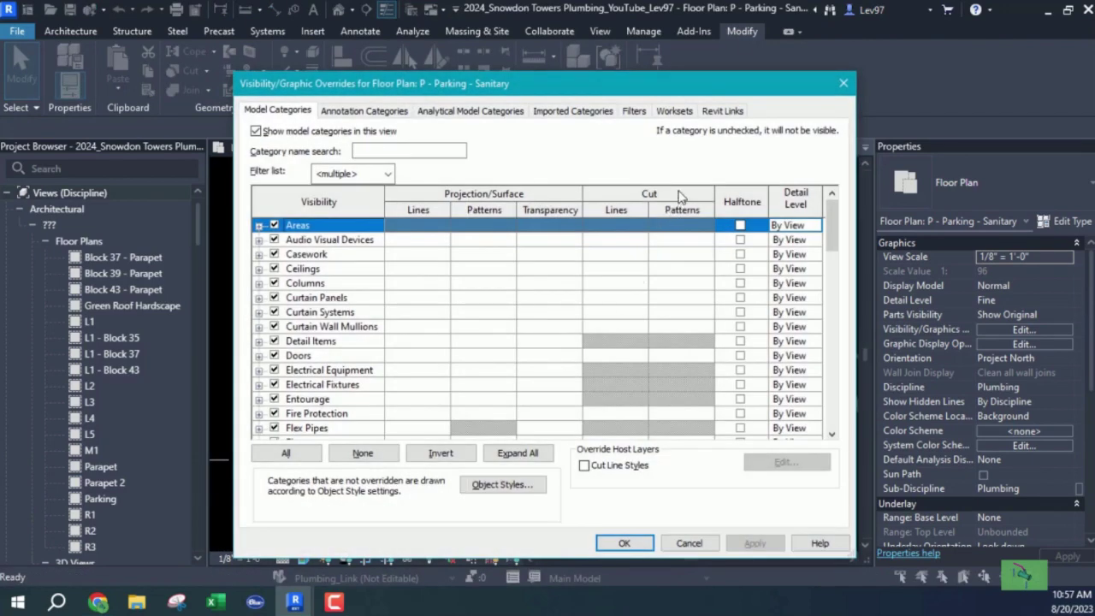
left_click(723, 111)
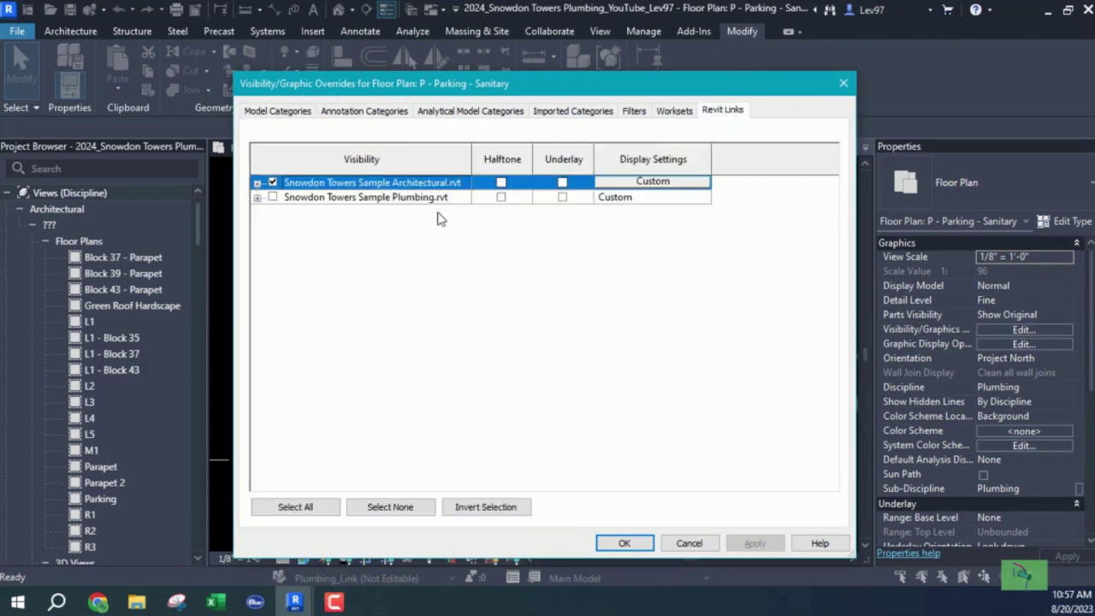
left_click(272, 198)
left_click(619, 552)
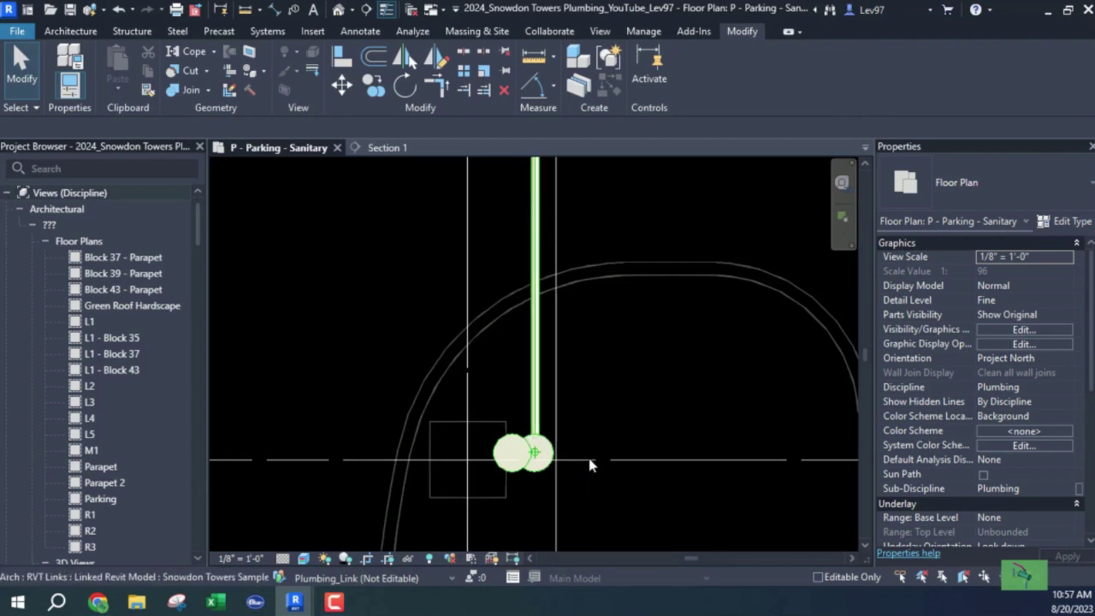
left_click(127, 8)
Delete the chain of detail lines around the branch connection at the main pipe in Section 1.
middle_click_drag(383, 221, 405, 288)
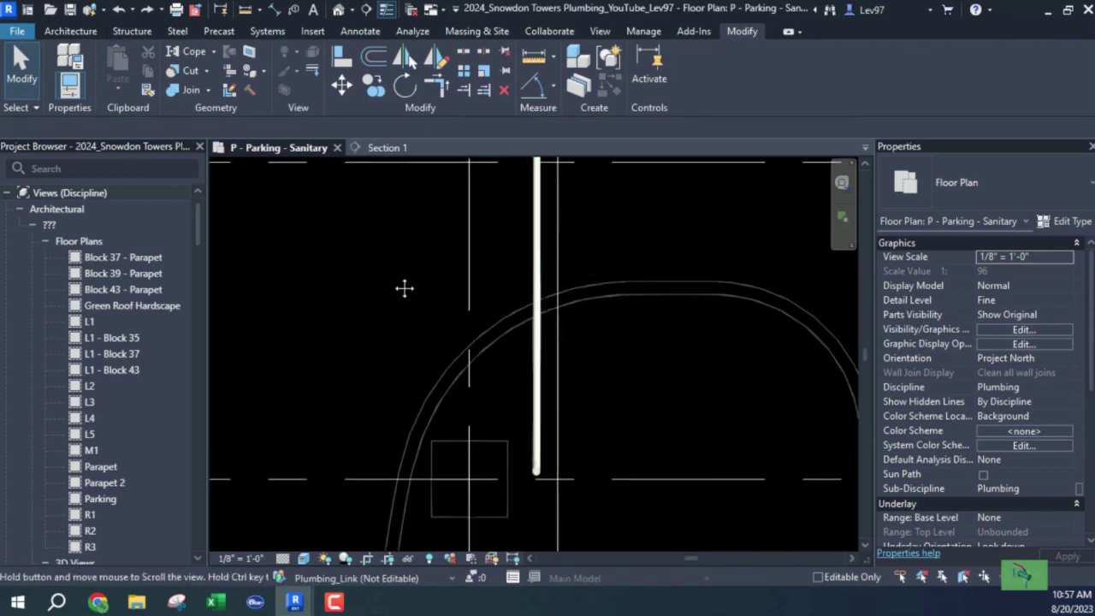
scroll(397, 295, "down", 5)
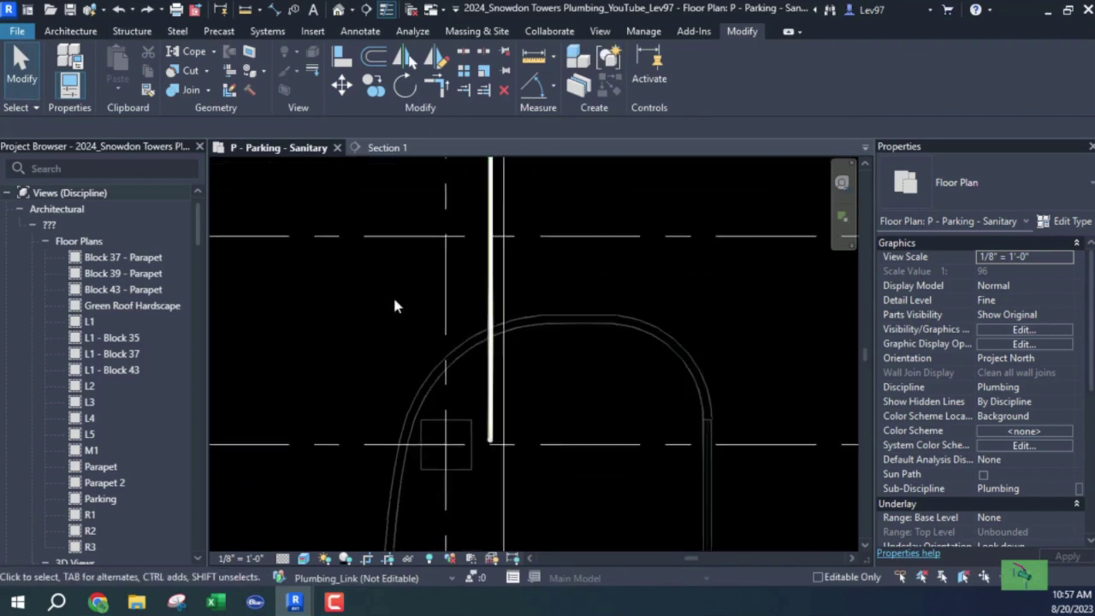
left_click(384, 147)
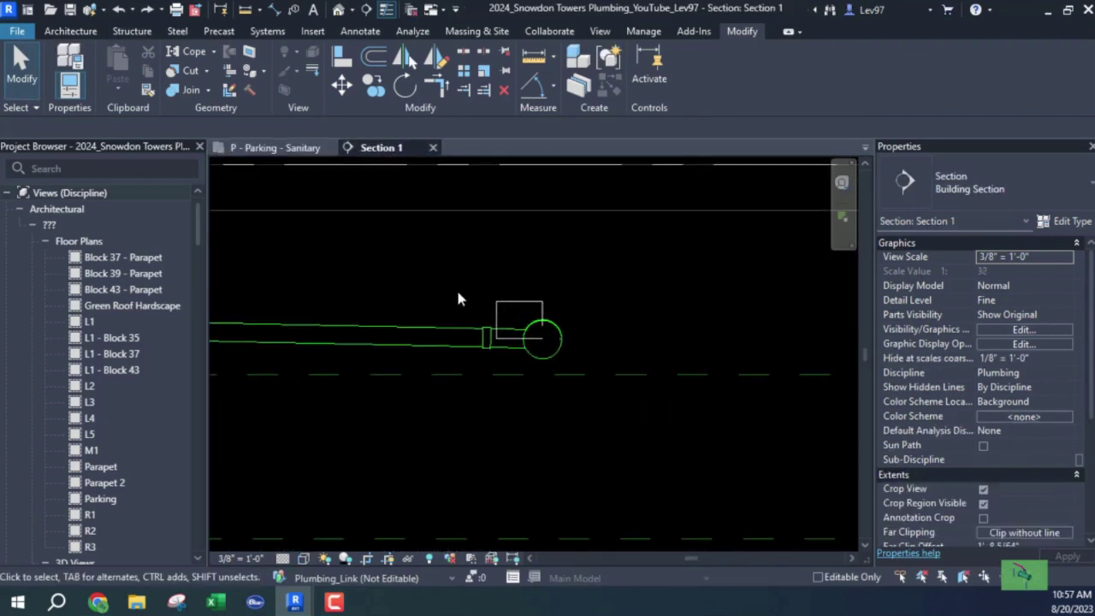
scroll(543, 316, "up", 1)
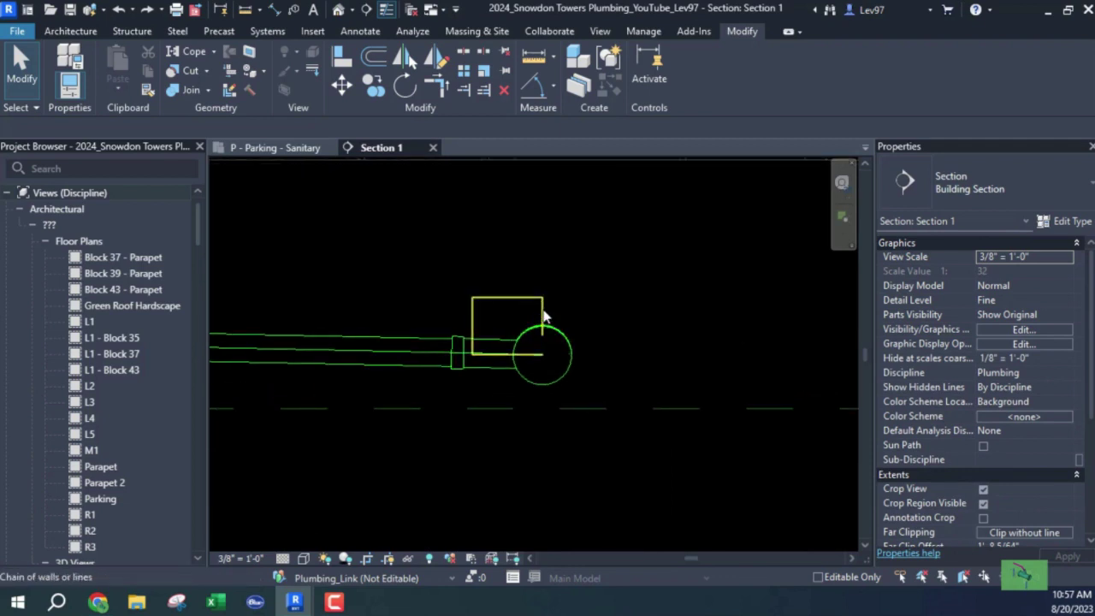
left_click(544, 316)
key("Delete")
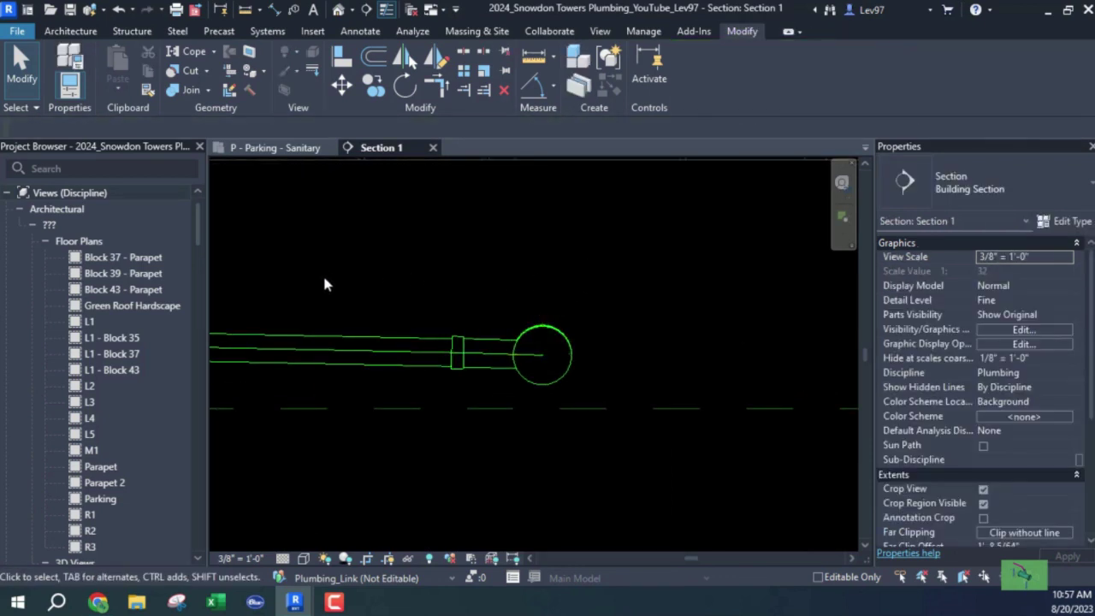
Examine the 2" vertical riser and the levels above it in Section 1.
scroll(317, 291, "down", 1)
middle_click_drag(308, 296, 422, 441)
scroll(428, 264, "up", 1)
scroll(420, 299, "down", 2)
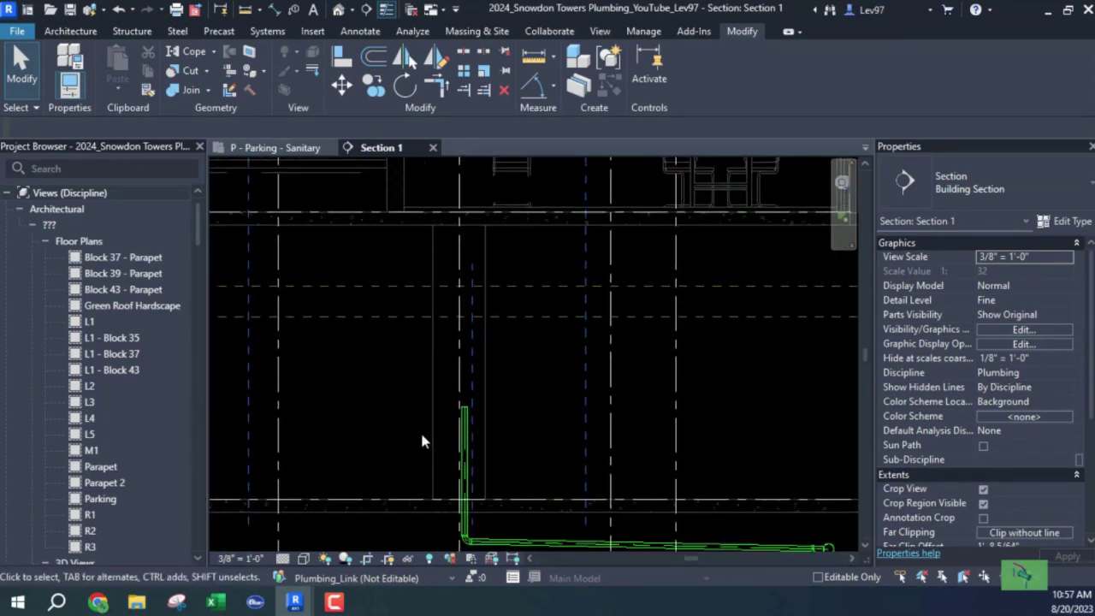
middle_click_drag(497, 250, 496, 341)
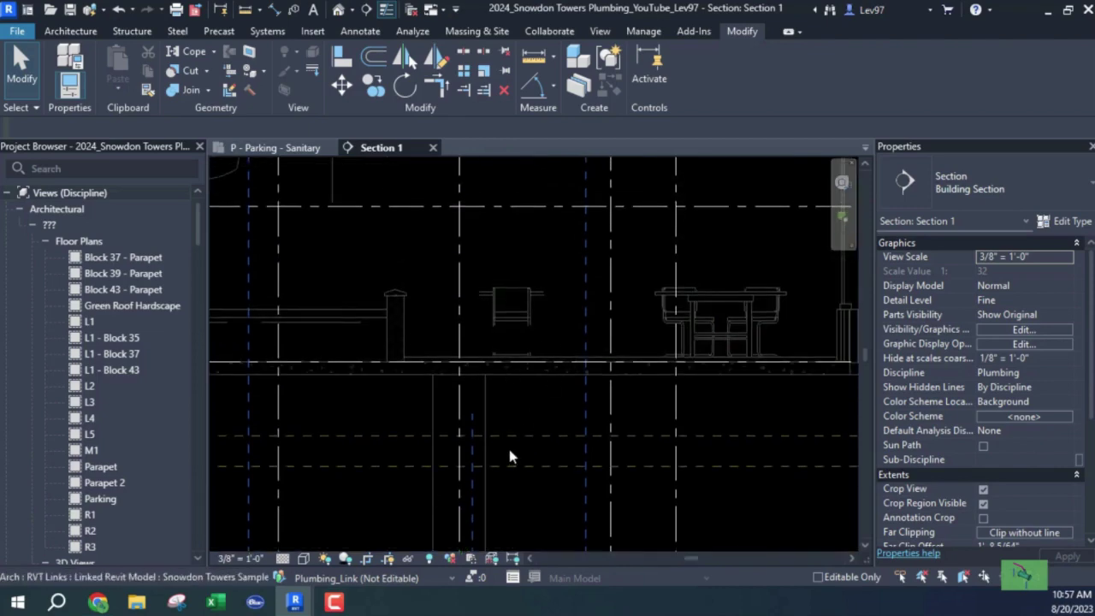
scroll(471, 237, "up", 2)
scroll(442, 349, "down", 2)
left_click(438, 348)
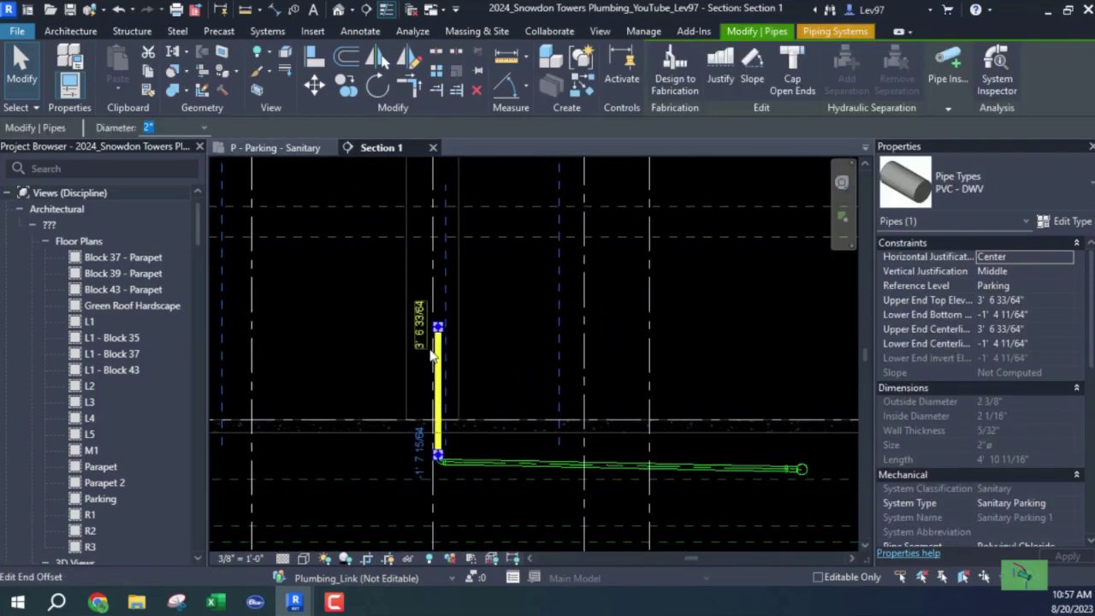
right_click(438, 350)
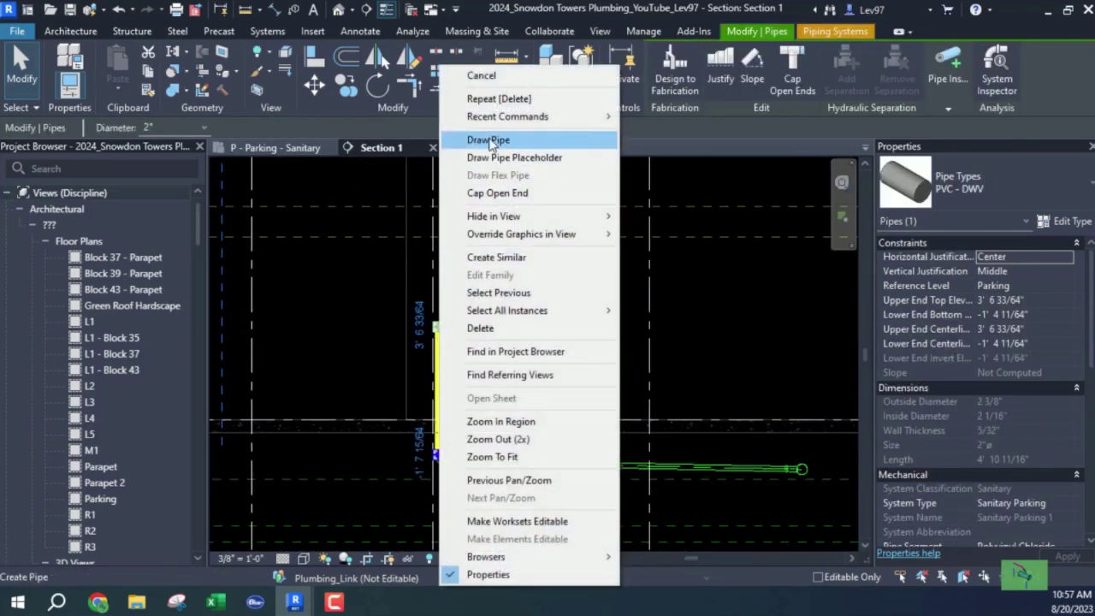
left_click(369, 327)
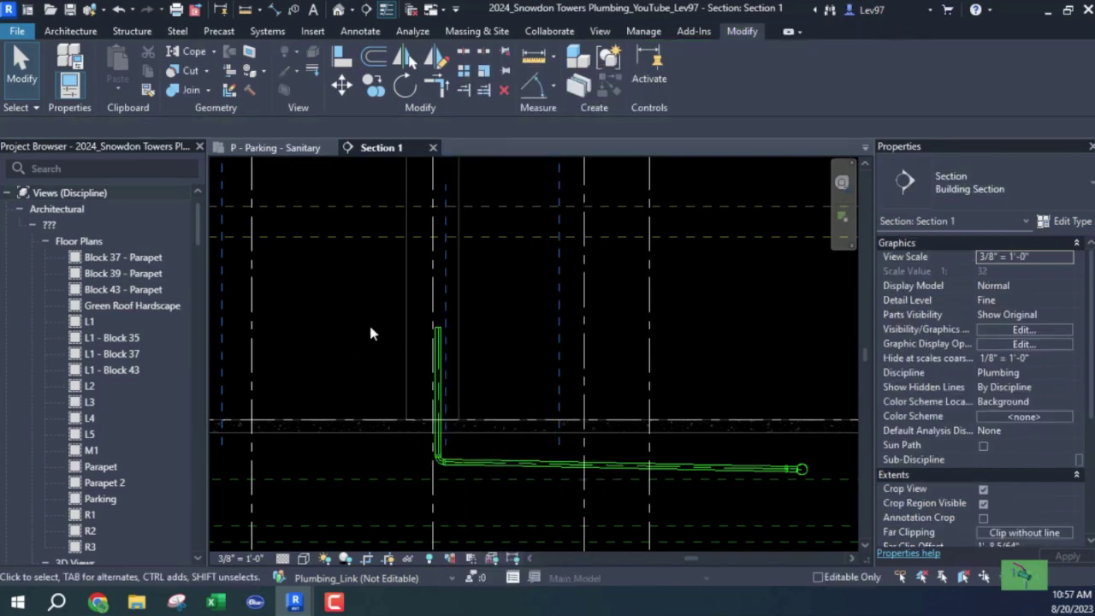
Turn on the visibility of the linked Snowdon Towers Sample Plumbing.rvt in Section 1, around the riser.
key("v")
key("v")
left_click(720, 112)
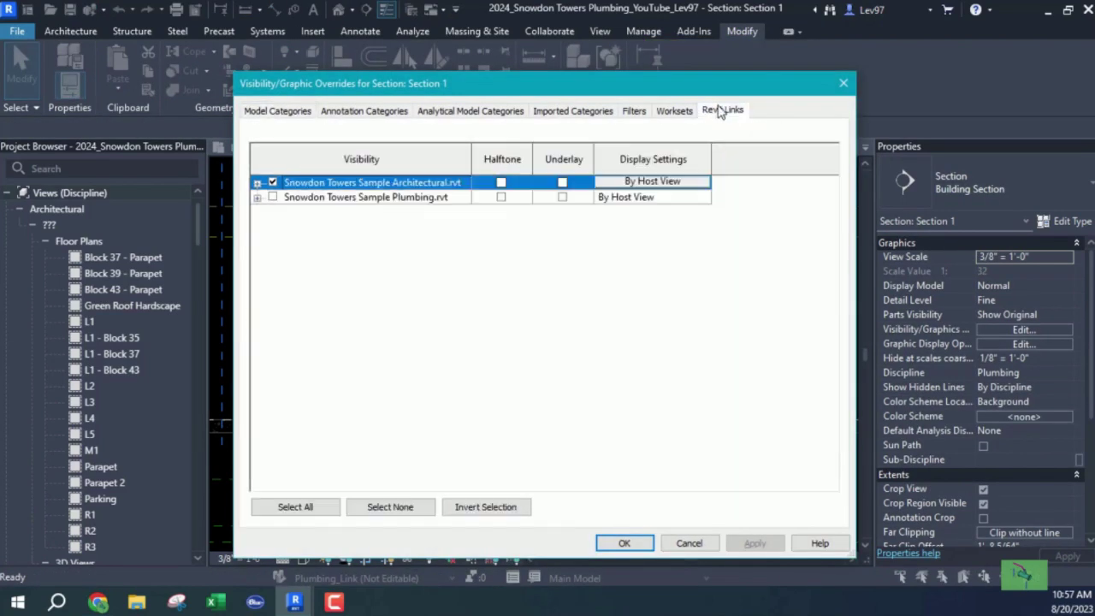
left_click(272, 197)
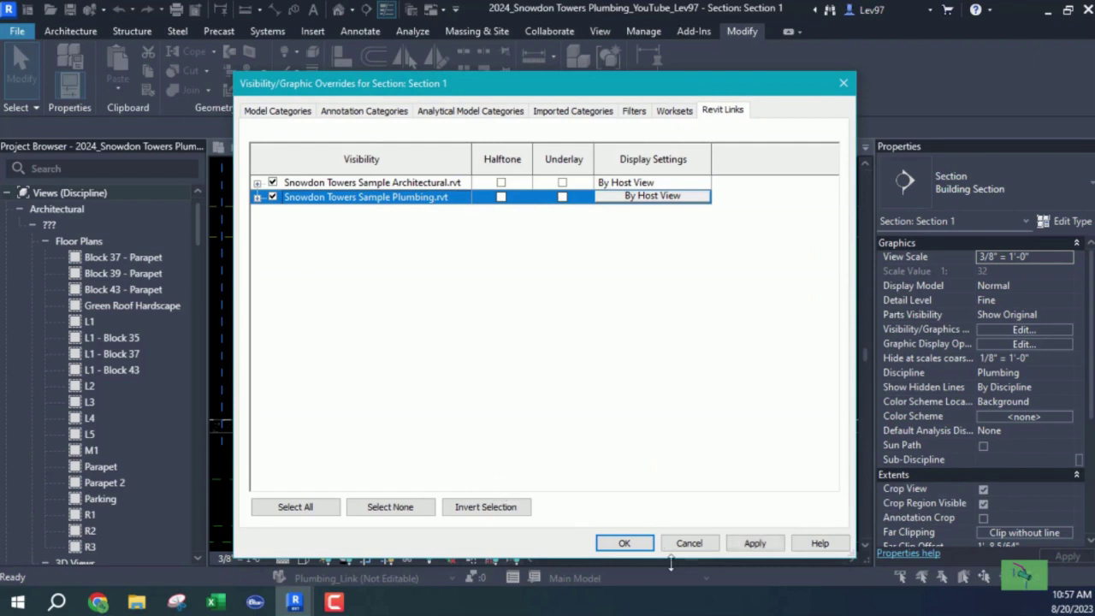
left_click(624, 543)
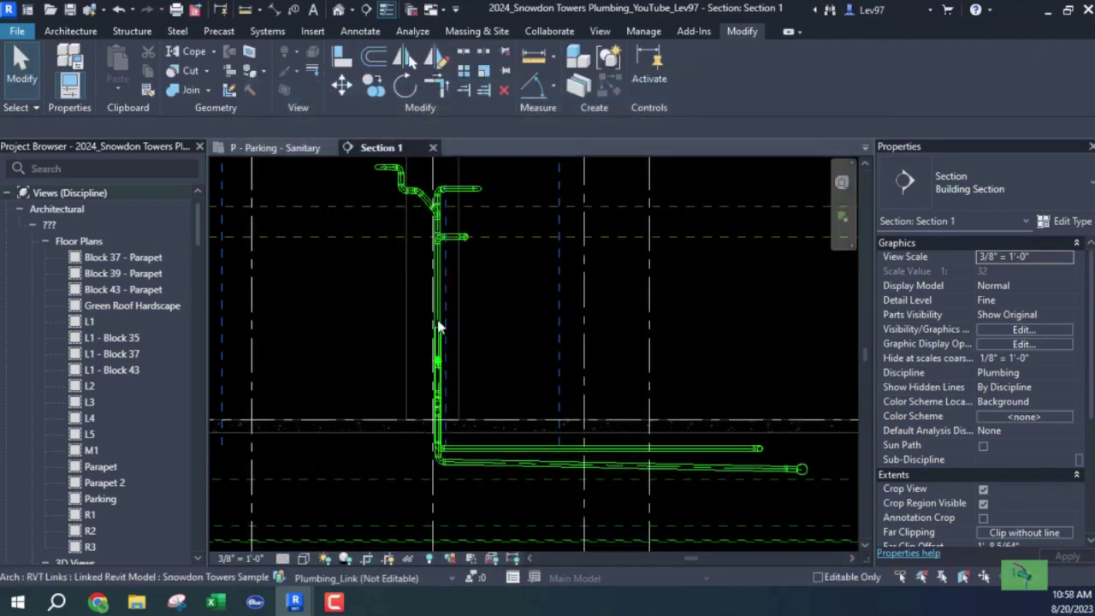
scroll(439, 325, "up", 2)
middle_click_drag(481, 284, 523, 394)
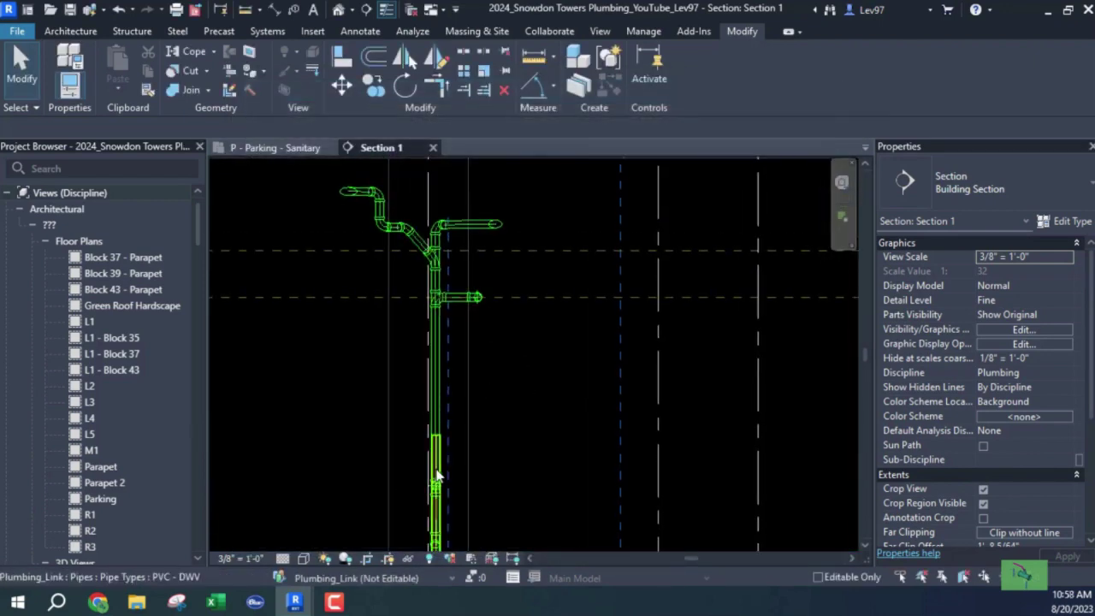
Extend the 2" vertical riser upward in Section 1 to about 6' 4 1/2" elevation, just below the linked riser's lowest side branch.
left_click(436, 443)
right_click(437, 441)
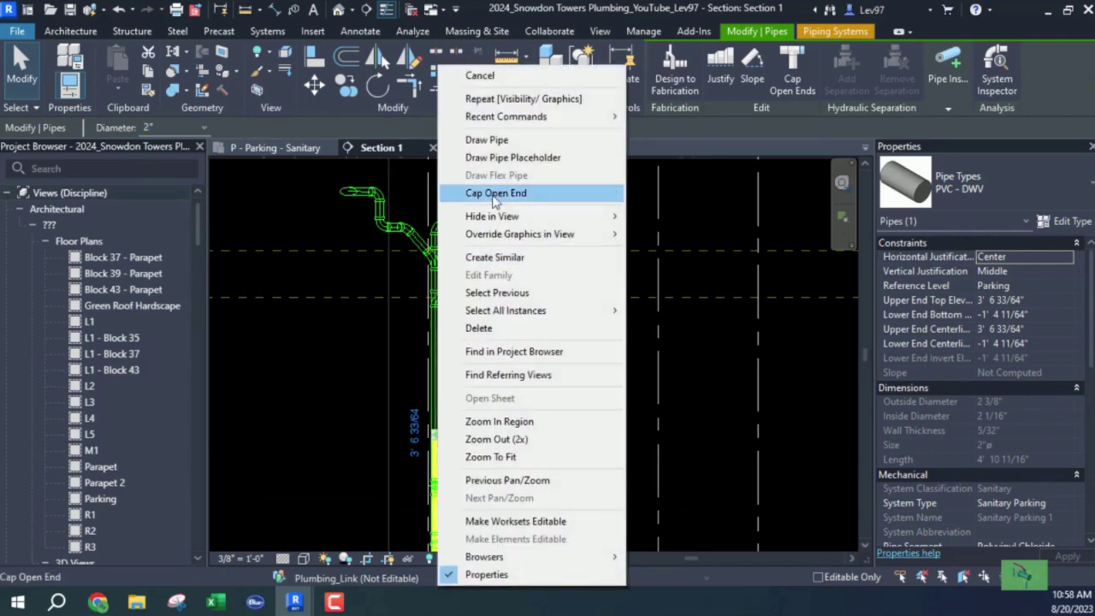
left_click(503, 141)
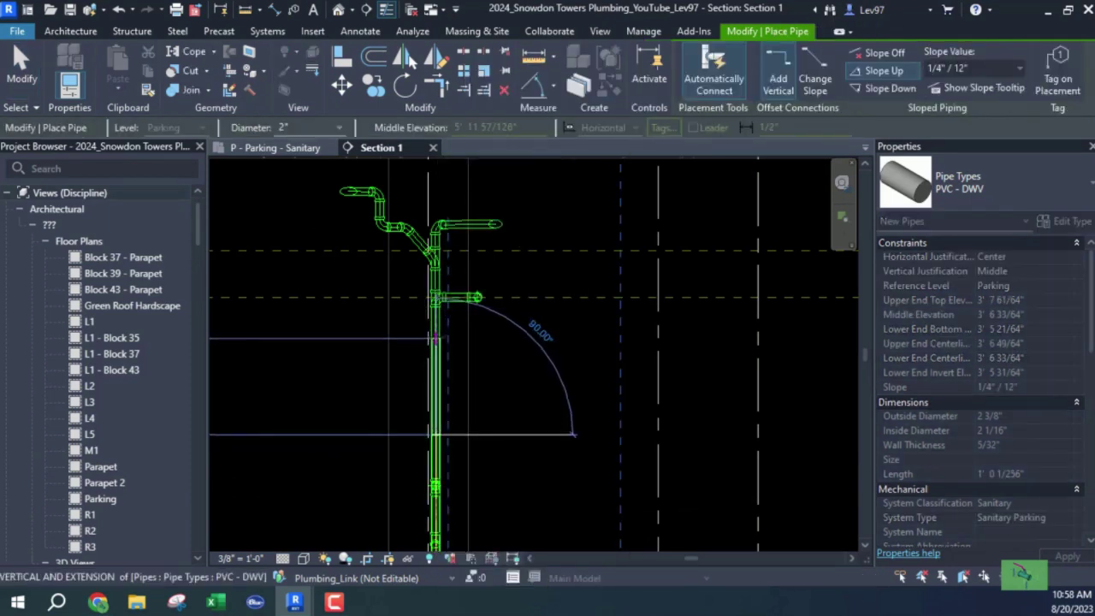
key("Escape")
key("Escape")
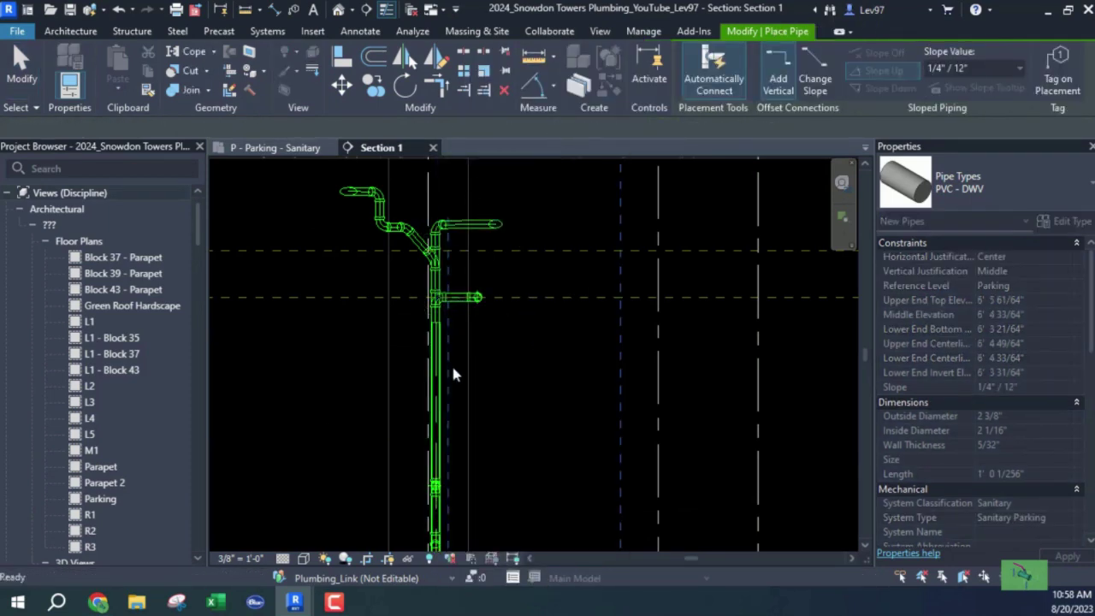
middle_click_drag(543, 378, 540, 405)
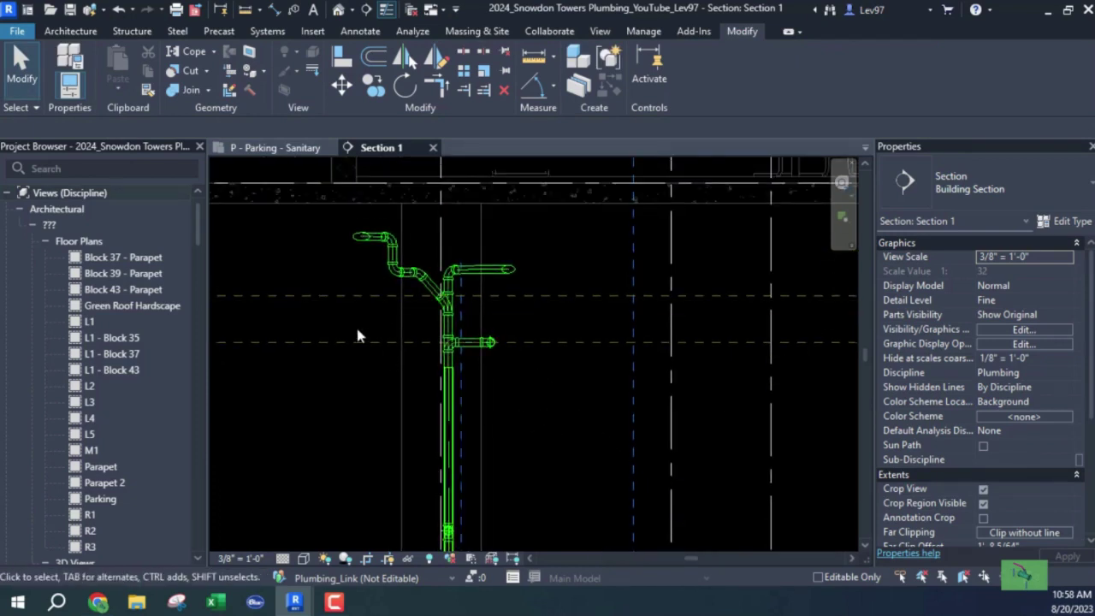
Examine the sanitary main, the 2" branch and the section line beside it in the P - Parking - Sanitary floor plan.
left_click(278, 149)
scroll(377, 392, "down", 3)
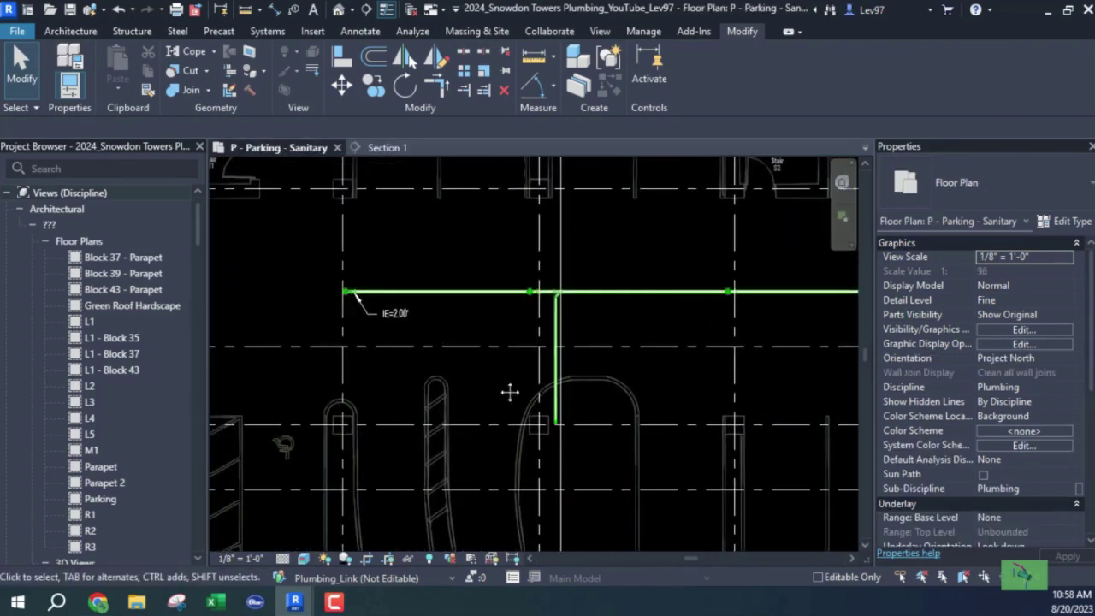
scroll(510, 392, "down", 2)
scroll(508, 335, "down", 2)
key("Escape")
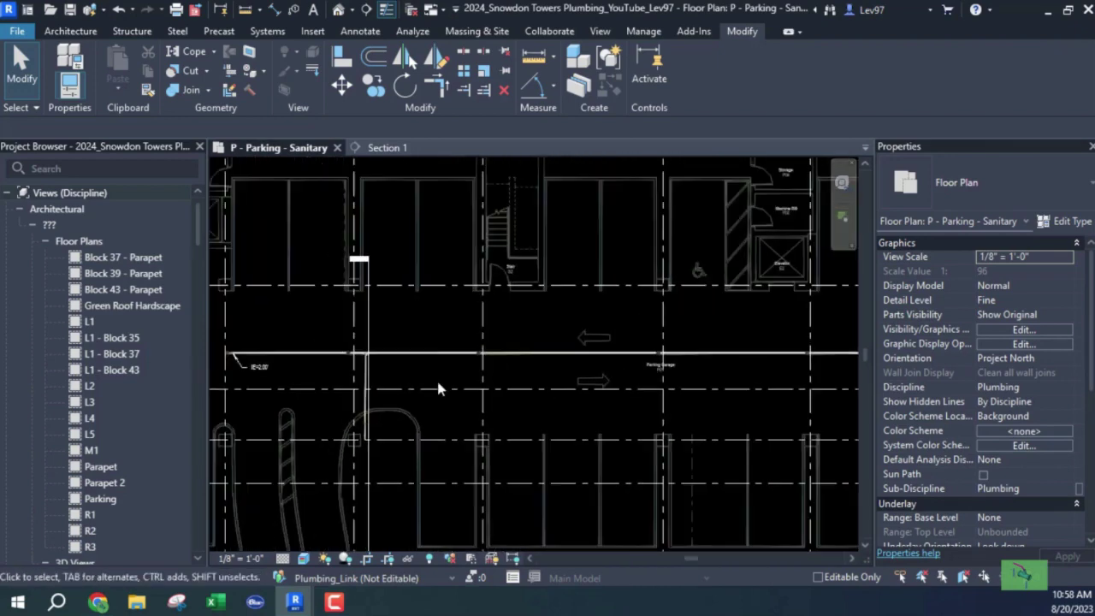
scroll(257, 366, "up", 3)
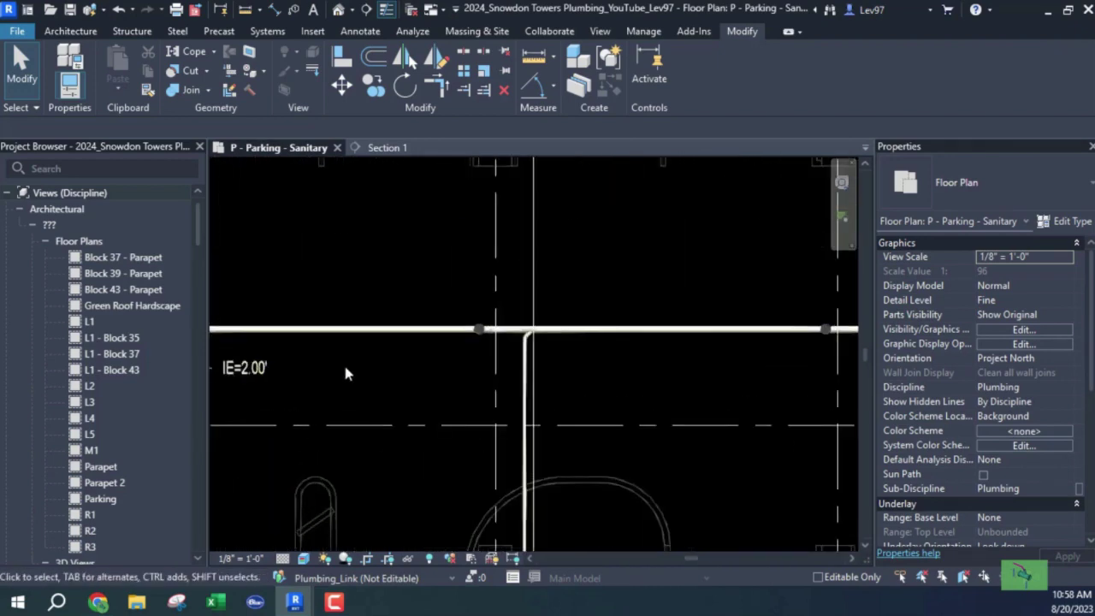
middle_click_drag(347, 374, 471, 415)
scroll(606, 426, "down", 2)
middle_click_drag(701, 485, 127, 284)
scroll(346, 294, "down", 1)
middle_click_drag(346, 293, 439, 403)
scroll(423, 354, "up", 2)
left_click(420, 464)
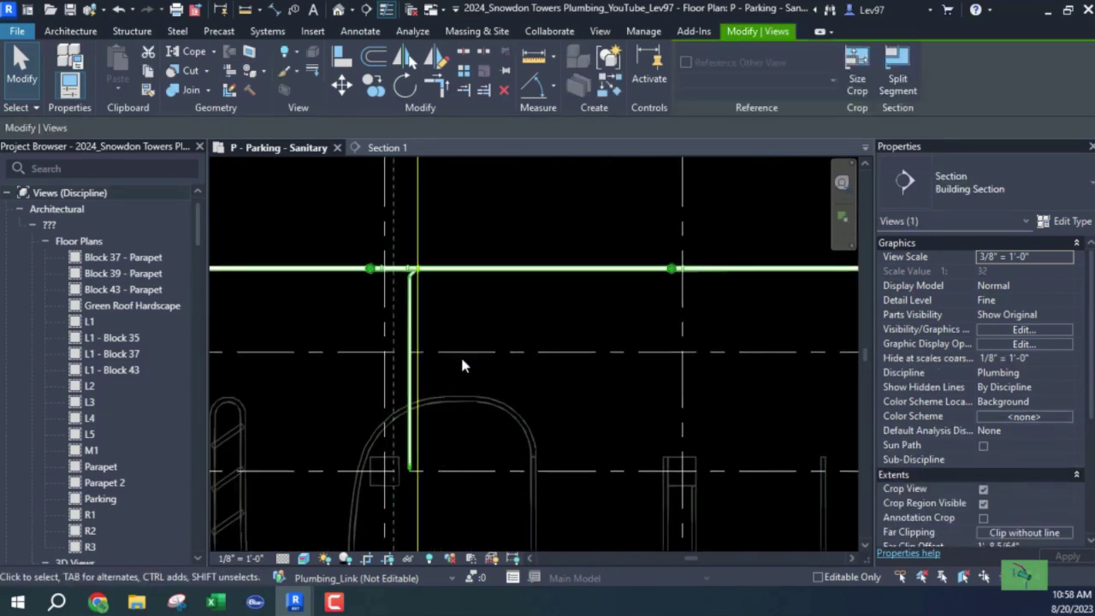
middle_click_drag(460, 354, 568, 338)
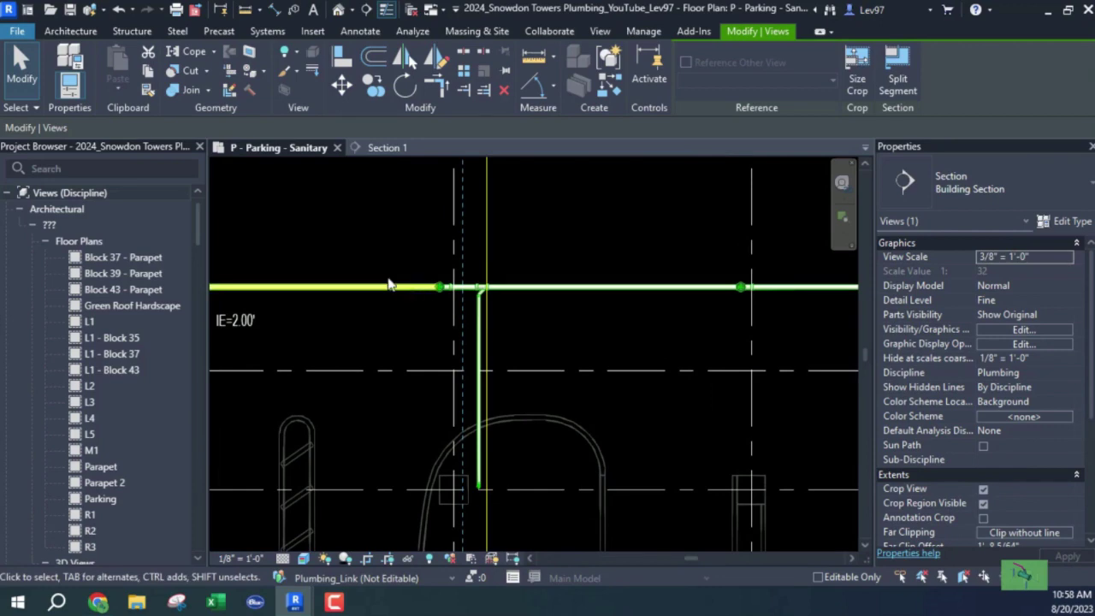
Turn off the visibility of the linked Snowdon Towers Sample Plumbing.rvt in Section 1.
left_click(388, 150)
scroll(540, 395, "down", 2)
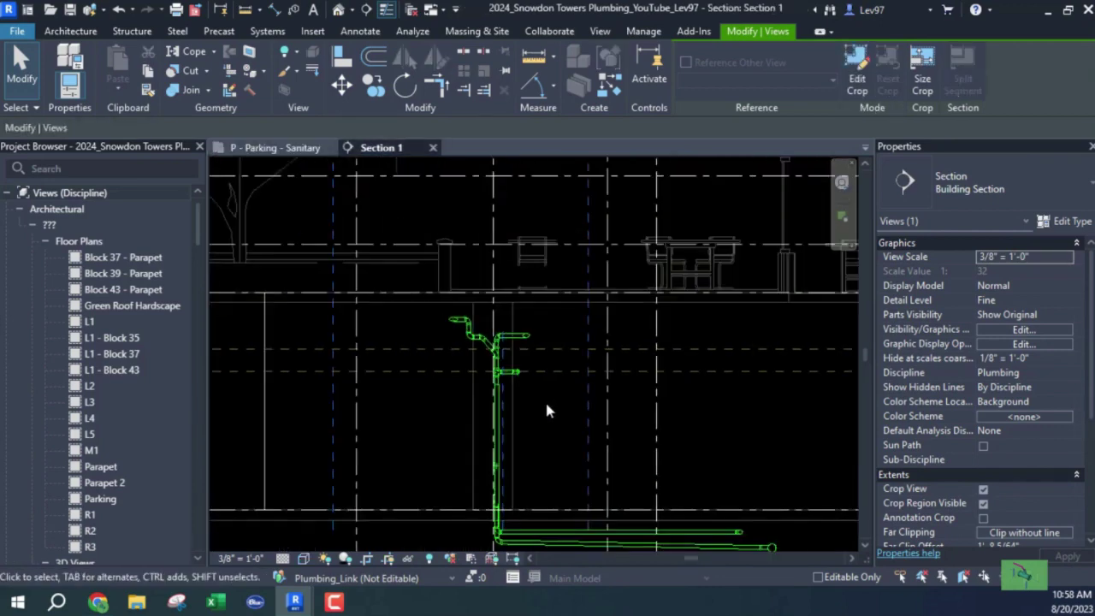
middle_click_drag(544, 399, 324, 219)
scroll(513, 347, "up", 3)
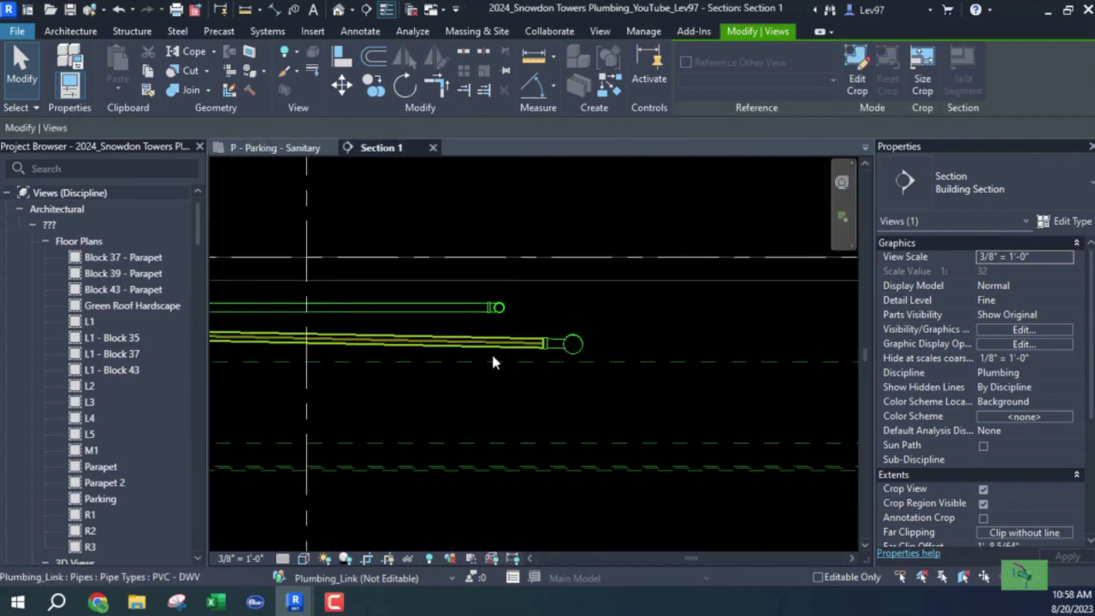
scroll(476, 363, "down", 1)
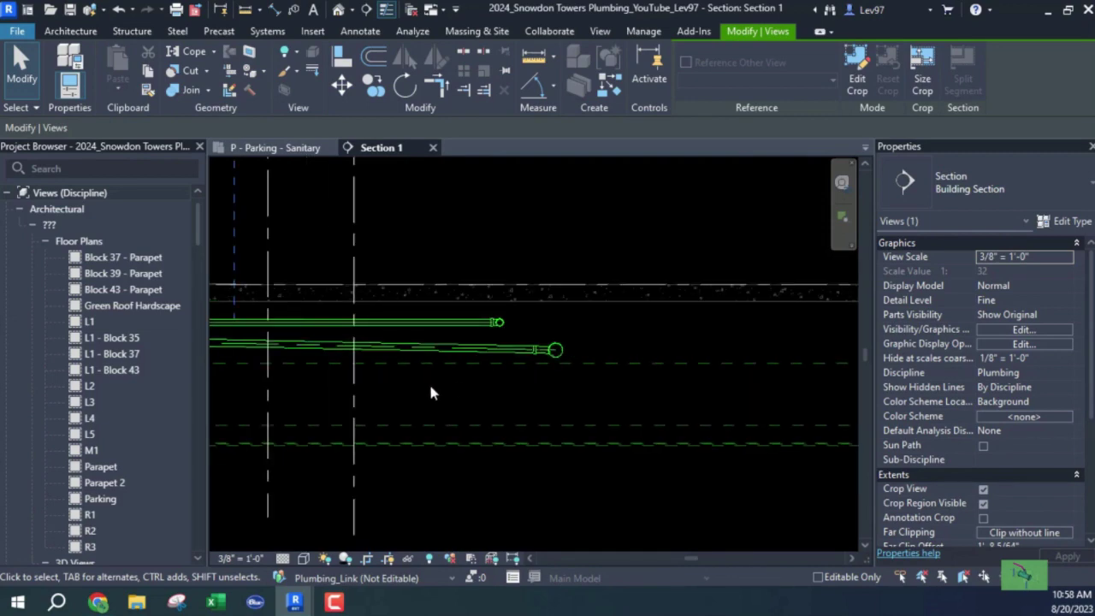
key("v")
key("v")
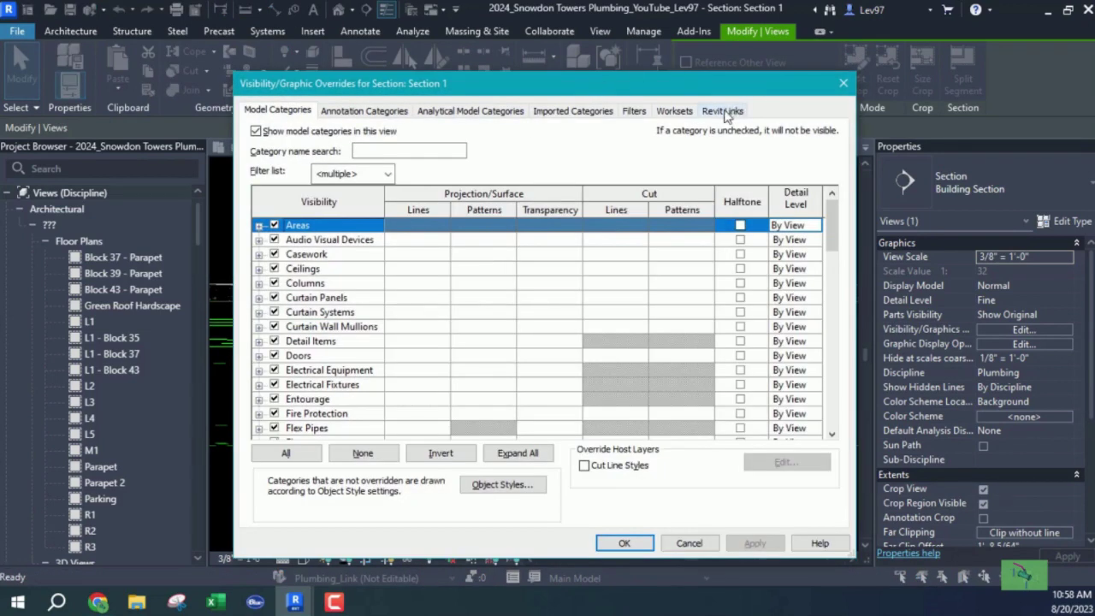
left_click(723, 112)
left_click(274, 199)
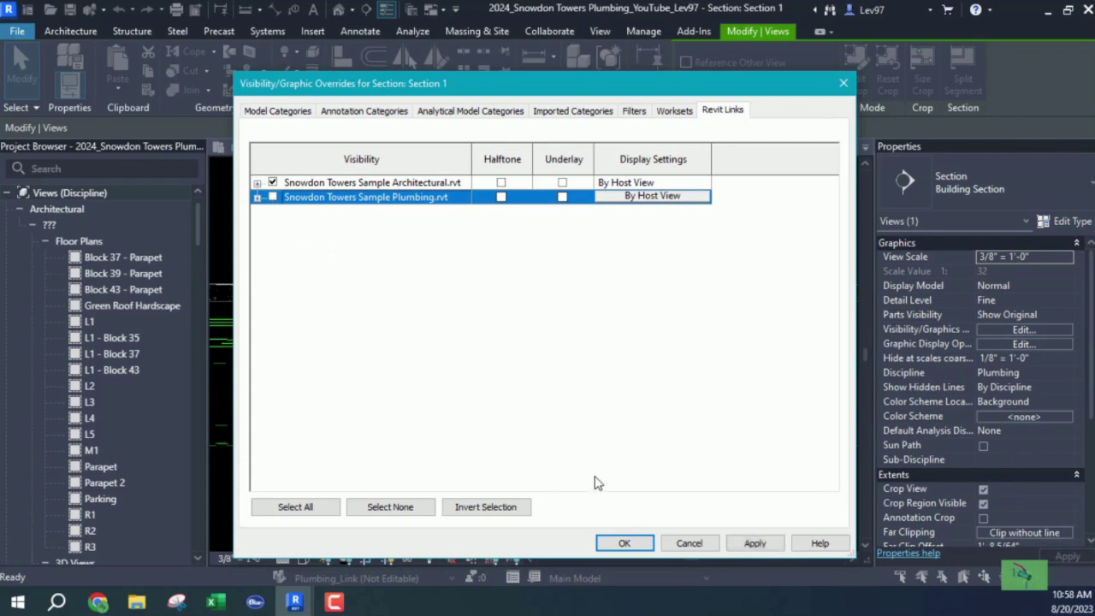
left_click(629, 544)
scroll(434, 398, "down", 2)
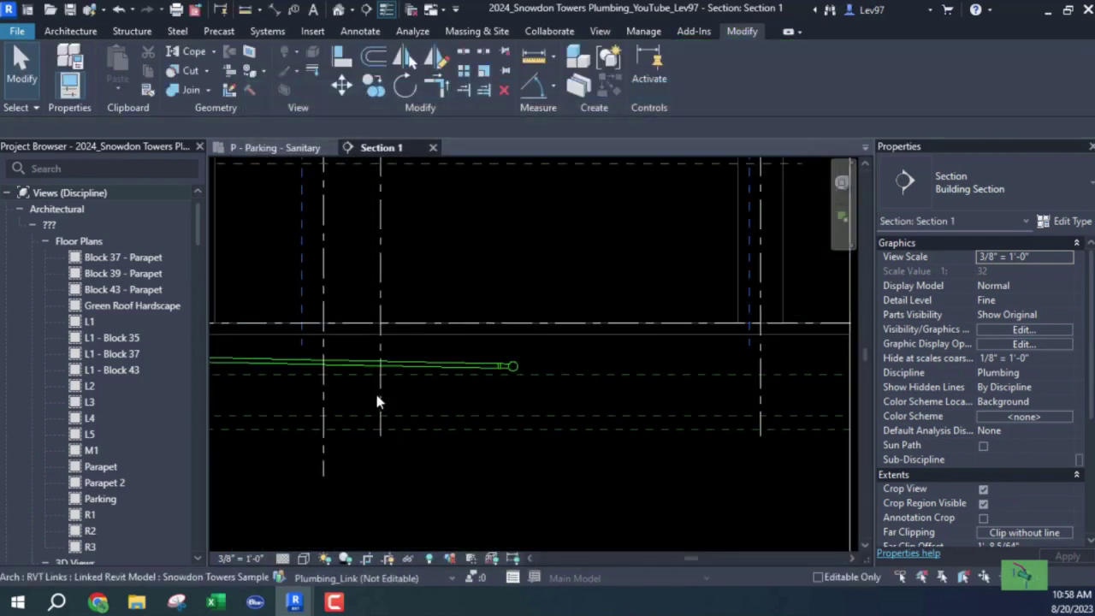
middle_click_drag(374, 390, 515, 432)
scroll(515, 433, "down", 2)
scroll(616, 417, "up", 1)
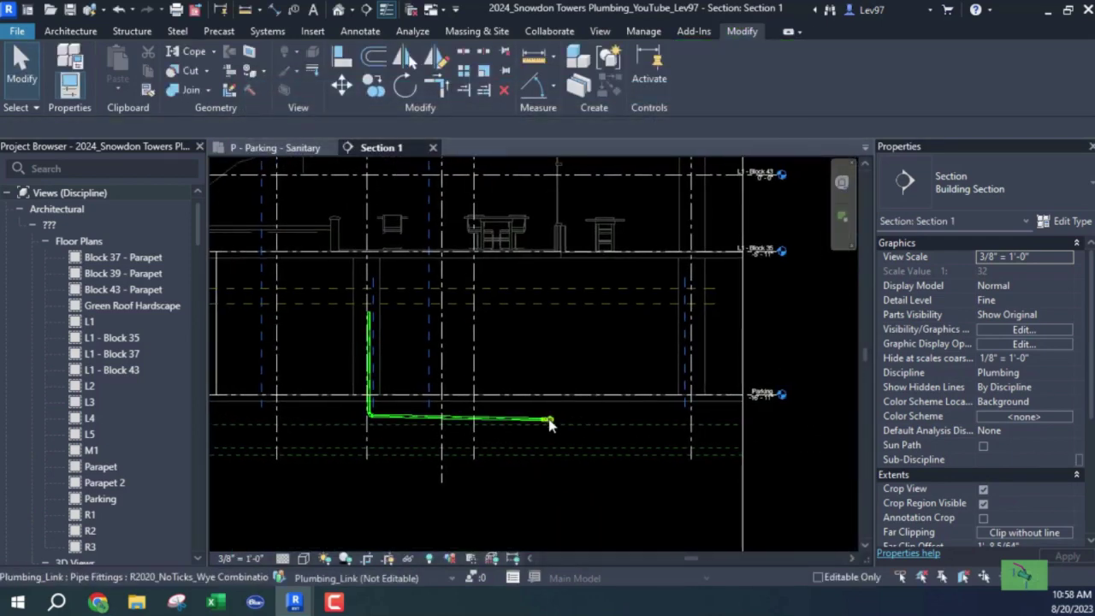
scroll(550, 422, "up", 1)
Turn on the visibility of the linked Snowdon Towers Sample Plumbing.rvt in the P - Parking - Sanitary floor plan.
left_click(267, 150)
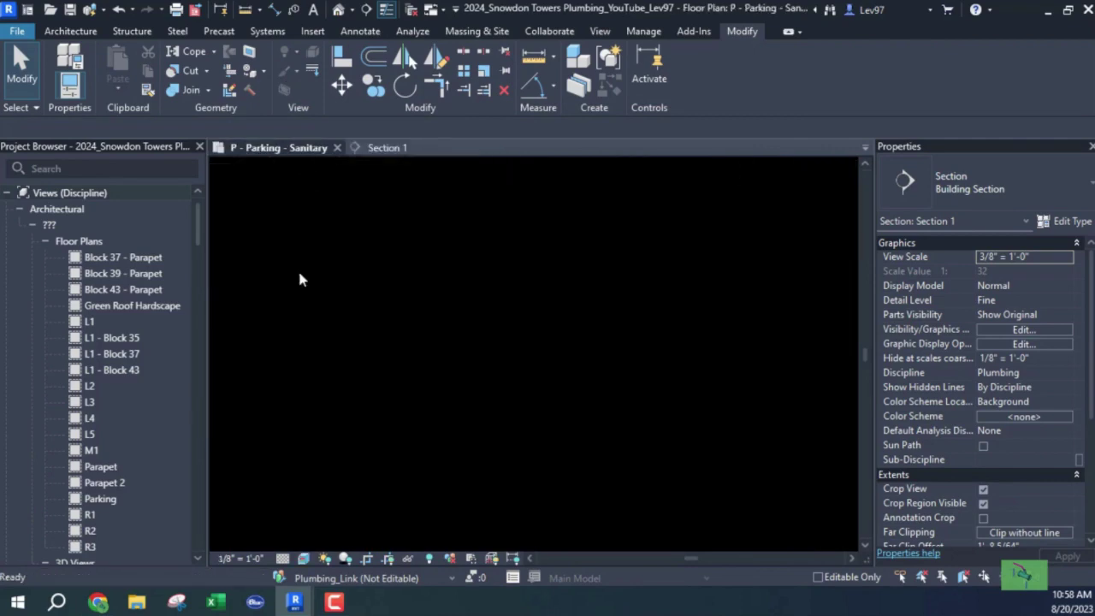
scroll(411, 401, "down", 4)
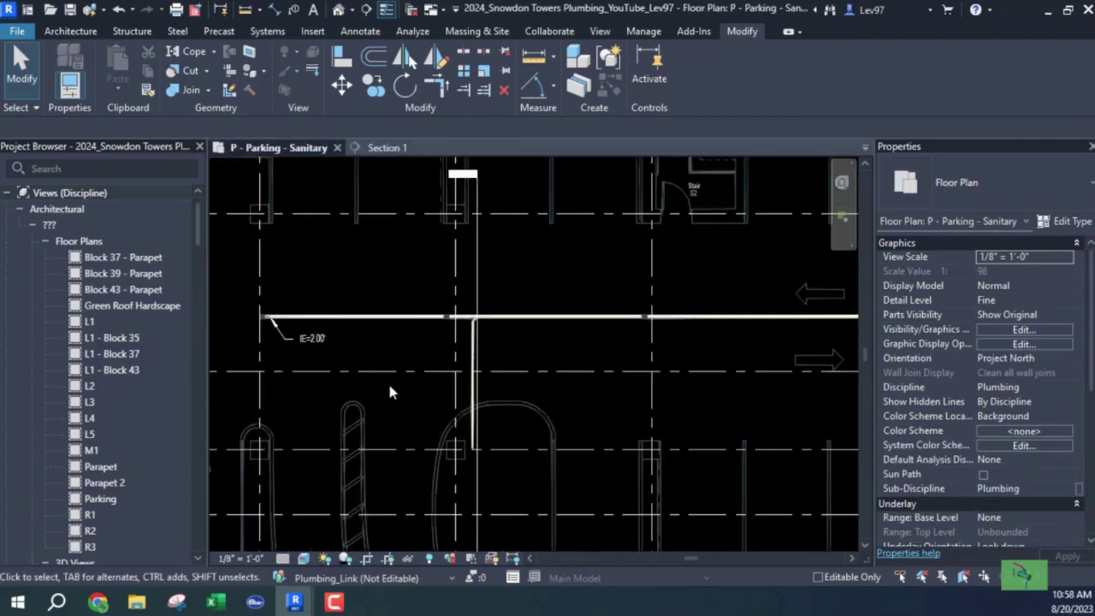
scroll(391, 318, "down", 1)
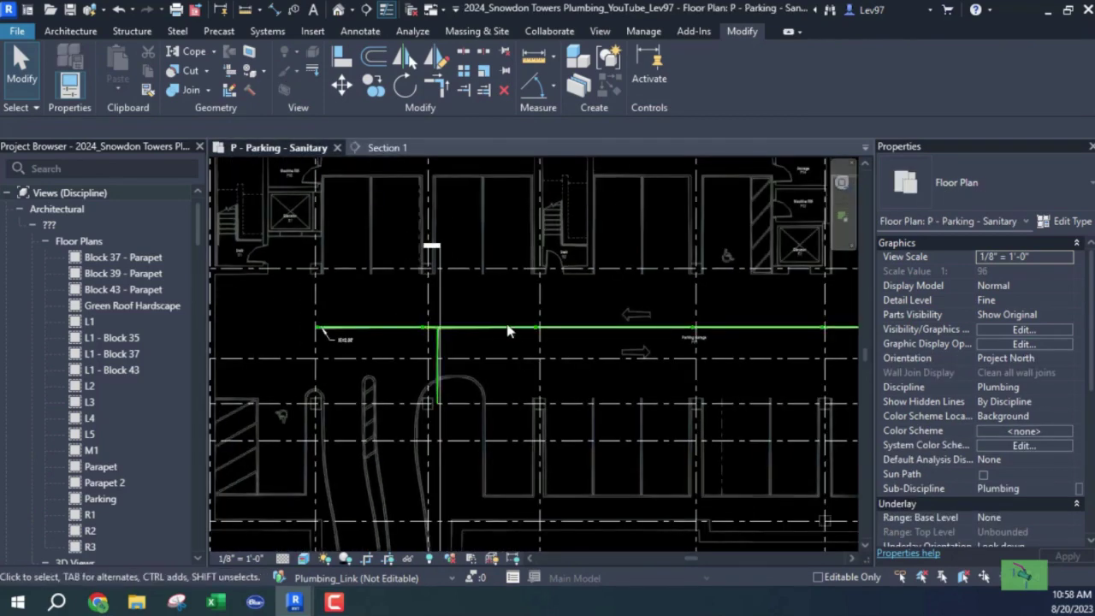
key("v")
key("g")
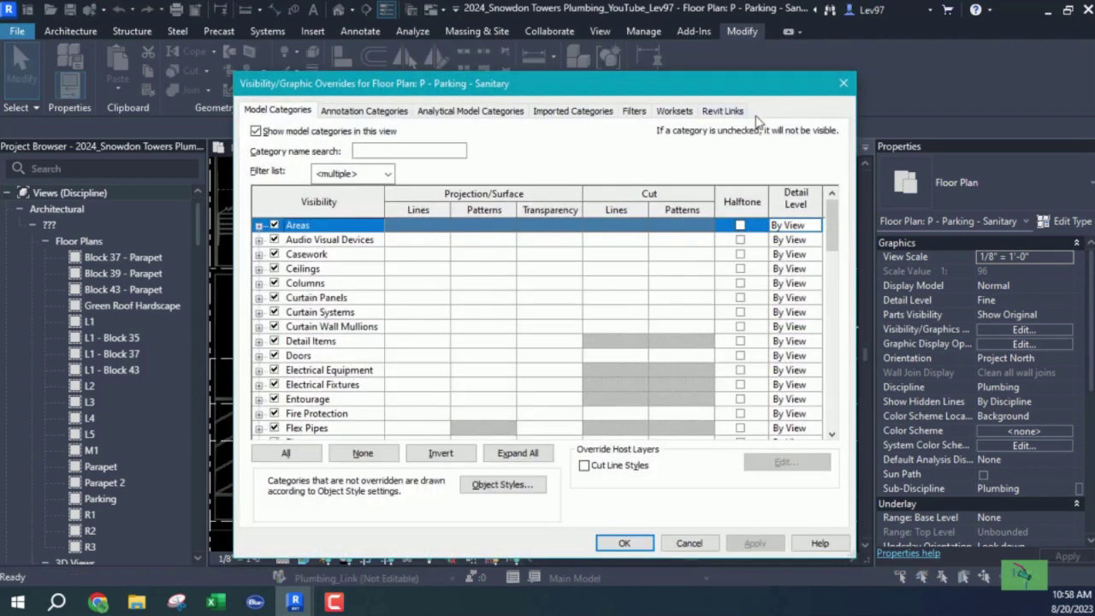
left_click(722, 111)
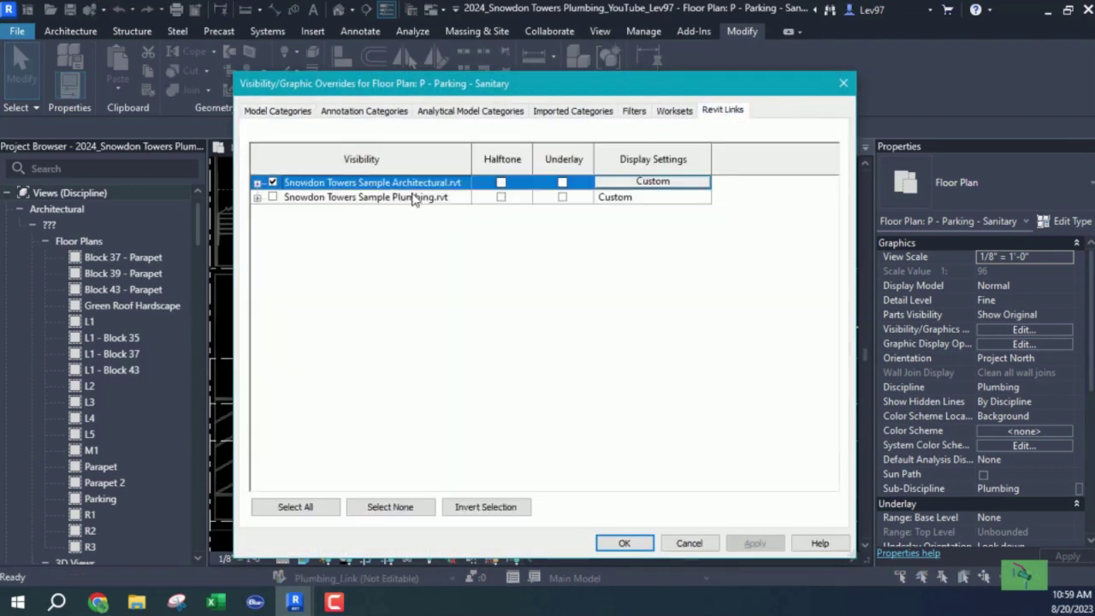
left_click(272, 197)
left_click(624, 543)
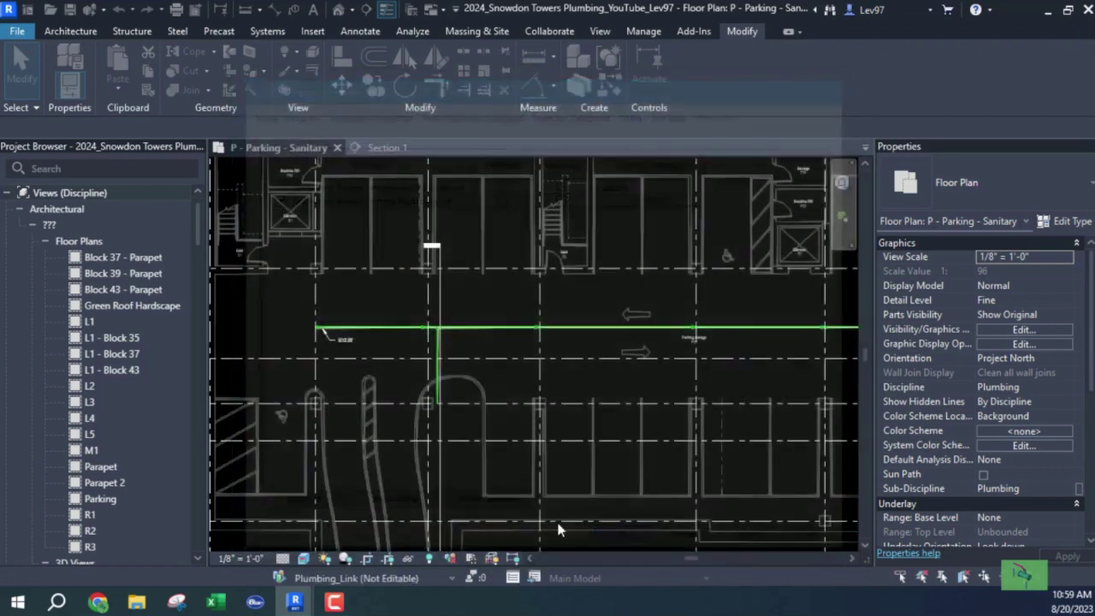
Examine the linked sanitary main across the parking garage and the annotated sanitary outlets by the Utility room in the floor plan.
middle_click_drag(677, 440, 358, 434)
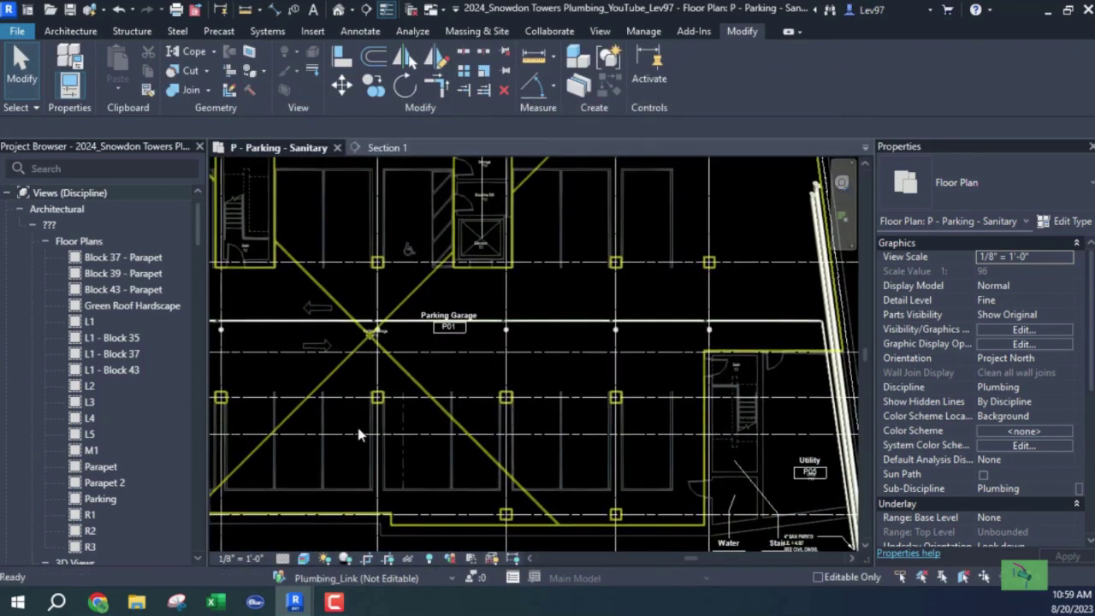
scroll(475, 379, "up", 6)
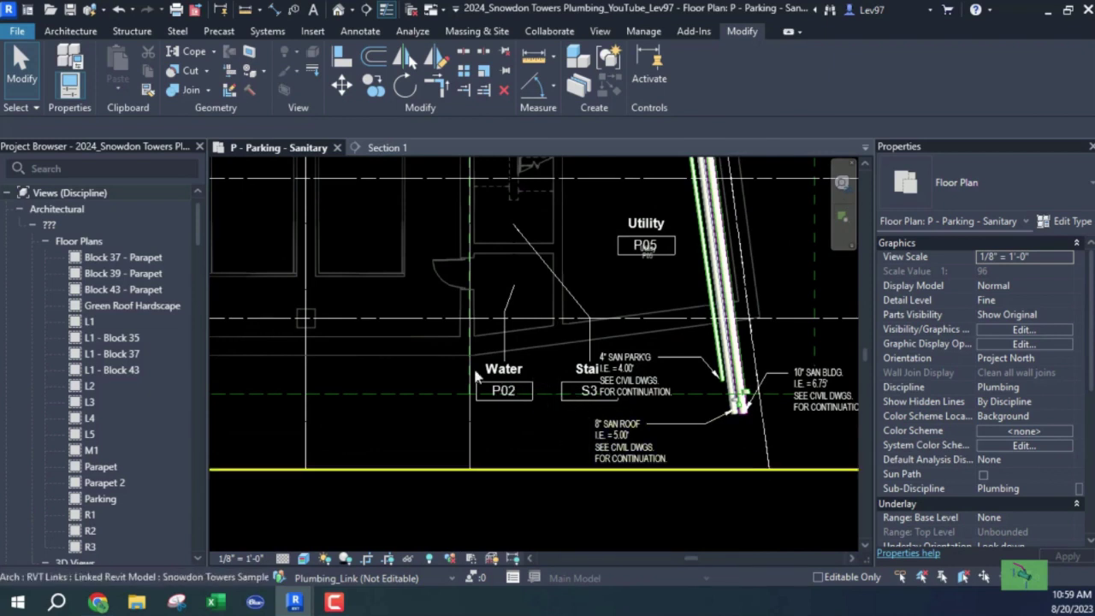
middle_click_drag(554, 416, 433, 415)
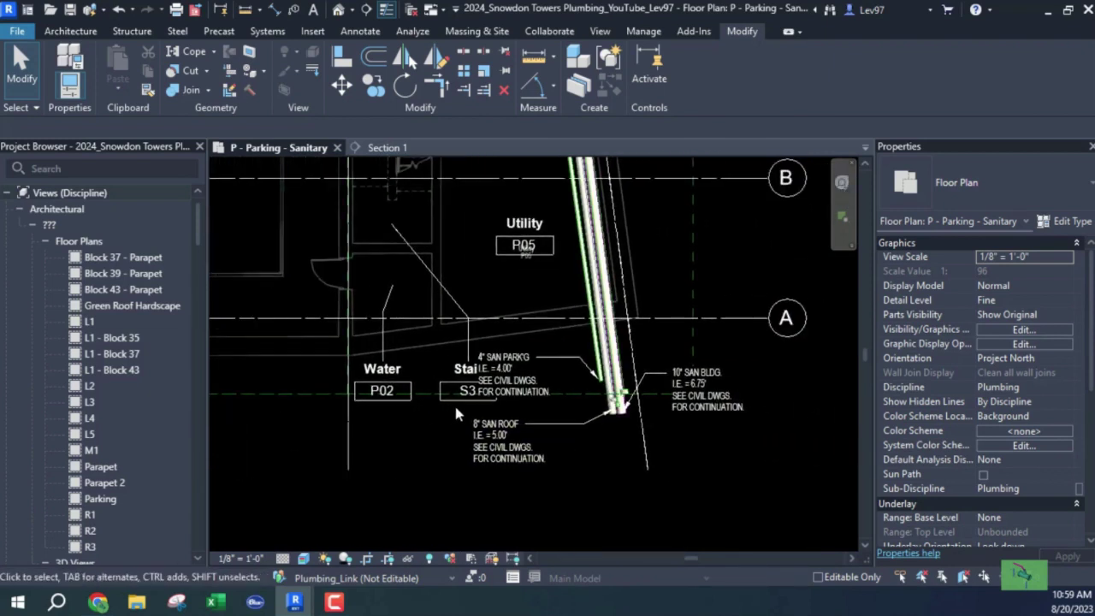
scroll(462, 402, "up", 3)
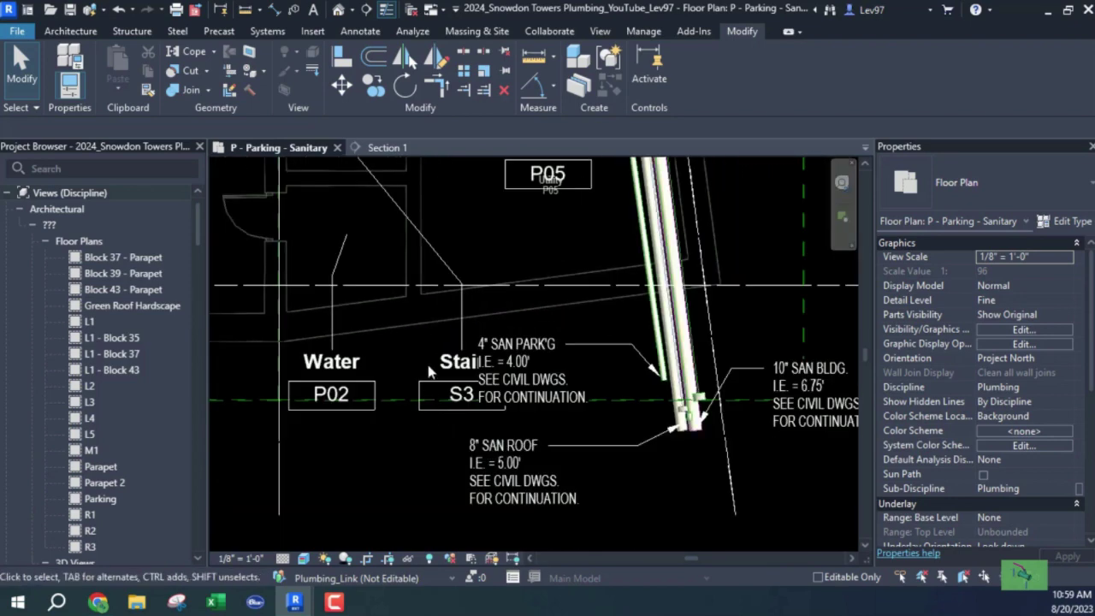
scroll(427, 376, "down", 3)
middle_click_drag(498, 314, 648, 417)
middle_click_drag(517, 301, 659, 321)
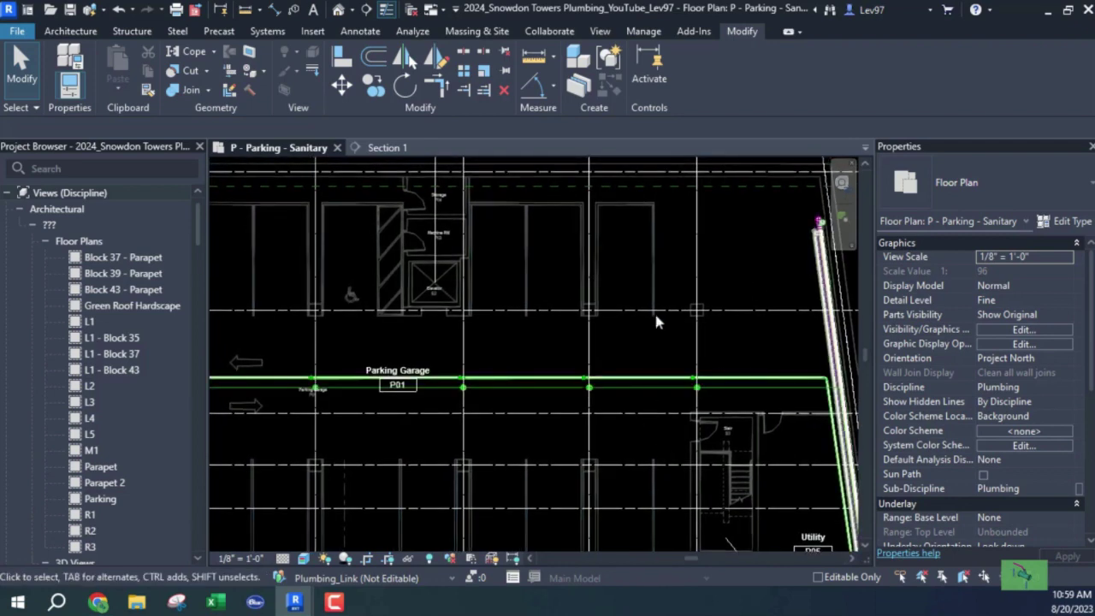
middle_click_drag(773, 266, 450, 326)
middle_click_drag(479, 376, 336, 289)
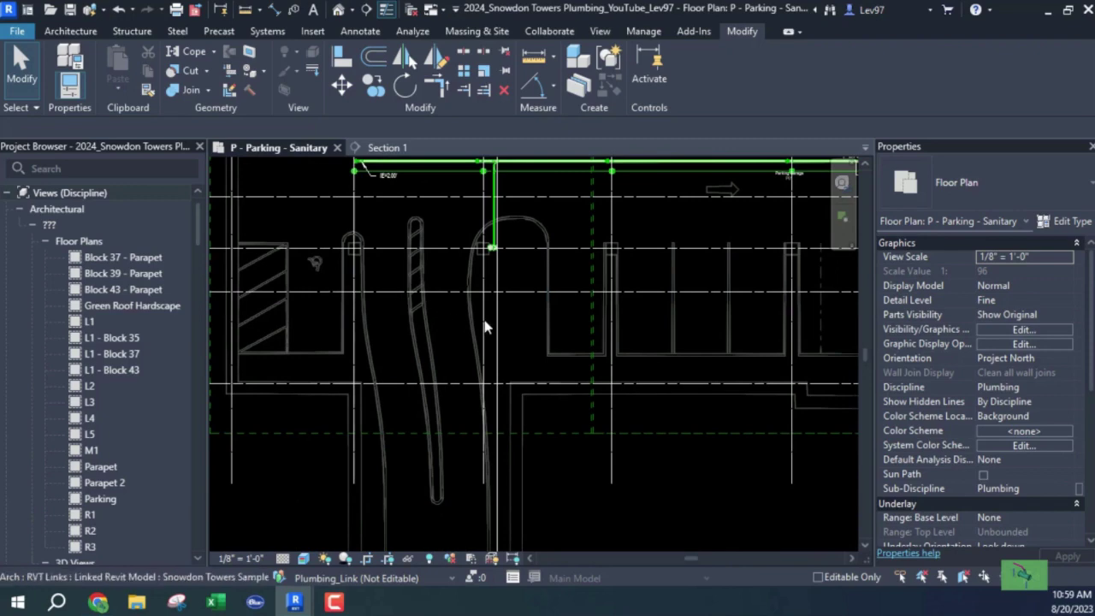
middle_click_drag(640, 339, 561, 392)
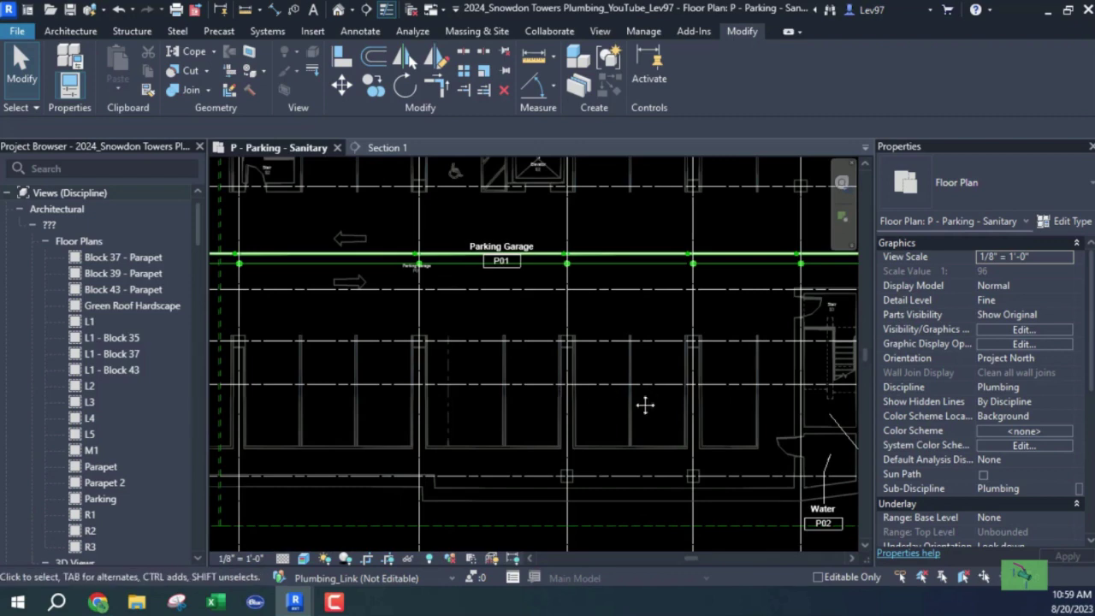
middle_click_drag(645, 404, 557, 366)
Examine the 2" branch's wye connection to the main and the adjacent linked floor drain line in the floor plan.
scroll(558, 366, "up", 5)
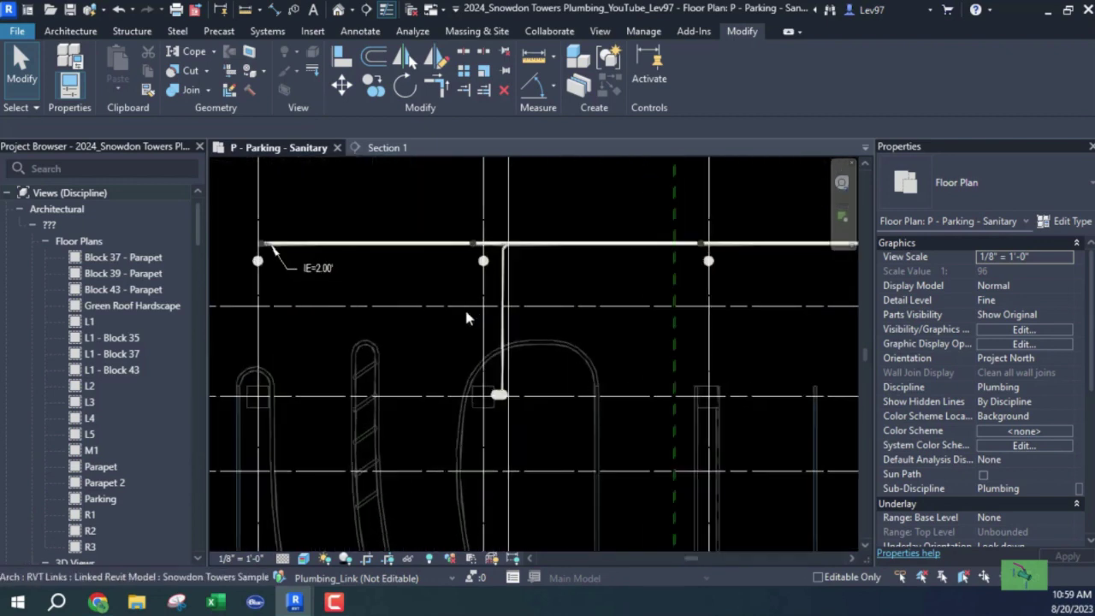
scroll(500, 392, "up", 2)
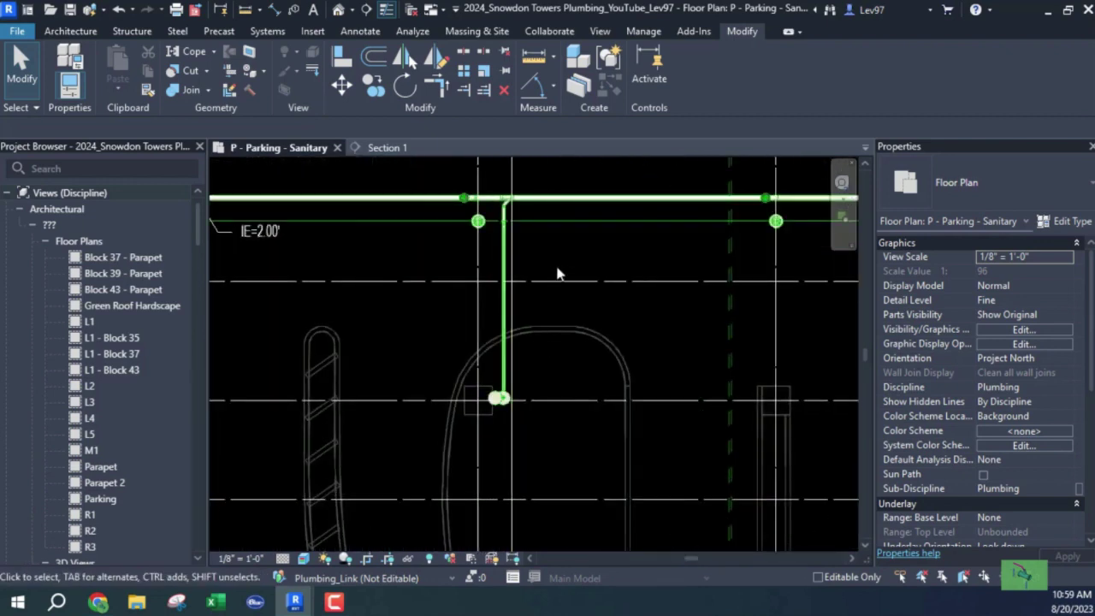
middle_click_drag(572, 276, 584, 330)
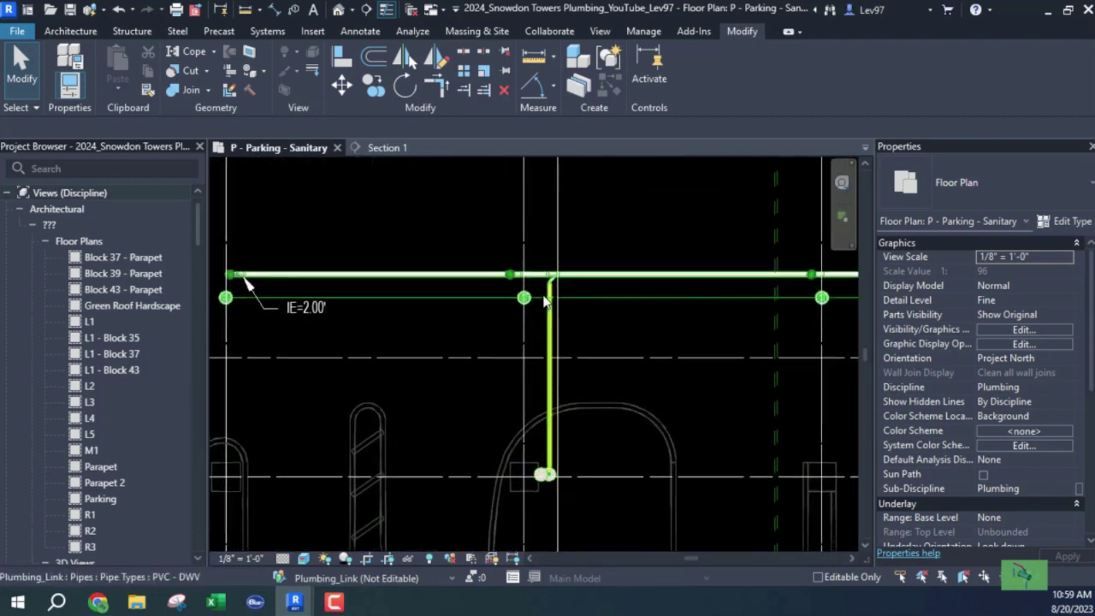
scroll(556, 274, "up", 3)
scroll(556, 274, "up", 1)
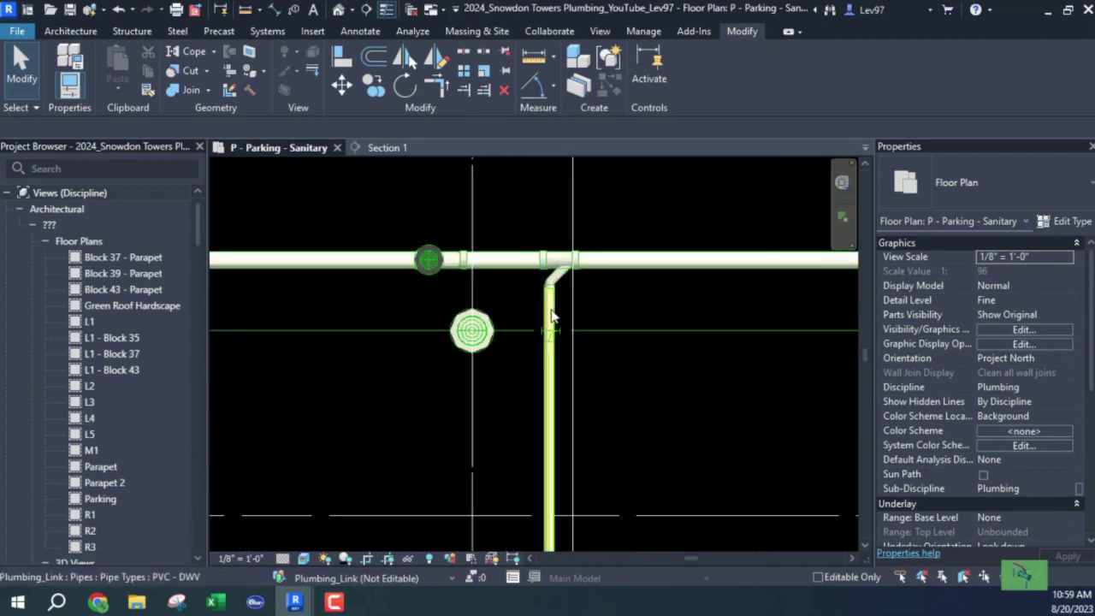
scroll(566, 346, "up", 3)
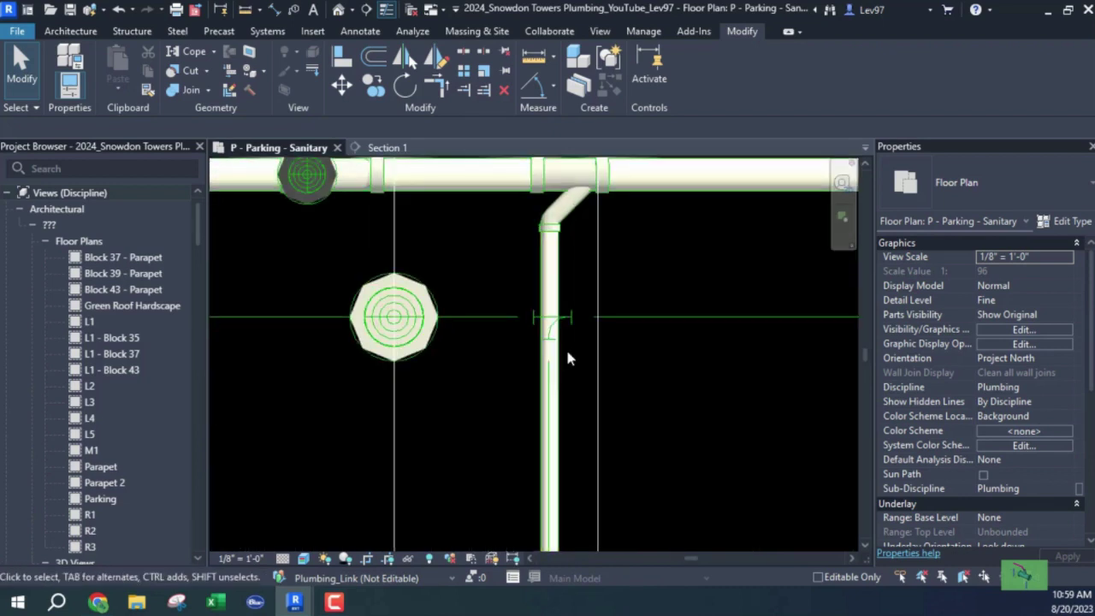
scroll(566, 334, "down", 2)
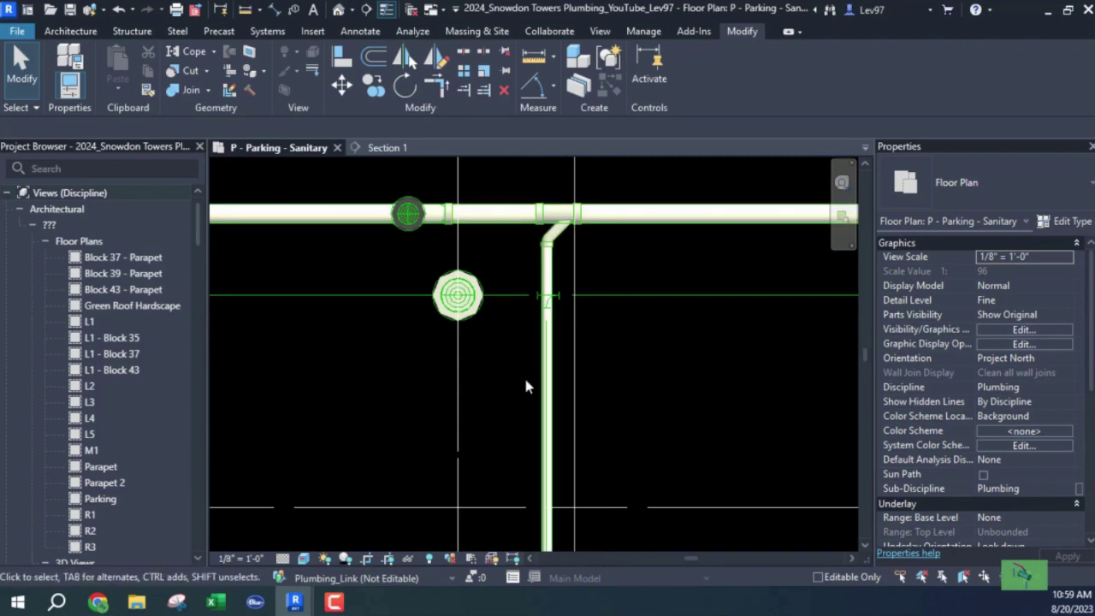
middle_click_drag(645, 368, 552, 361)
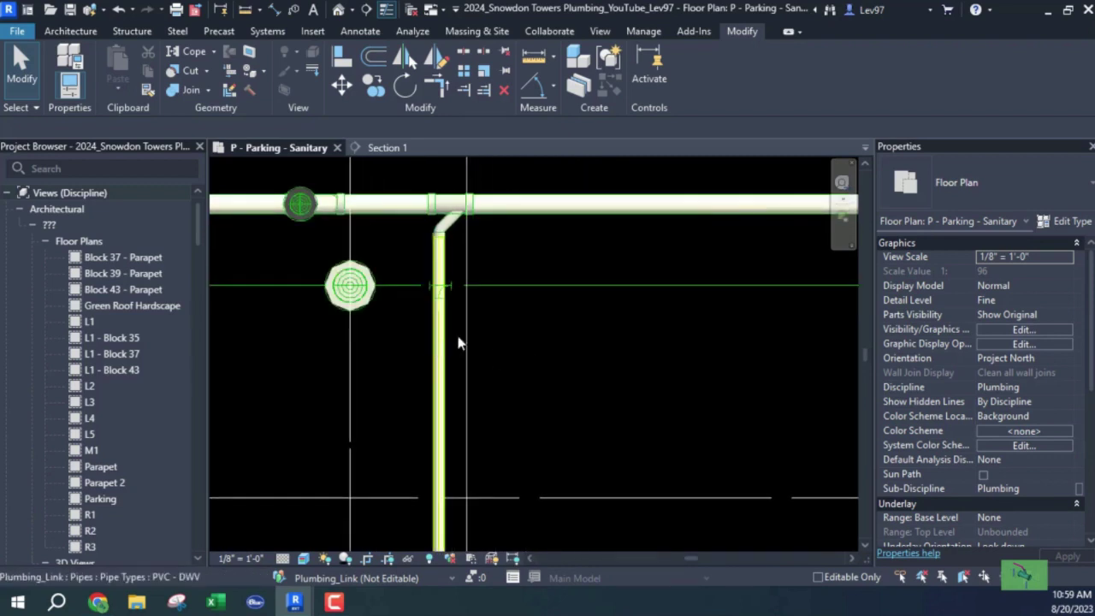